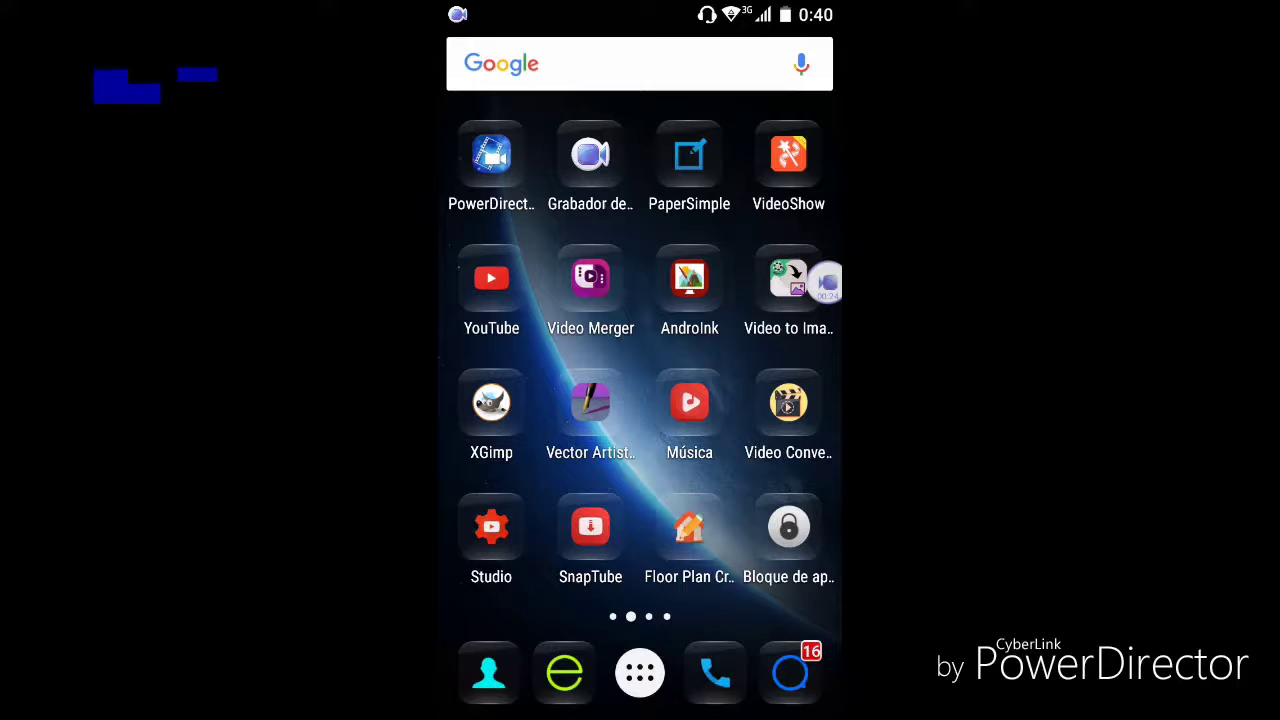
Launch the Vector Artist drawing app from the Android home screen
{"action": "left_click", "coordinate": [590, 402]}
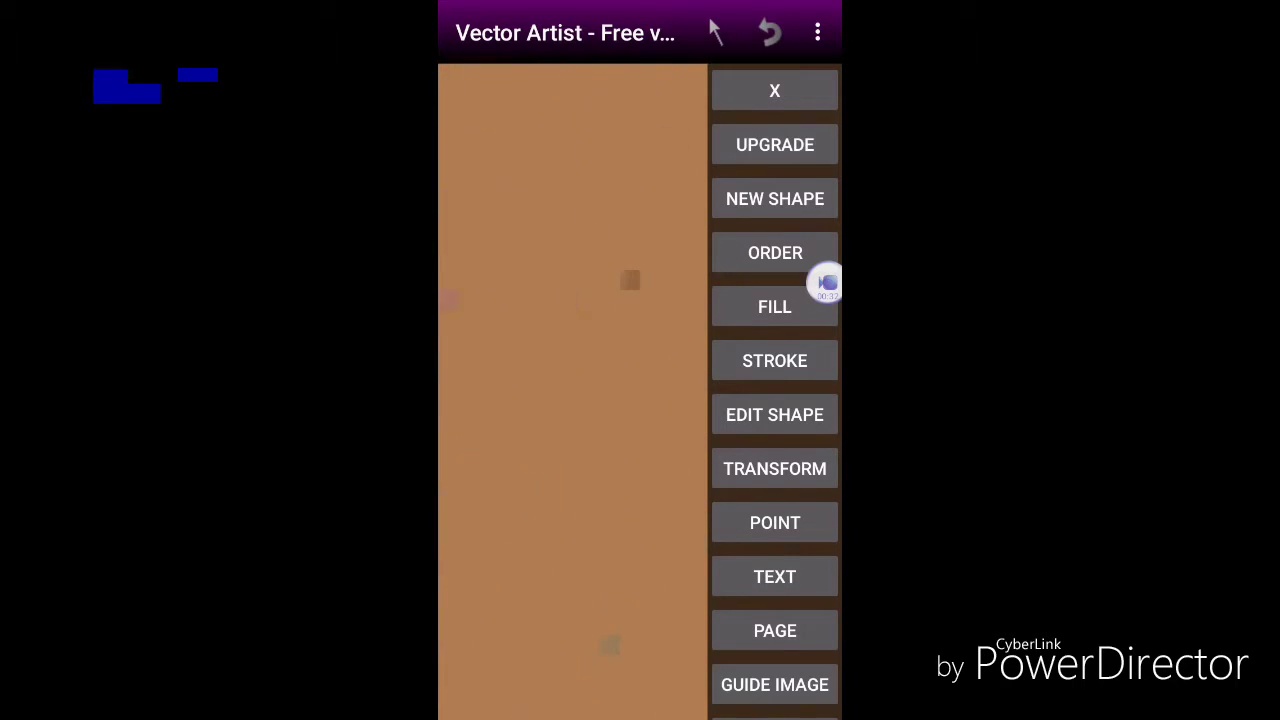
Change the page background colour from tan to white
{"action": "left_click", "coordinate": [775, 631]}
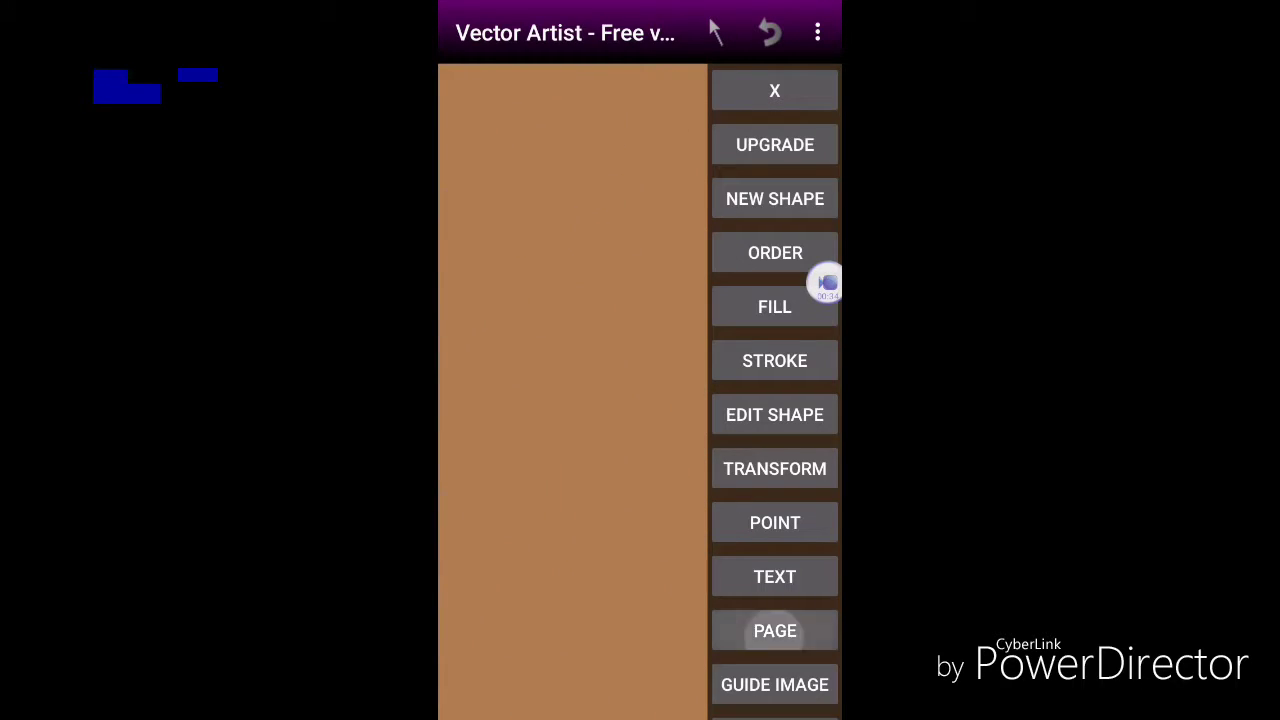
{"action": "left_click", "coordinate": [725, 32]}
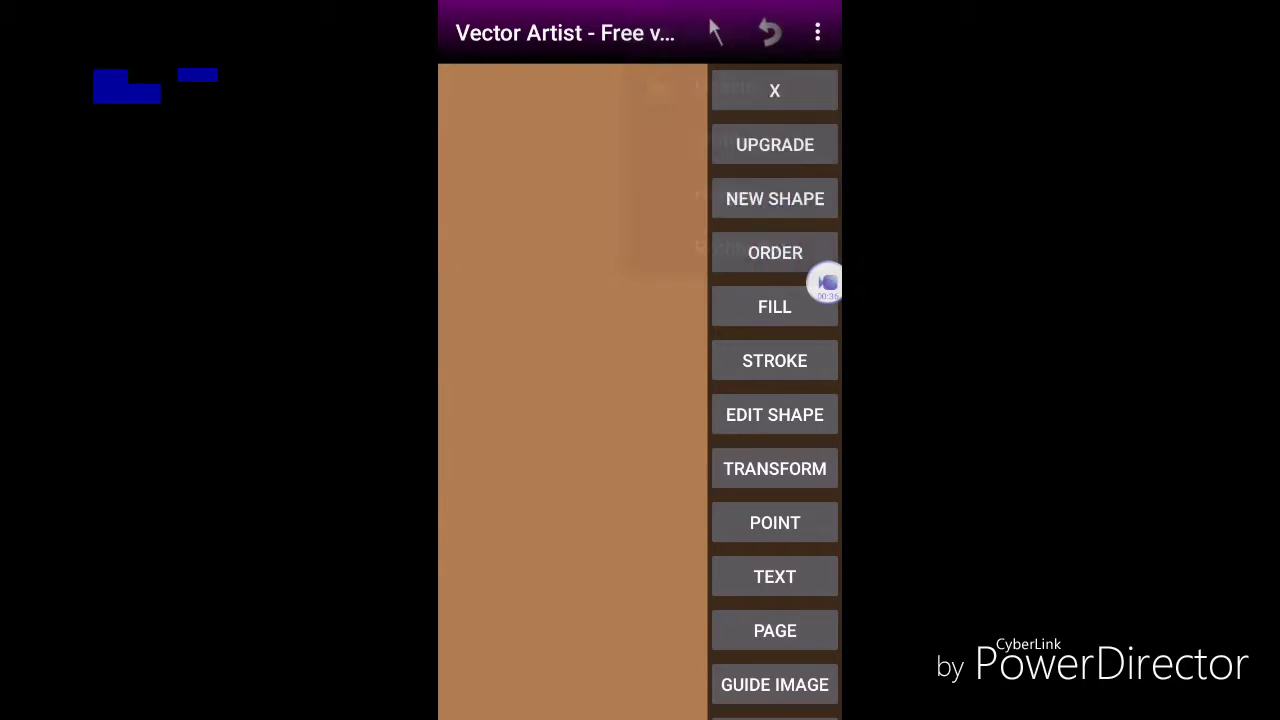
{"action": "mouse_move", "coordinate": [631, 249]}
{"action": "left_mouse_down"}
{"action": "mouse_move", "coordinate": [597, 251]}
{"action": "mouse_move", "coordinate": [483, 168]}
{"action": "left_mouse_up"}
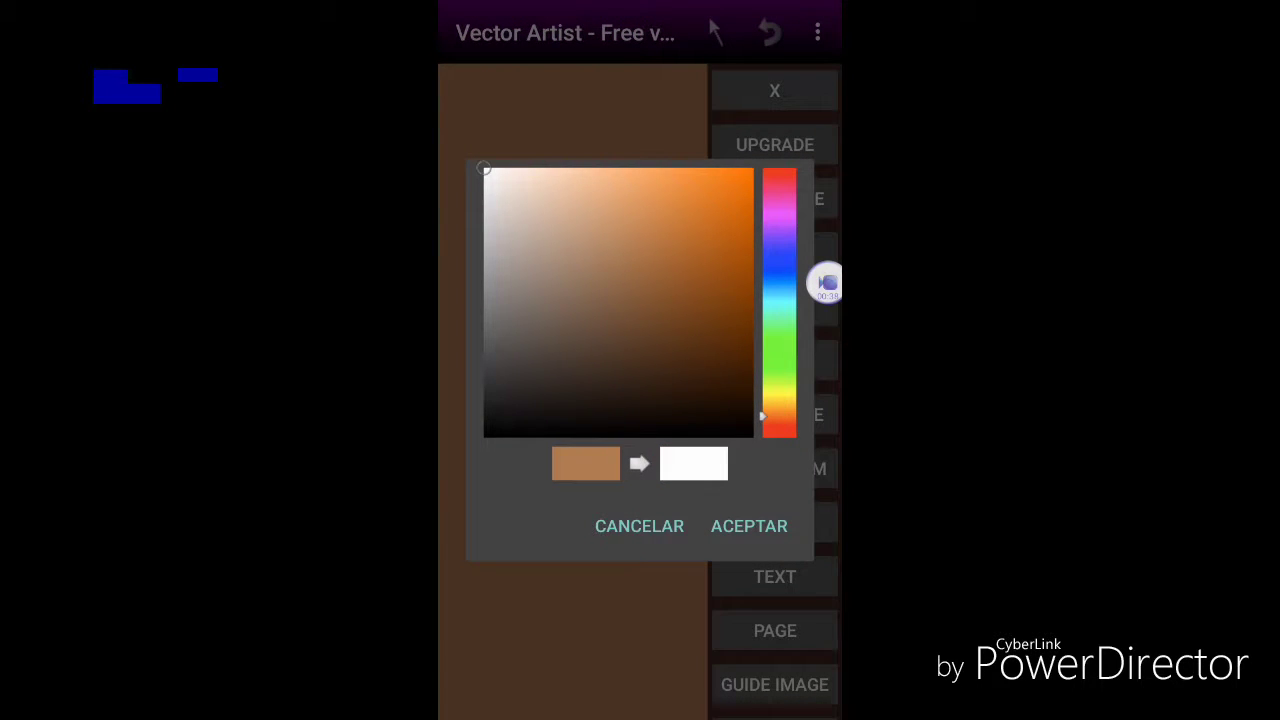
{"action": "left_click", "coordinate": [749, 526]}
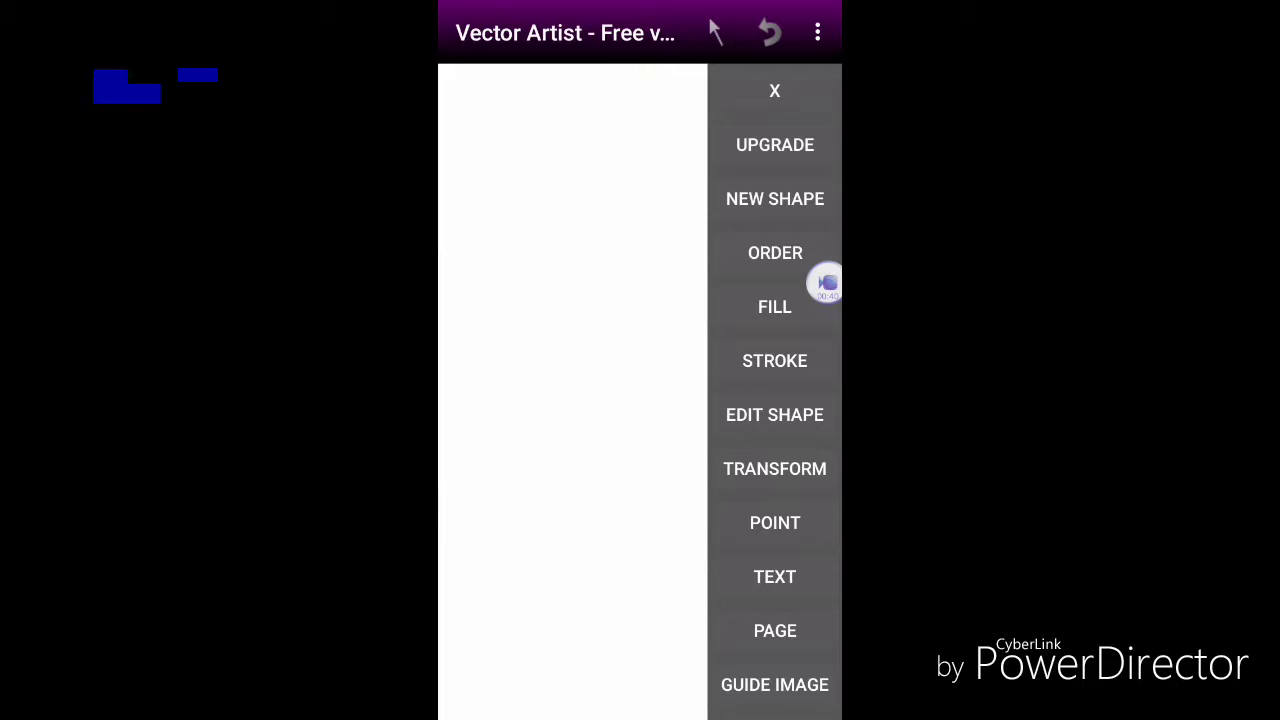
{"action": "left_click", "coordinate": [775, 199]}
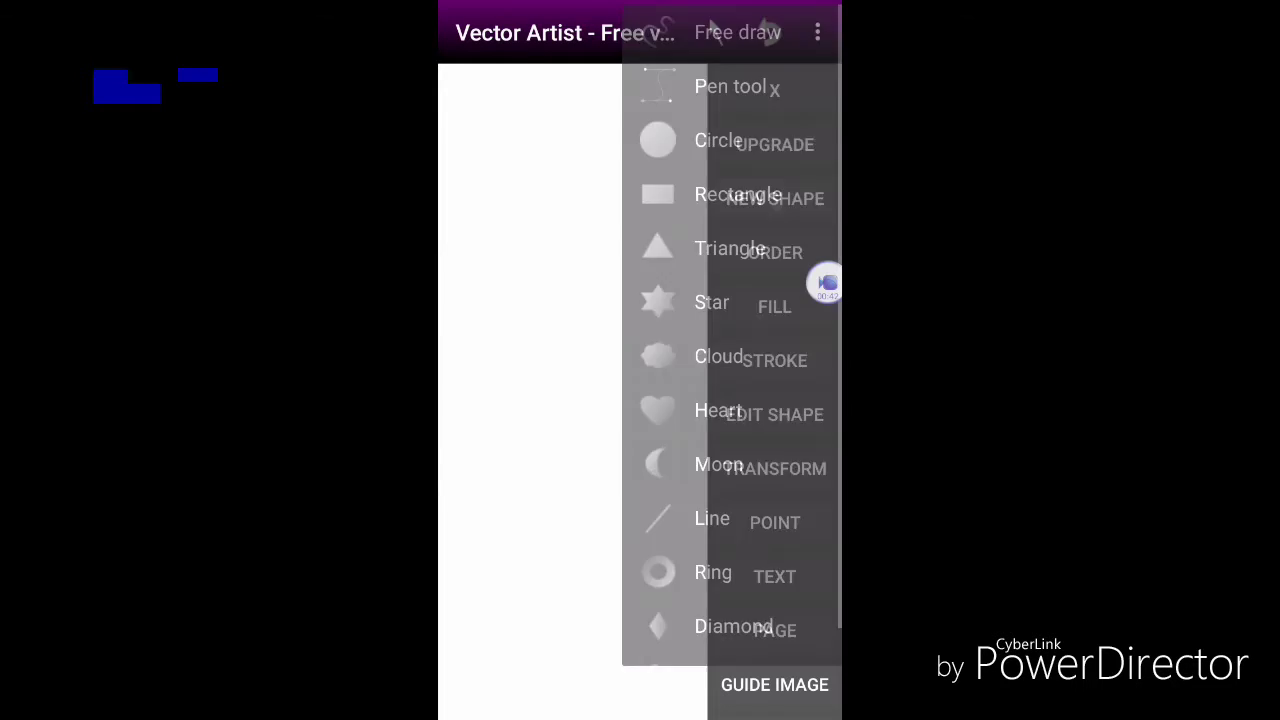
Start the car body outline with the pen tool, placing points along the bottom, right side and top
{"action": "left_click", "coordinate": [730, 86]}
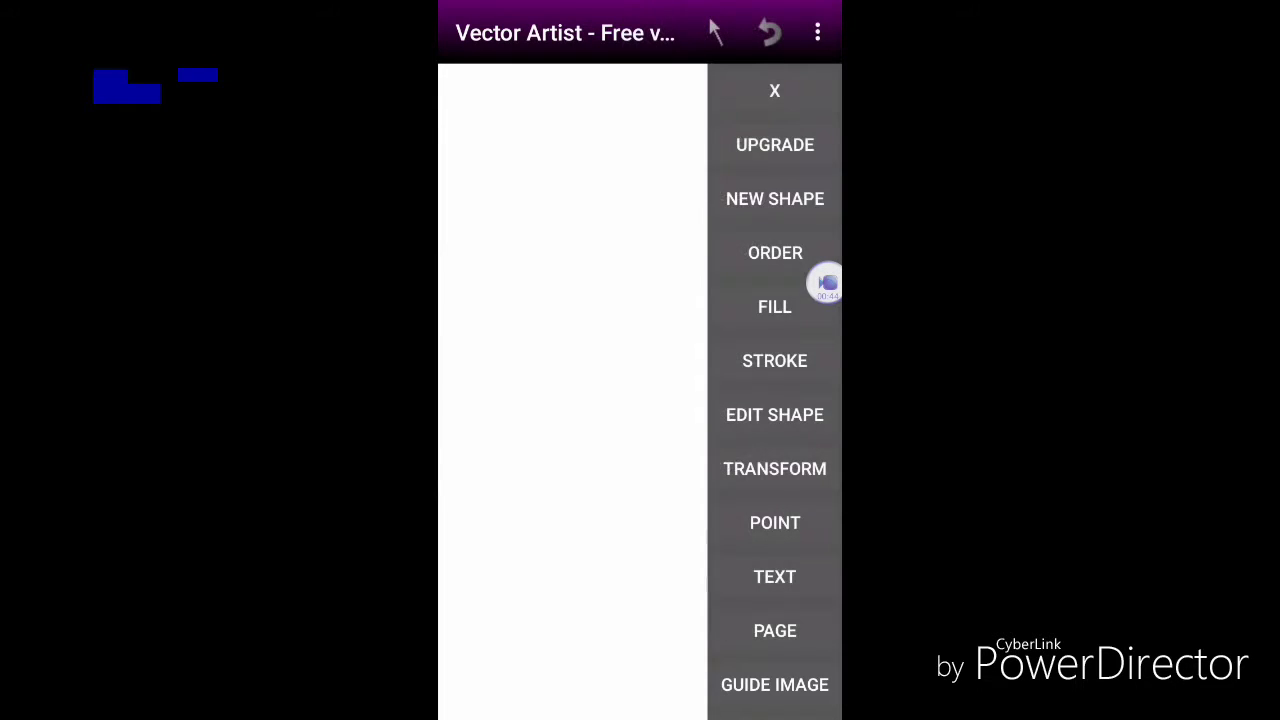
{"action": "left_click", "coordinate": [548, 499]}
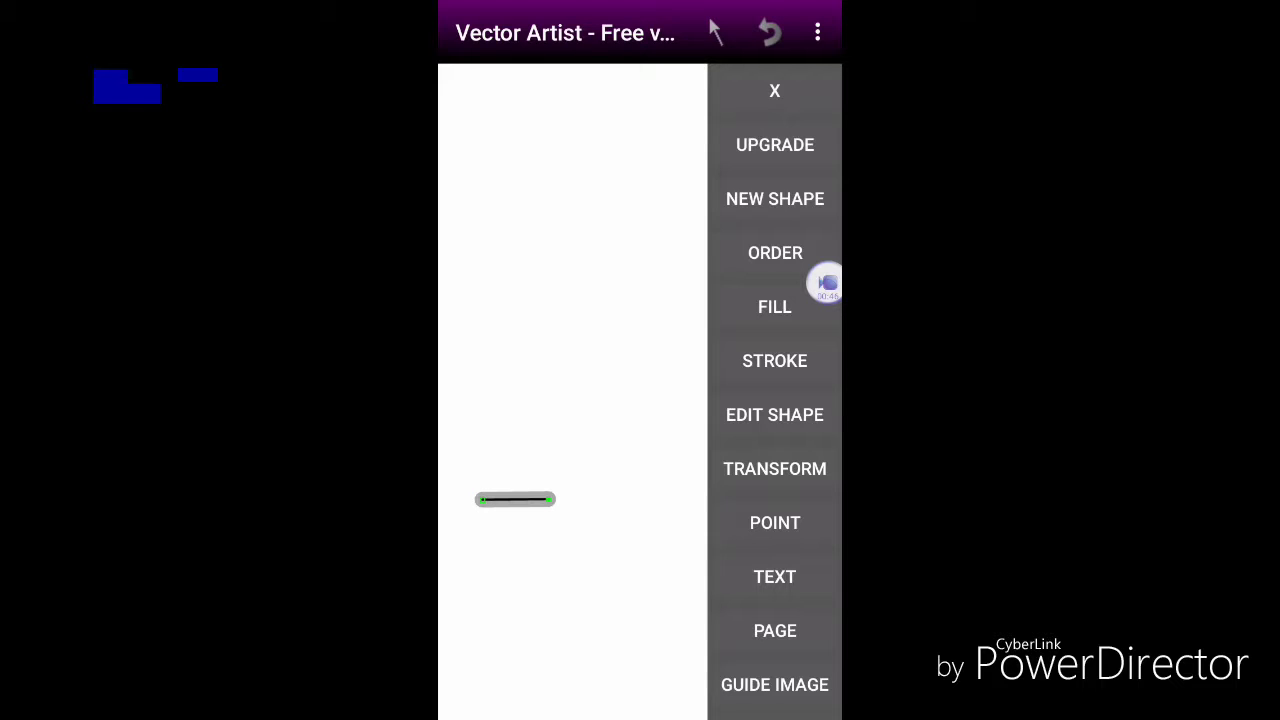
{"action": "left_click", "coordinate": [633, 485]}
{"action": "left_click", "coordinate": [680, 427]}
{"action": "left_click", "coordinate": [684, 358]}
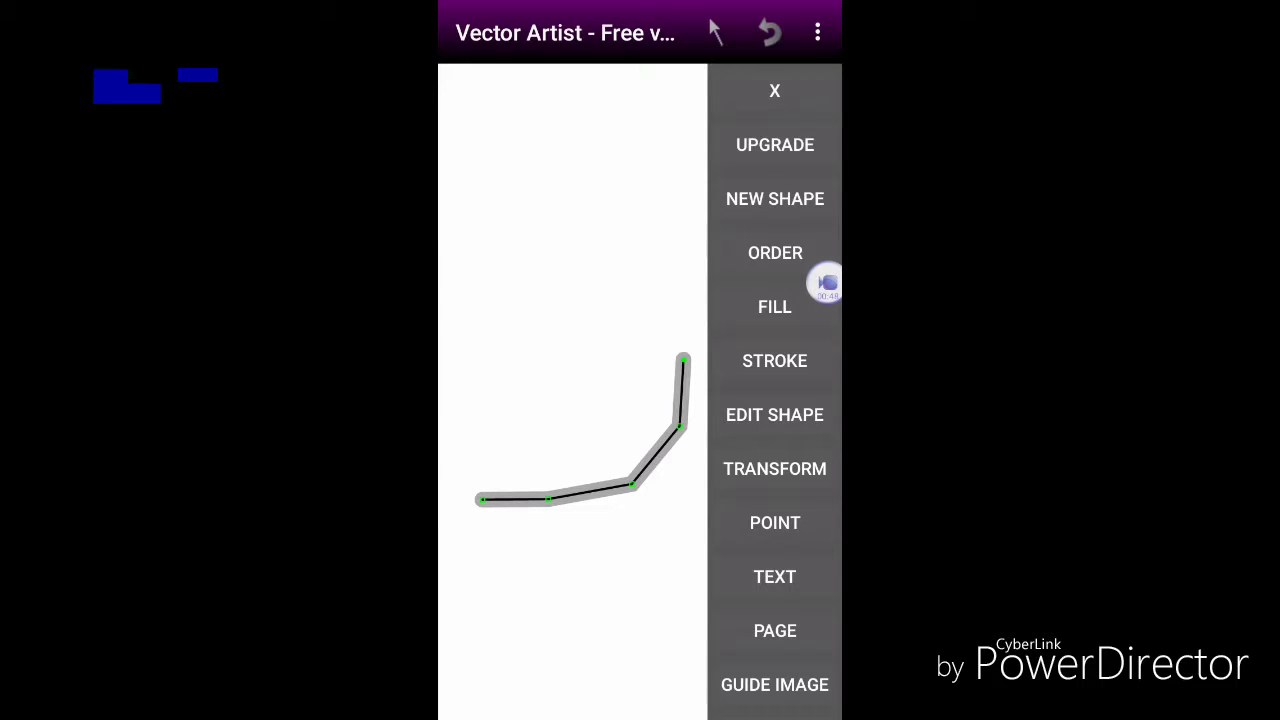
{"action": "left_click", "coordinate": [643, 343]}
{"action": "left_click", "coordinate": [596, 359]}
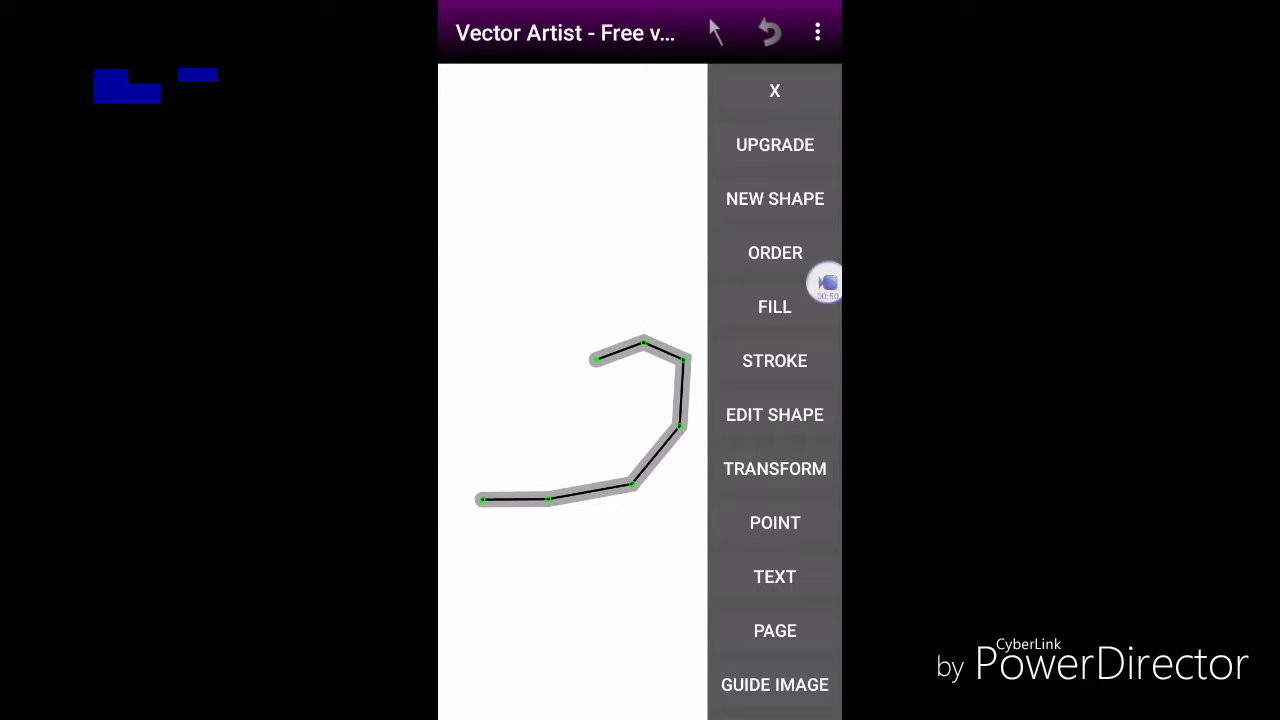
Finish the outline down the left side, close the shape, and set its fill to None
{"action": "left_click", "coordinate": [548, 359]}
{"action": "left_click", "coordinate": [504, 395]}
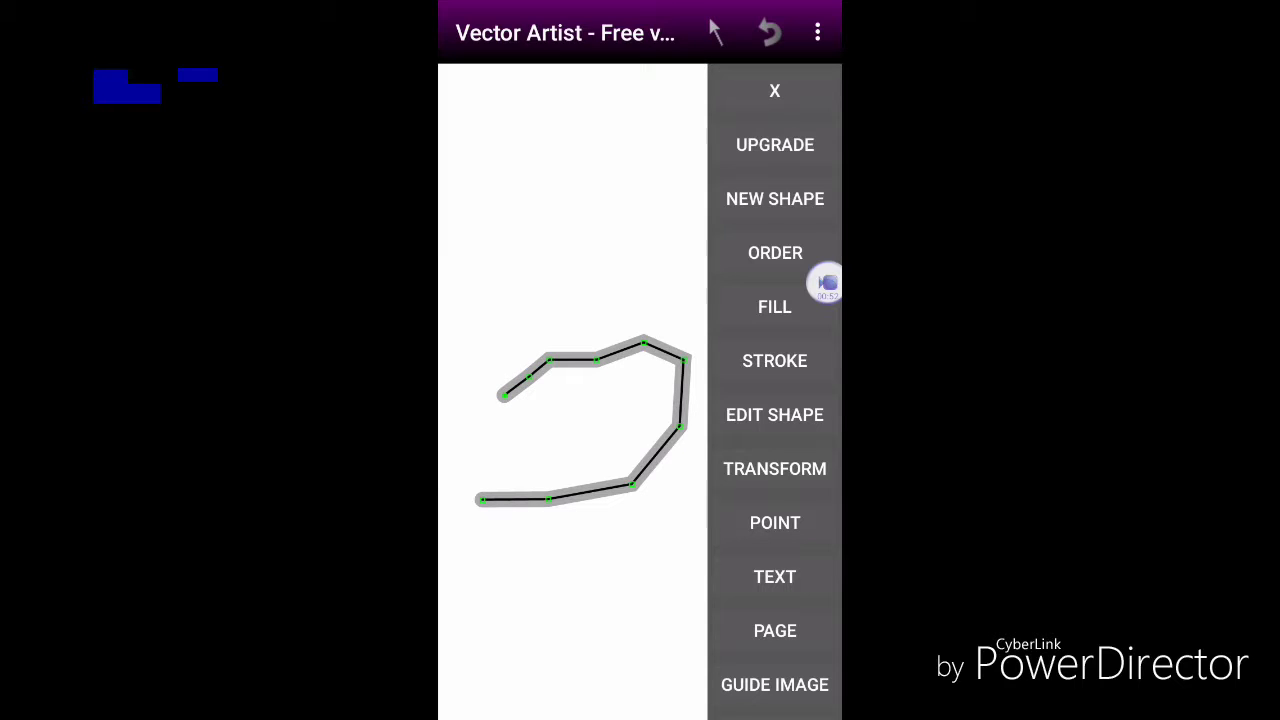
{"action": "left_click", "coordinate": [477, 418]}
{"action": "left_click", "coordinate": [470, 442]}
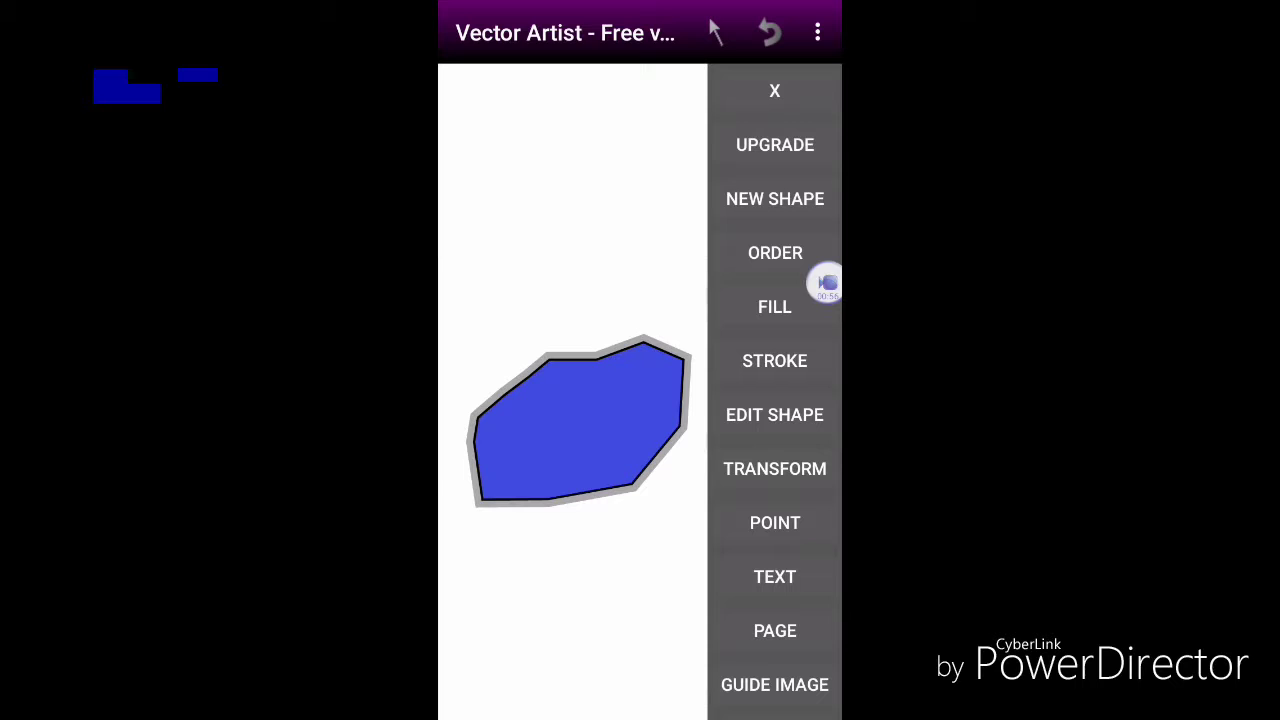
{"action": "left_click", "coordinate": [774, 307]}
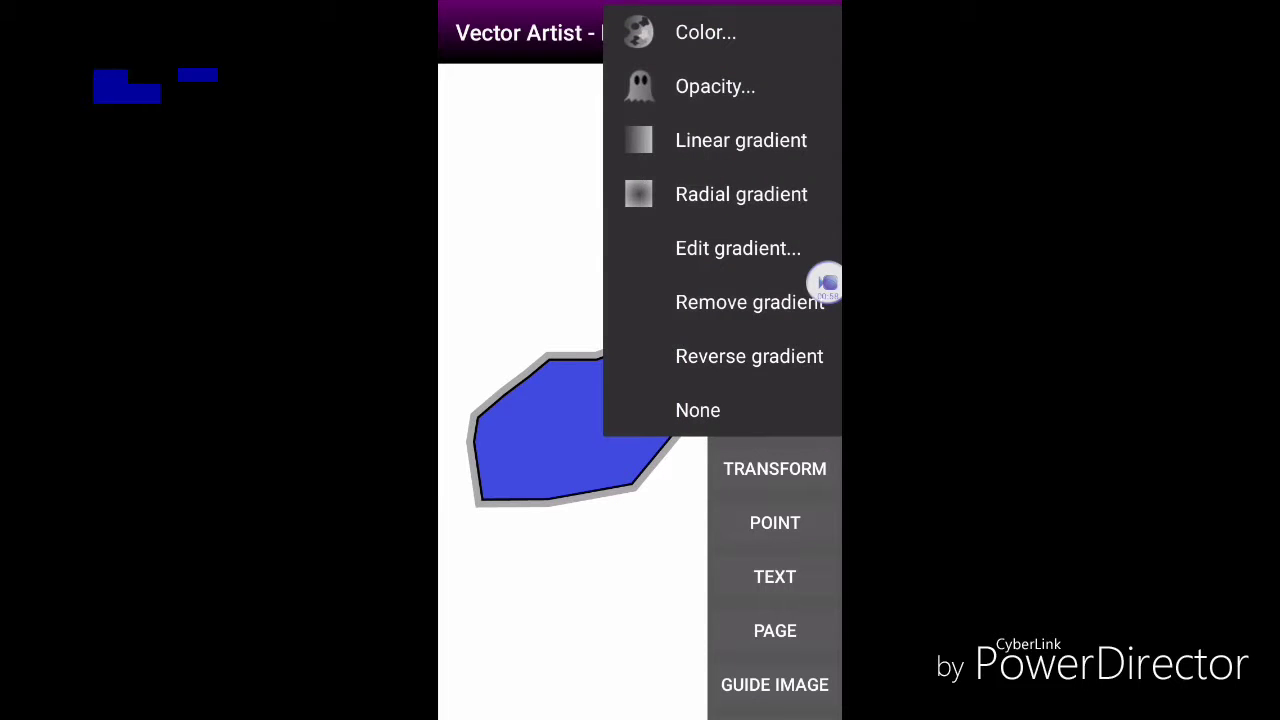
{"action": "left_click", "coordinate": [697, 410]}
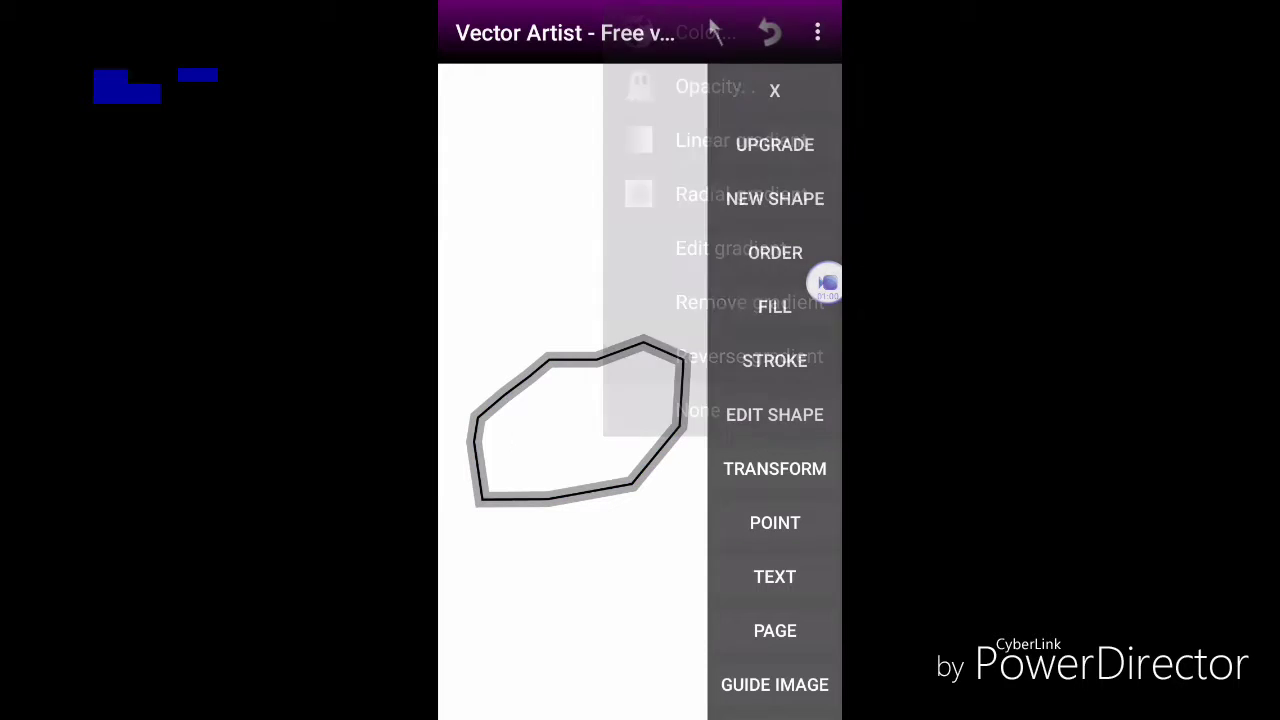
Drag the body outline's points outward to stretch it into a car silhouette
{"action": "left_click", "coordinate": [775, 523]}
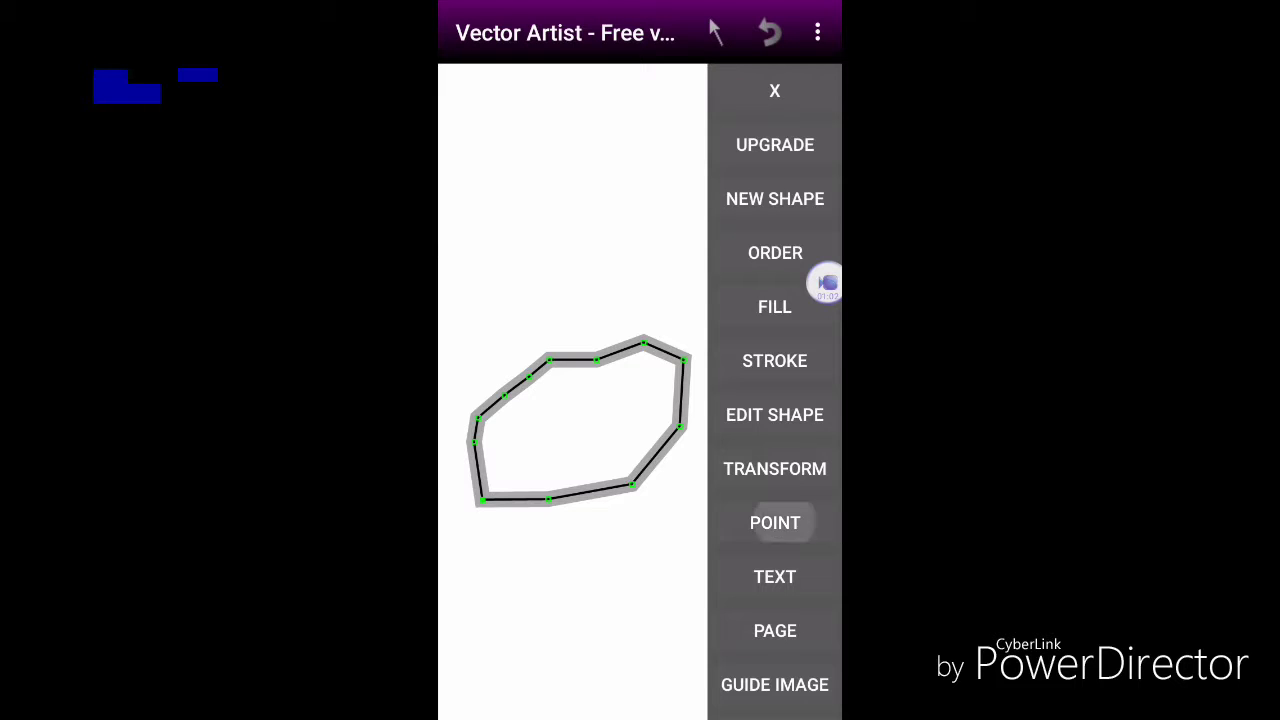
{"action": "left_click_drag", "start_coordinate": [478, 497], "coordinate": [457, 495]}
{"action": "left_click_drag", "start_coordinate": [632, 485], "coordinate": [672, 500]}
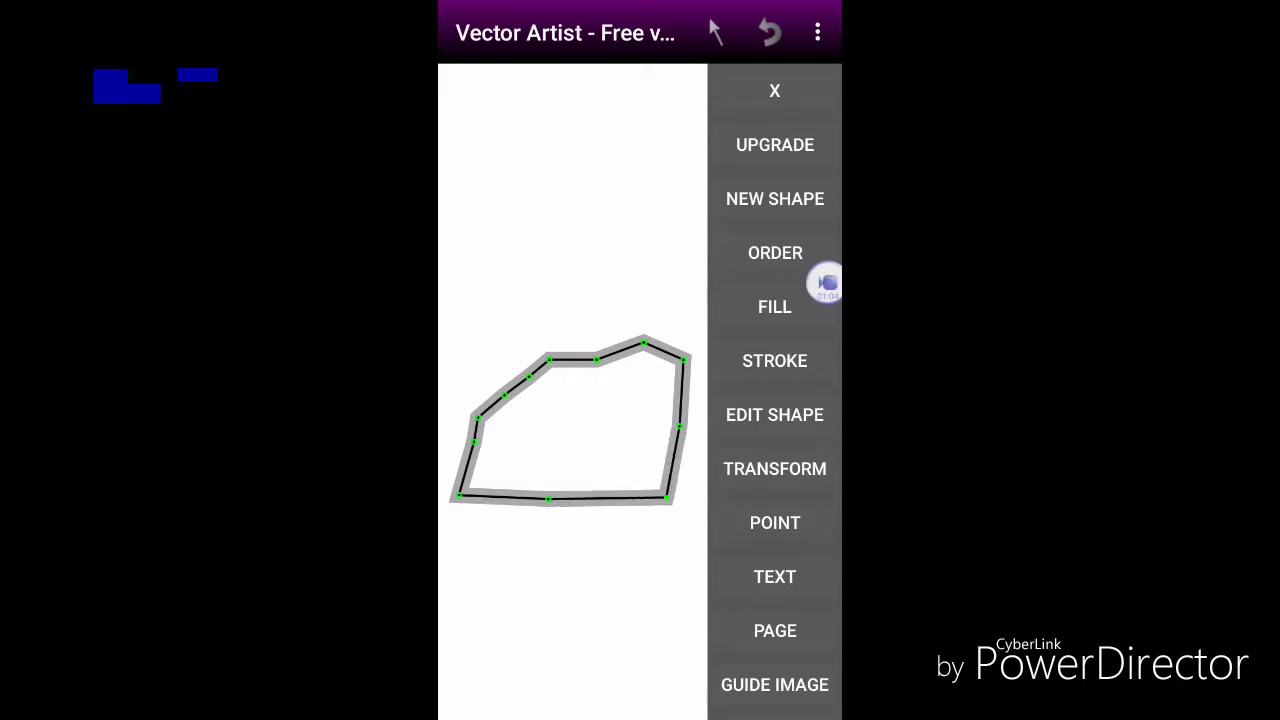
{"action": "left_click_drag", "start_coordinate": [478, 420], "coordinate": [440, 425]}
{"action": "left_click_drag", "start_coordinate": [680, 427], "coordinate": [693, 430]}
{"action": "left_click_drag", "start_coordinate": [548, 357], "coordinate": [556, 348]}
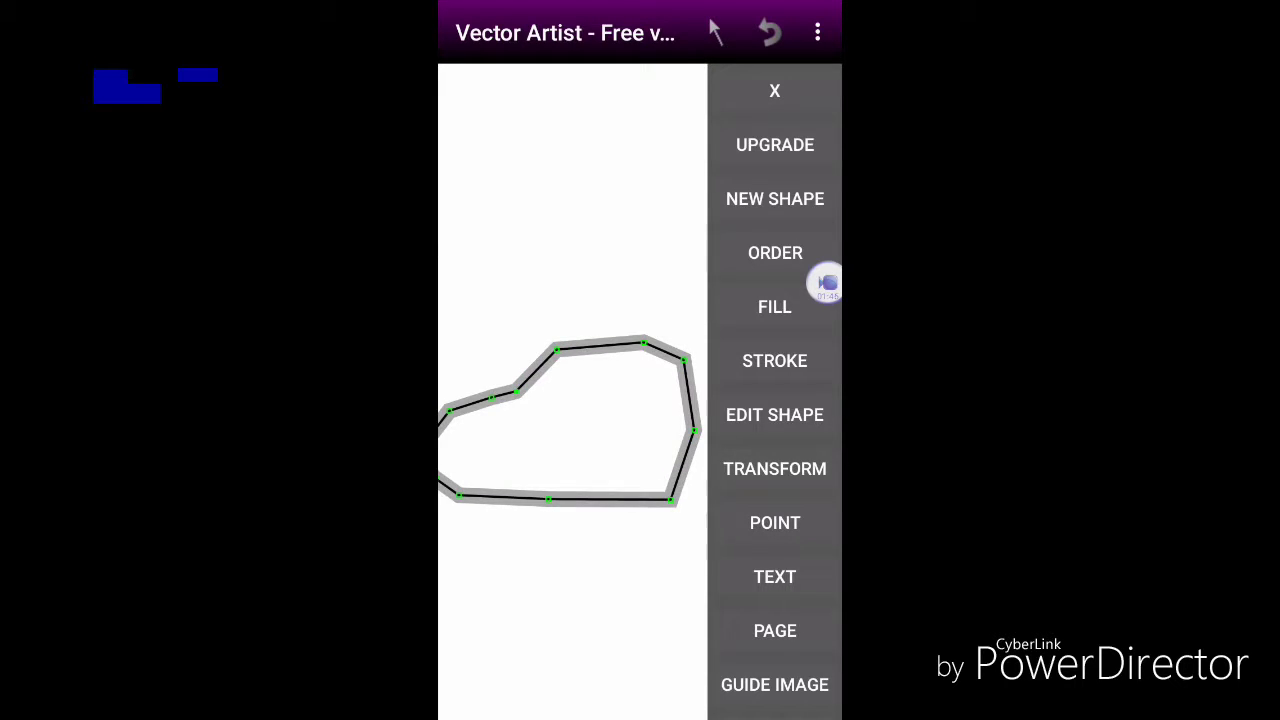
Reshape the four-cornered window's points so it fits under the roofline
{"action": "left_click", "coordinate": [817, 33]}
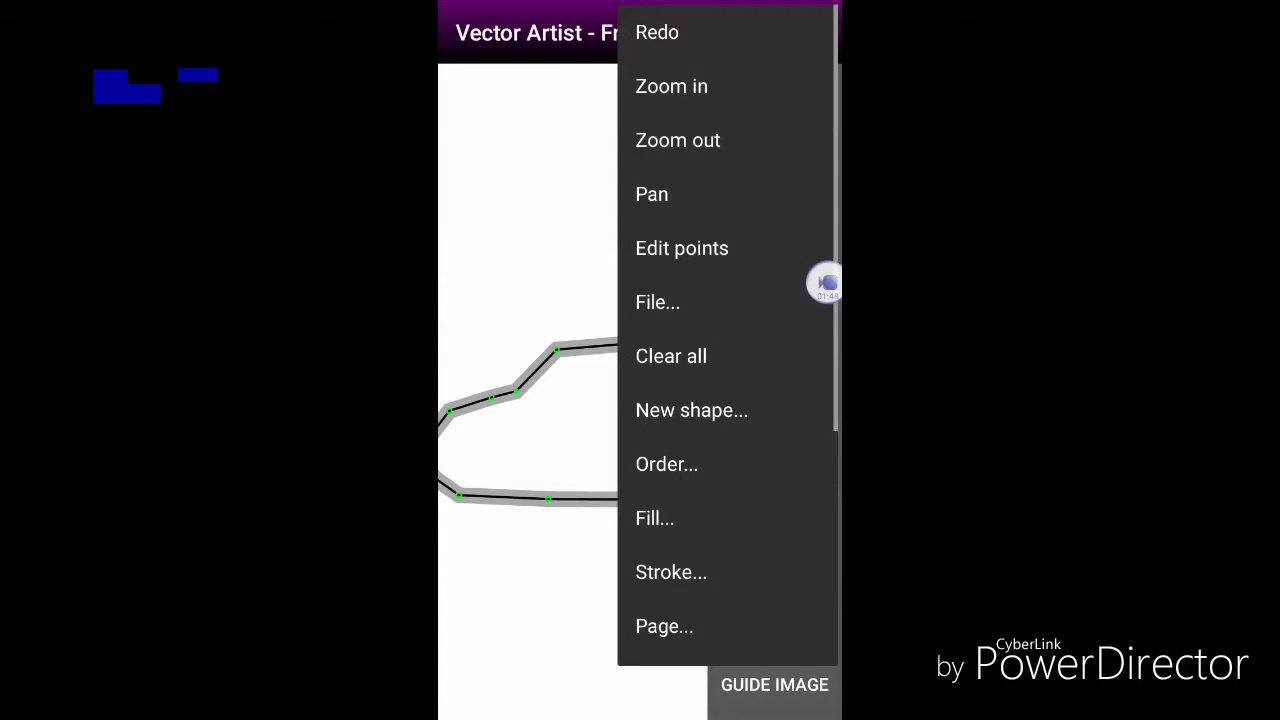
{"action": "left_click", "coordinate": [657, 191]}
{"action": "left_click_drag", "start_coordinate": [627, 430], "coordinate": [677, 434]}
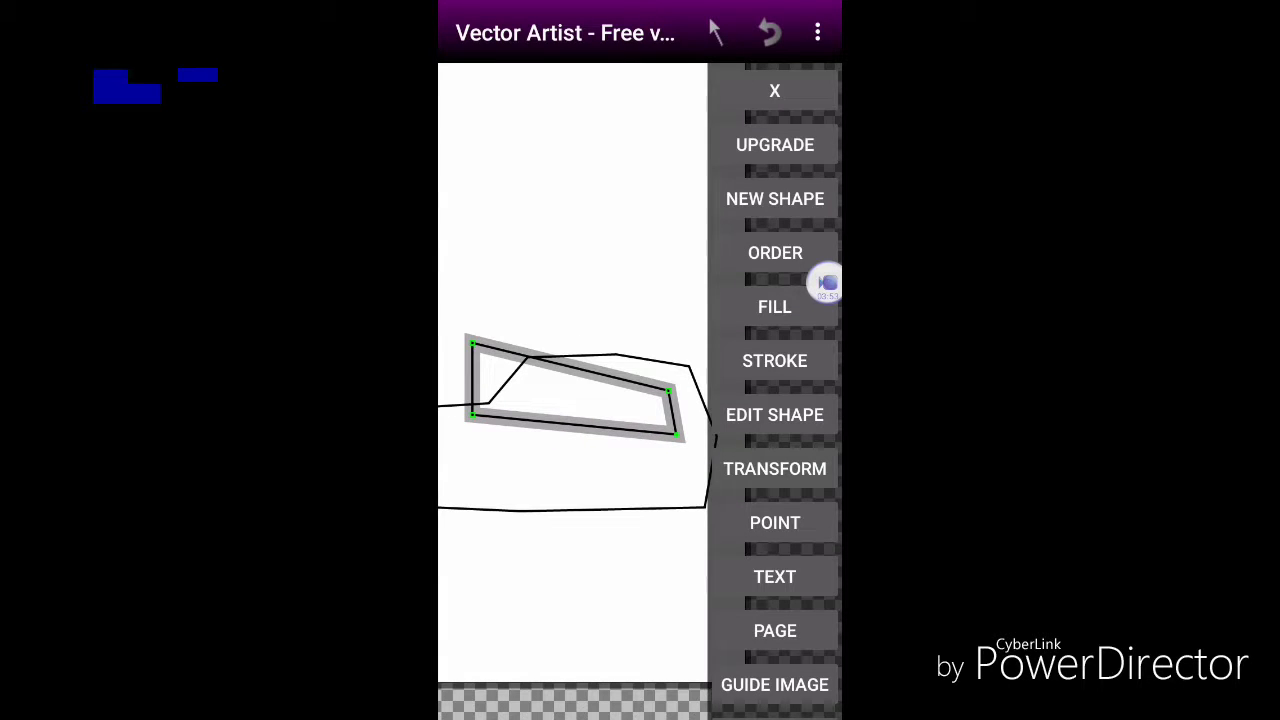
{"action": "mouse_move", "coordinate": [473, 343]}
{"action": "left_mouse_down"}
{"action": "mouse_move", "coordinate": [556, 344]}
{"action": "mouse_move", "coordinate": [538, 361]}
{"action": "left_mouse_up"}
{"action": "left_click_drag", "start_coordinate": [472, 414], "coordinate": [510, 428]}
{"action": "left_click_drag", "start_coordinate": [542, 366], "coordinate": [539, 372]}
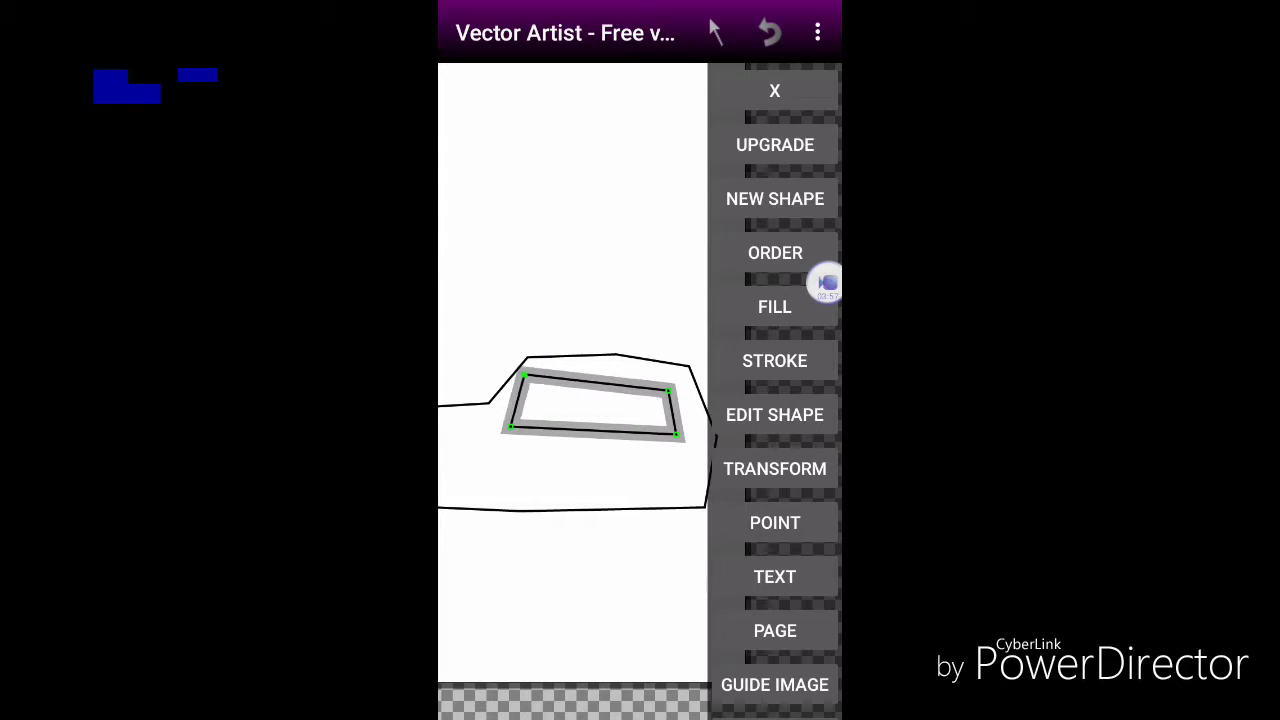
{"action": "left_click_drag", "start_coordinate": [510, 428], "coordinate": [498, 410]}
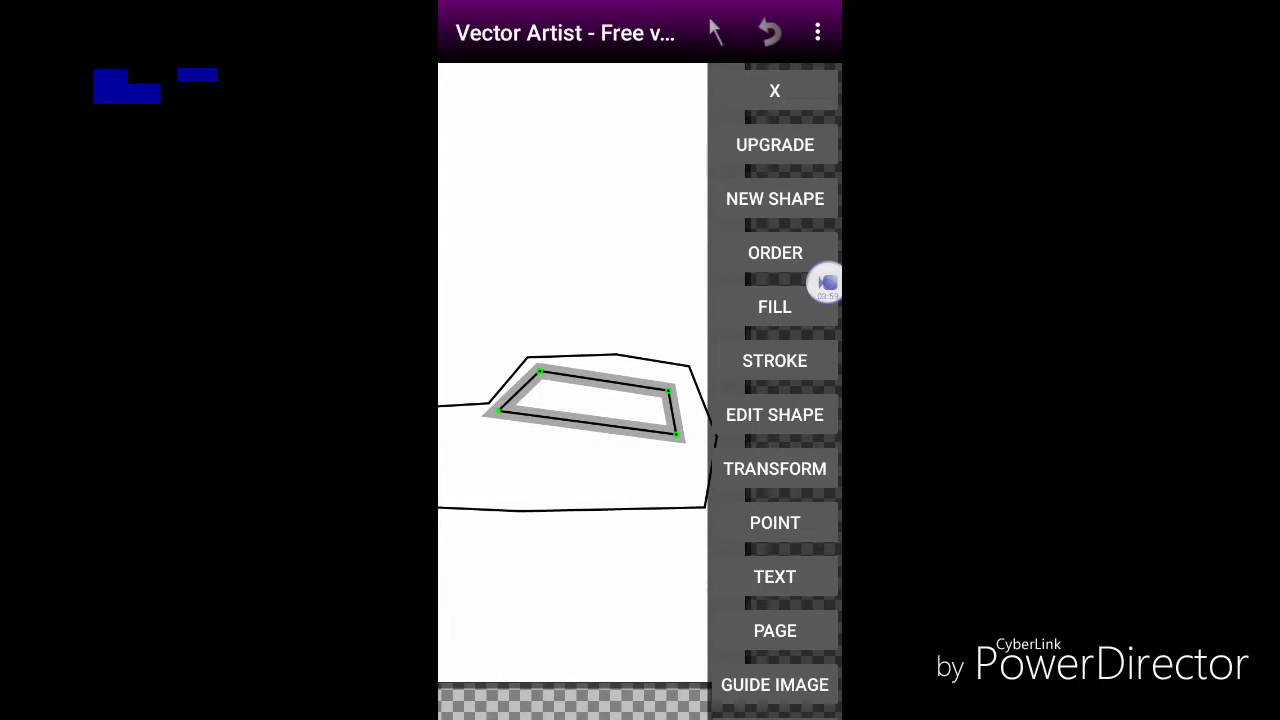
{"action": "left_click_drag", "start_coordinate": [669, 390], "coordinate": [668, 373]}
{"action": "left_click_drag", "start_coordinate": [677, 435], "coordinate": [686, 421]}
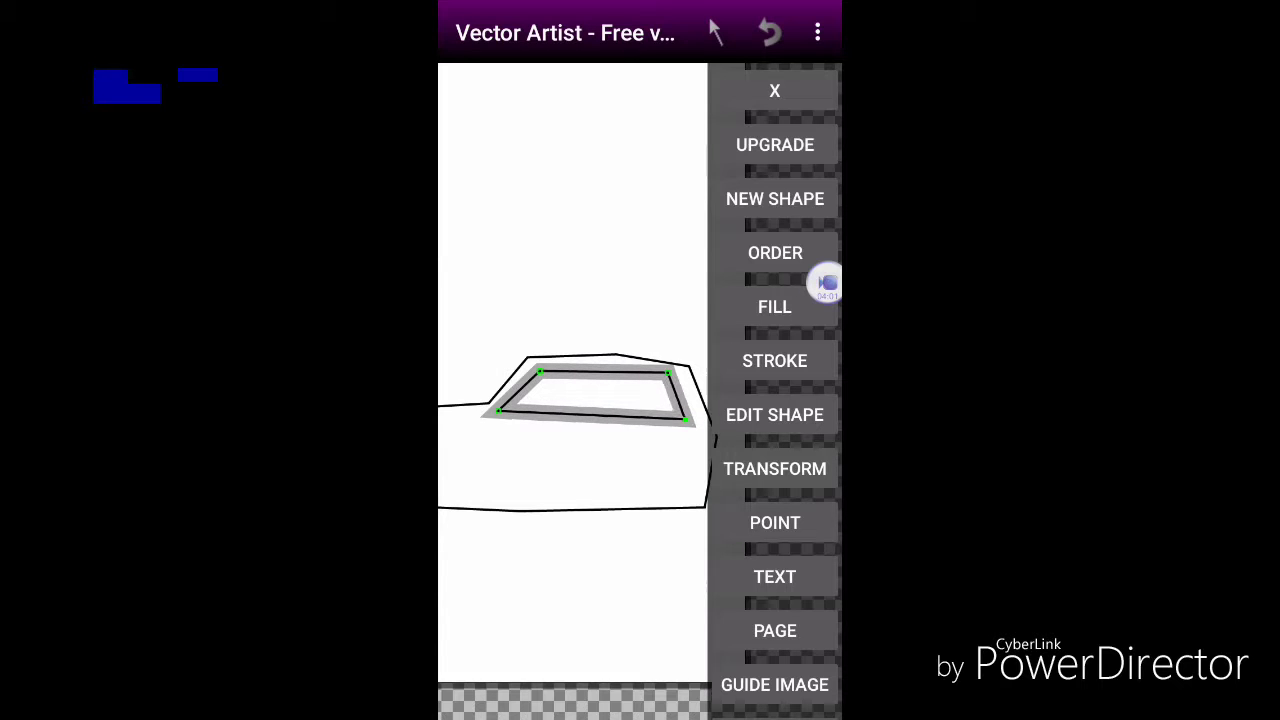
{"action": "left_click", "coordinate": [775, 523]}
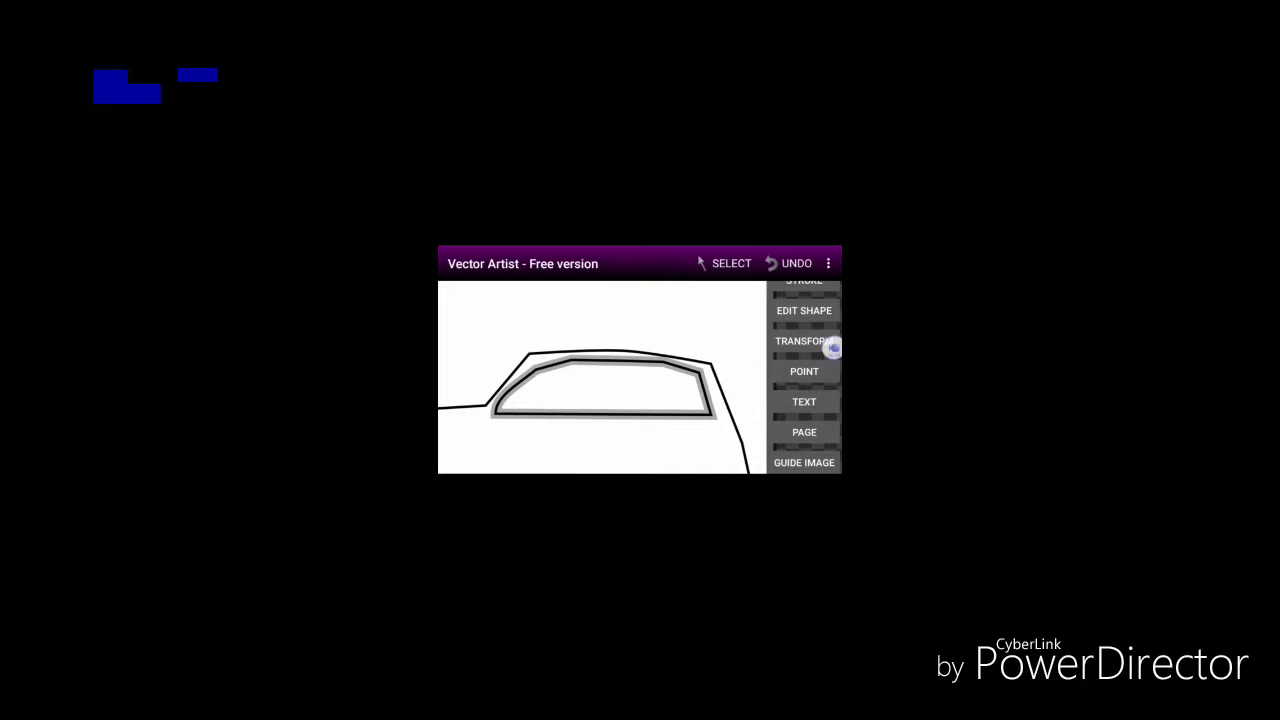
Nudge the front wheel circle slightly right and down
{"action": "left_click", "coordinate": [804, 371]}
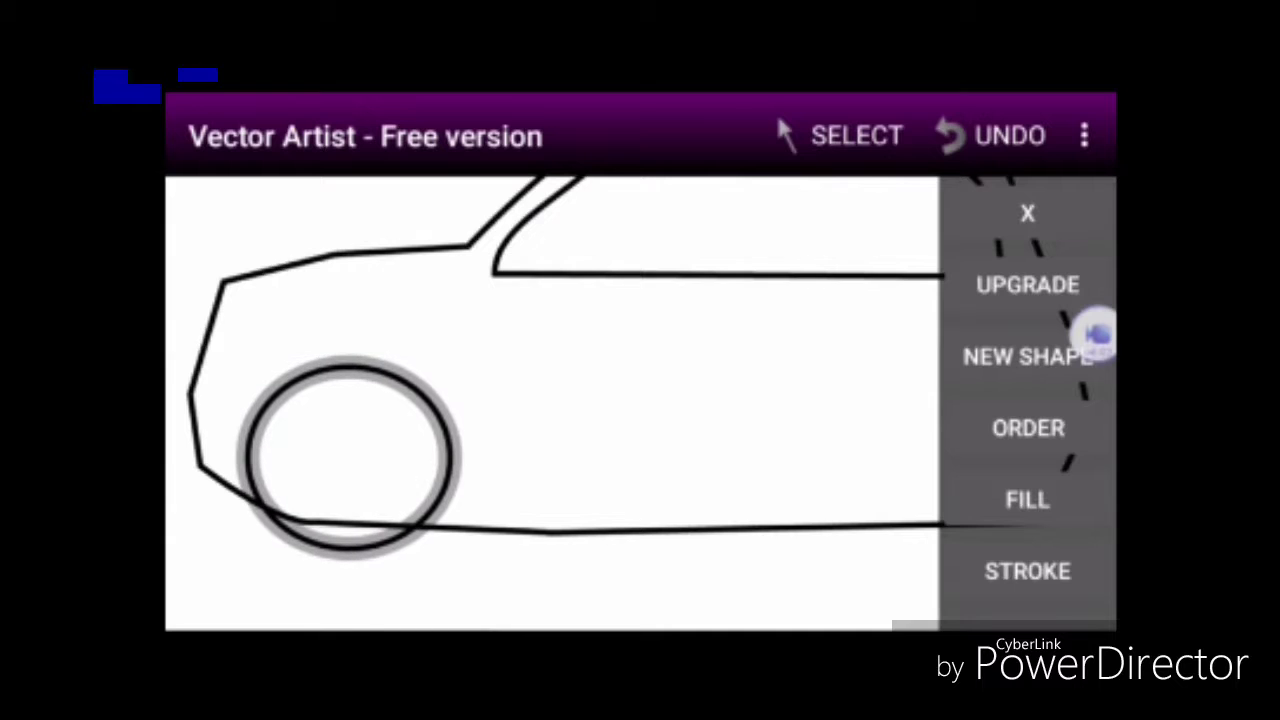
{"action": "left_click_drag", "start_coordinate": [348, 457], "coordinate": [353, 460]}
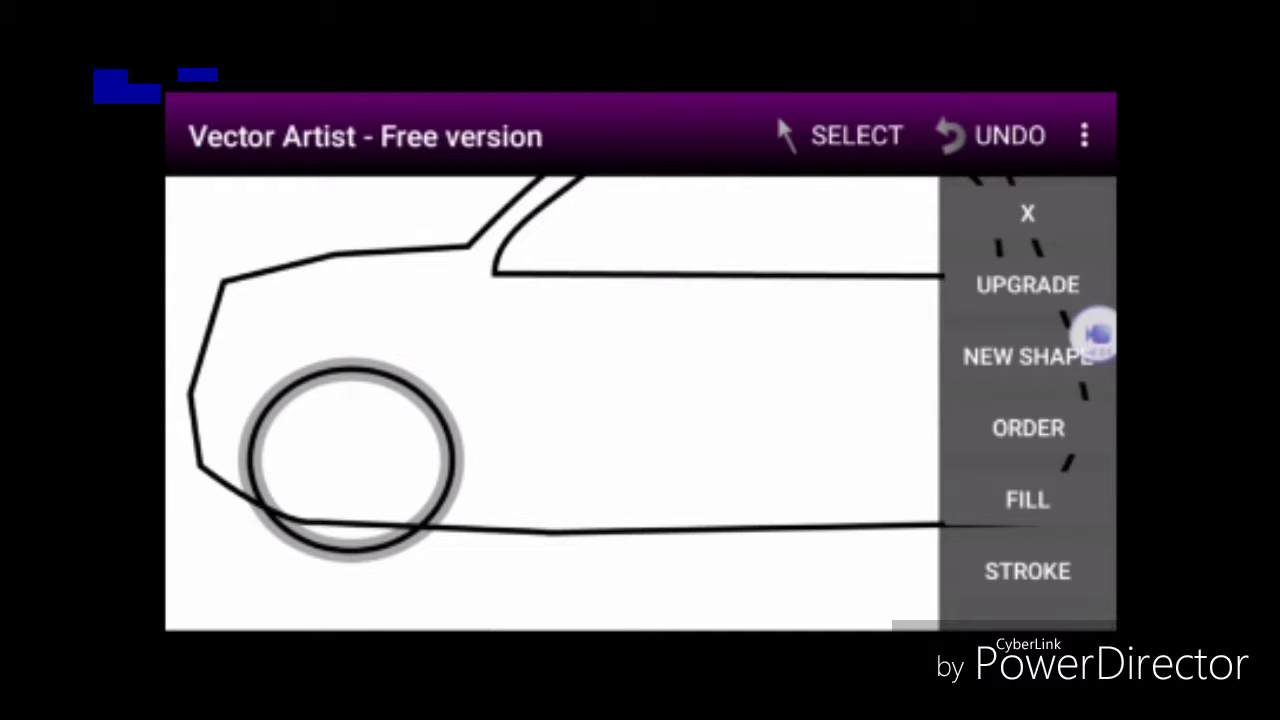
{"action": "scroll", "coordinate": [1028, 400], "scroll_direction": "down", "scroll_amount": 3}
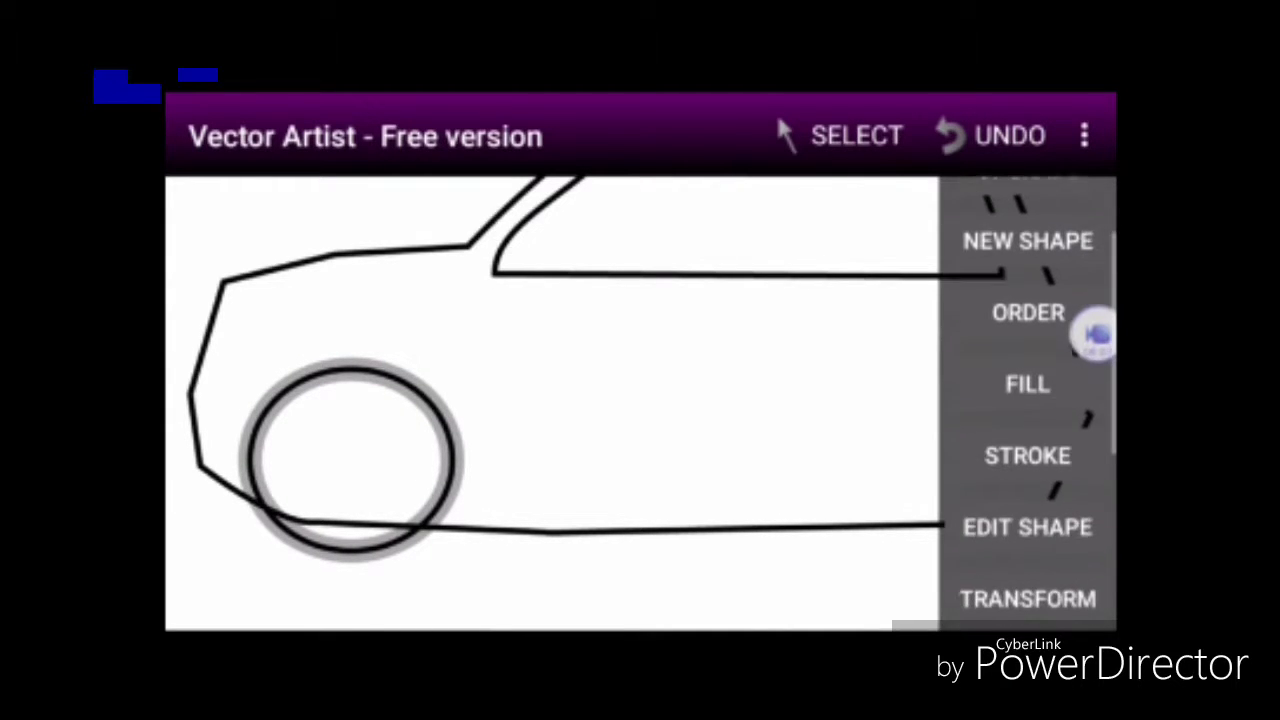
Duplicate the front wheel and drag the copy to the rear wheel position
{"action": "left_click", "coordinate": [1084, 135]}
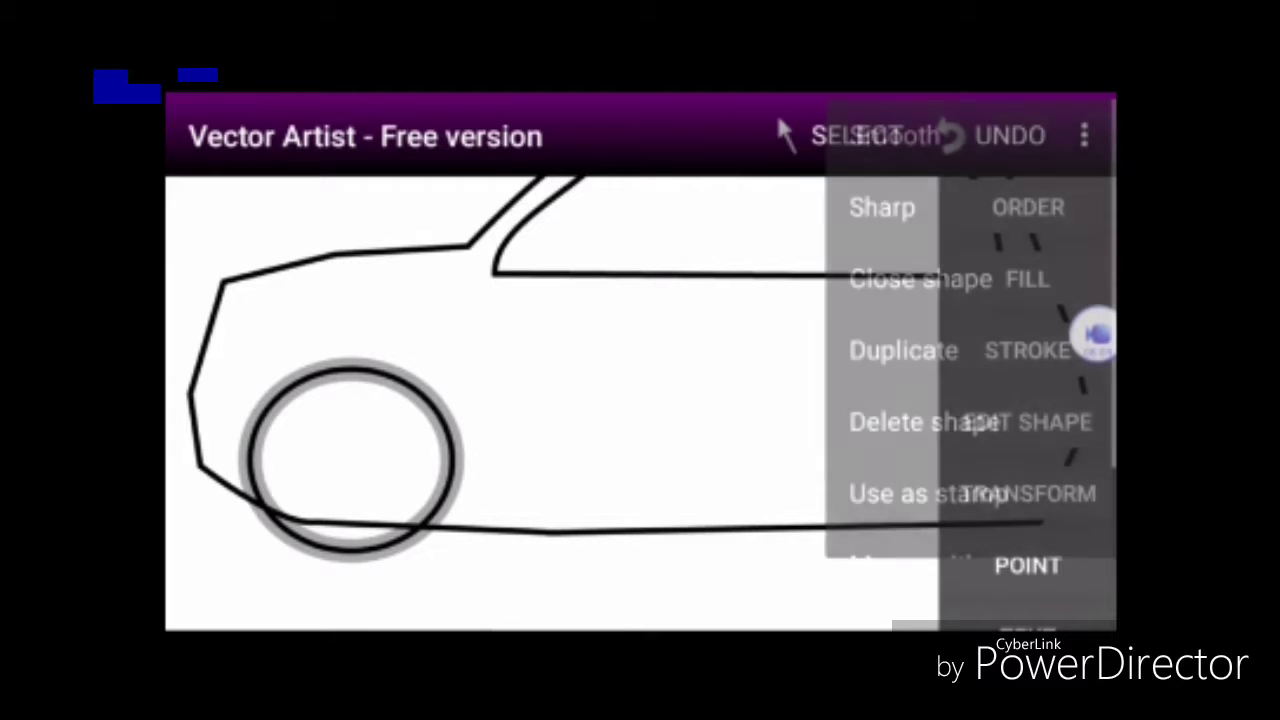
{"action": "left_click", "coordinate": [906, 349]}
{"action": "key", "text": "Escape"}
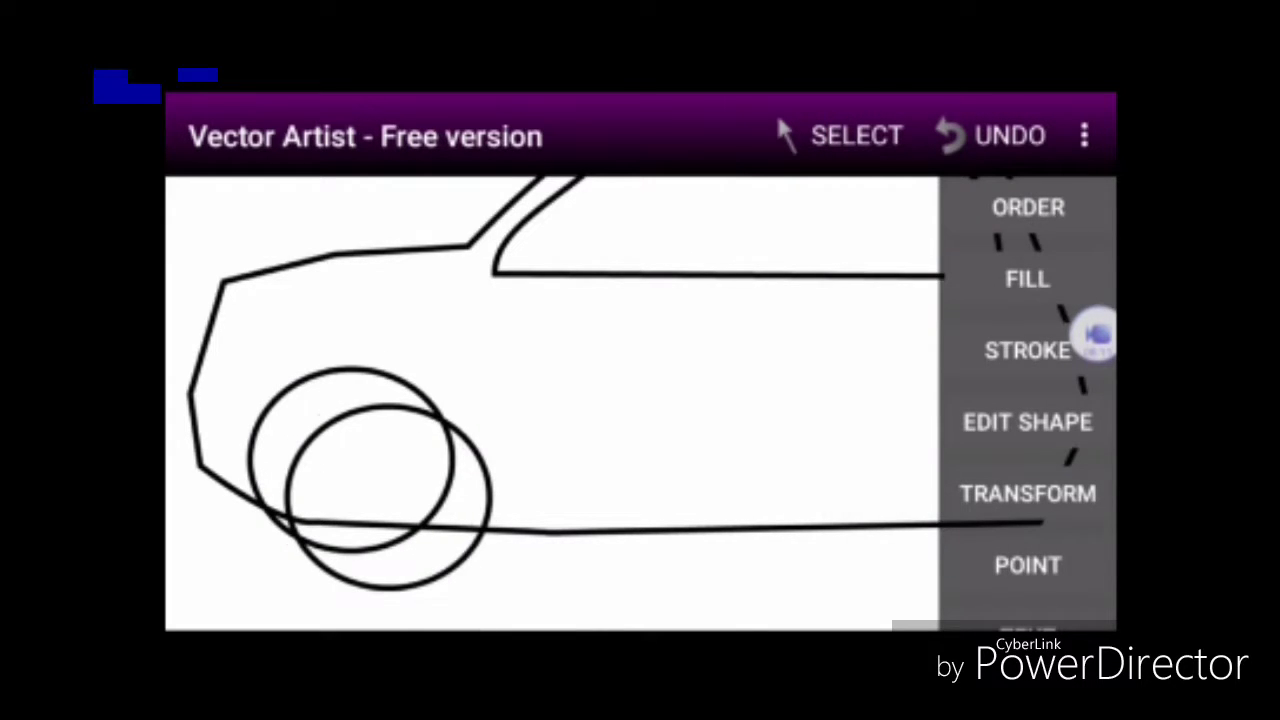
{"action": "left_click", "coordinate": [840, 135]}
{"action": "left_click", "coordinate": [840, 135]}
{"action": "left_click", "coordinate": [490, 497]}
{"action": "mouse_move", "coordinate": [490, 497]}
{"action": "left_mouse_down"}
{"action": "mouse_move", "coordinate": [674, 440]}
{"action": "mouse_move", "coordinate": [874, 426]}
{"action": "mouse_move", "coordinate": [1018, 452]}
{"action": "left_mouse_up"}
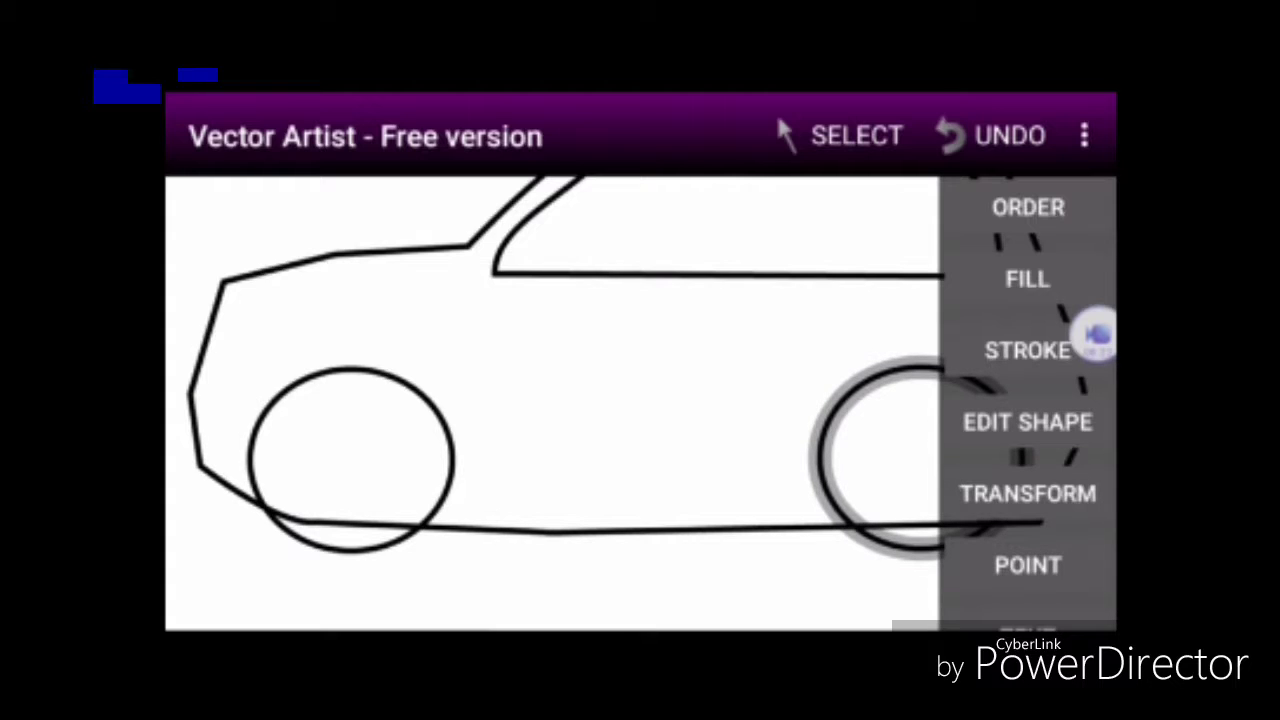
{"action": "scroll", "coordinate": [1028, 400], "scroll_direction": "up", "scroll_amount": 3}
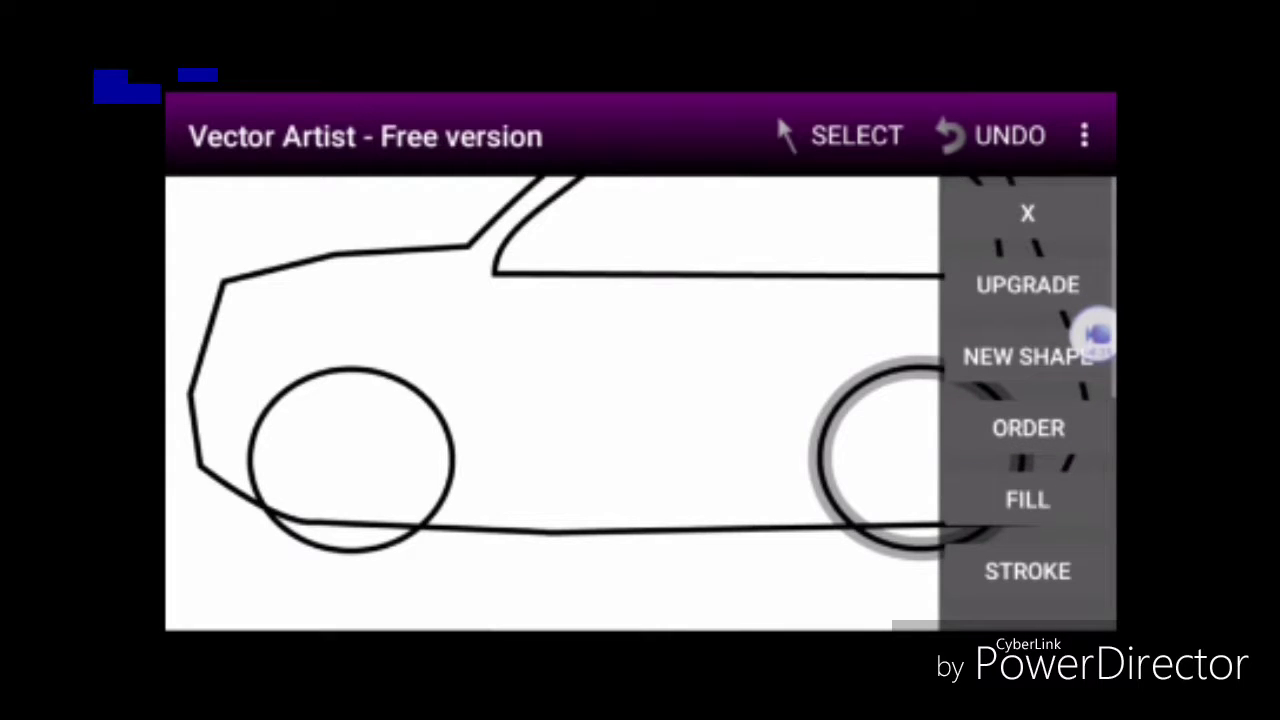
Add a straight Line shape slanting down through the body as the door edge
{"action": "left_click", "coordinate": [1023, 357]}
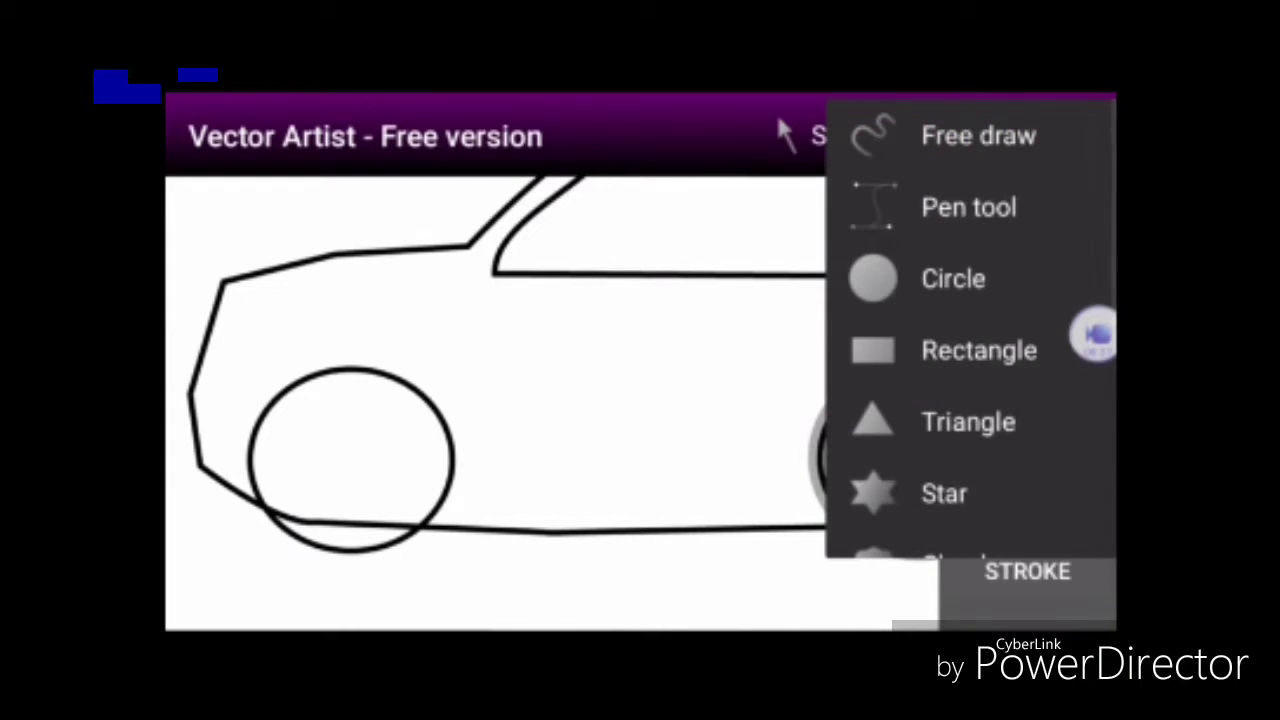
{"action": "scroll", "coordinate": [970, 330], "scroll_direction": "down", "scroll_amount": 3}
{"action": "scroll", "coordinate": [970, 330], "scroll_direction": "up", "scroll_amount": 3}
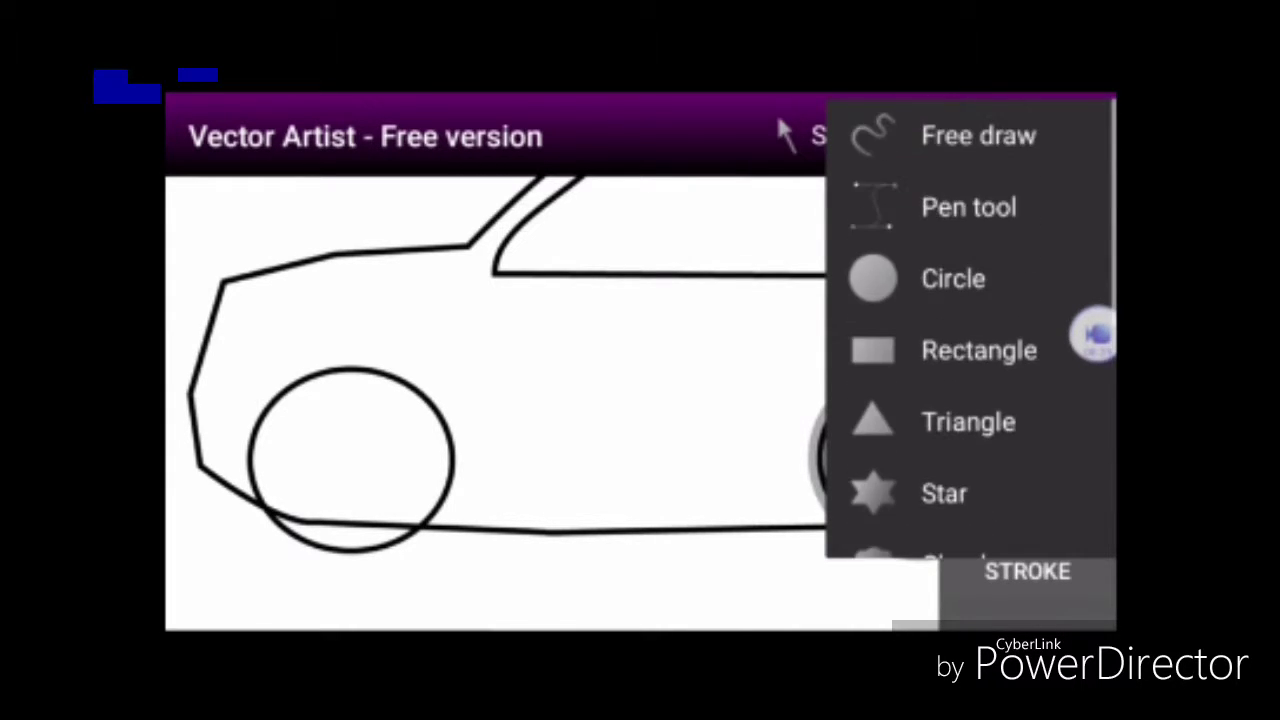
{"action": "scroll", "coordinate": [970, 330], "scroll_direction": "down", "scroll_amount": 3}
{"action": "scroll", "coordinate": [970, 330], "scroll_direction": "down", "scroll_amount": 1}
{"action": "scroll", "coordinate": [970, 330], "scroll_direction": "up", "scroll_amount": 1}
{"action": "scroll", "coordinate": [970, 330], "scroll_direction": "down", "scroll_amount": 3}
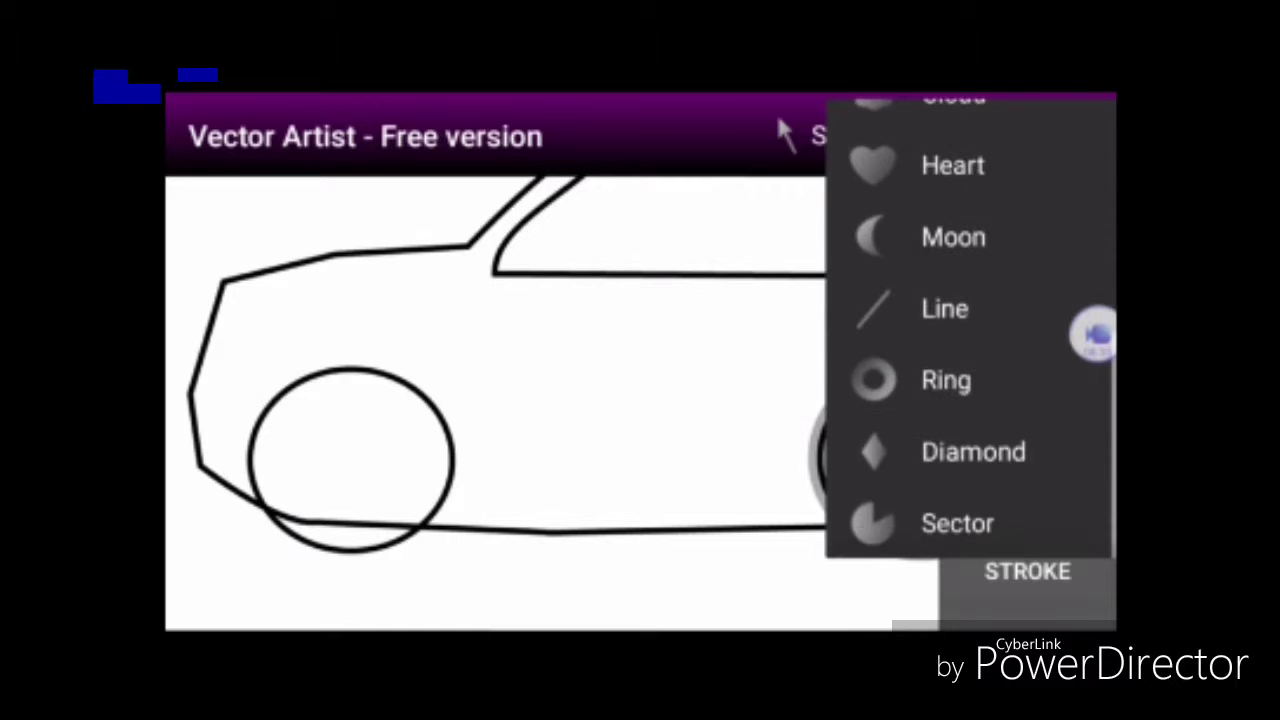
{"action": "left_click", "coordinate": [950, 308]}
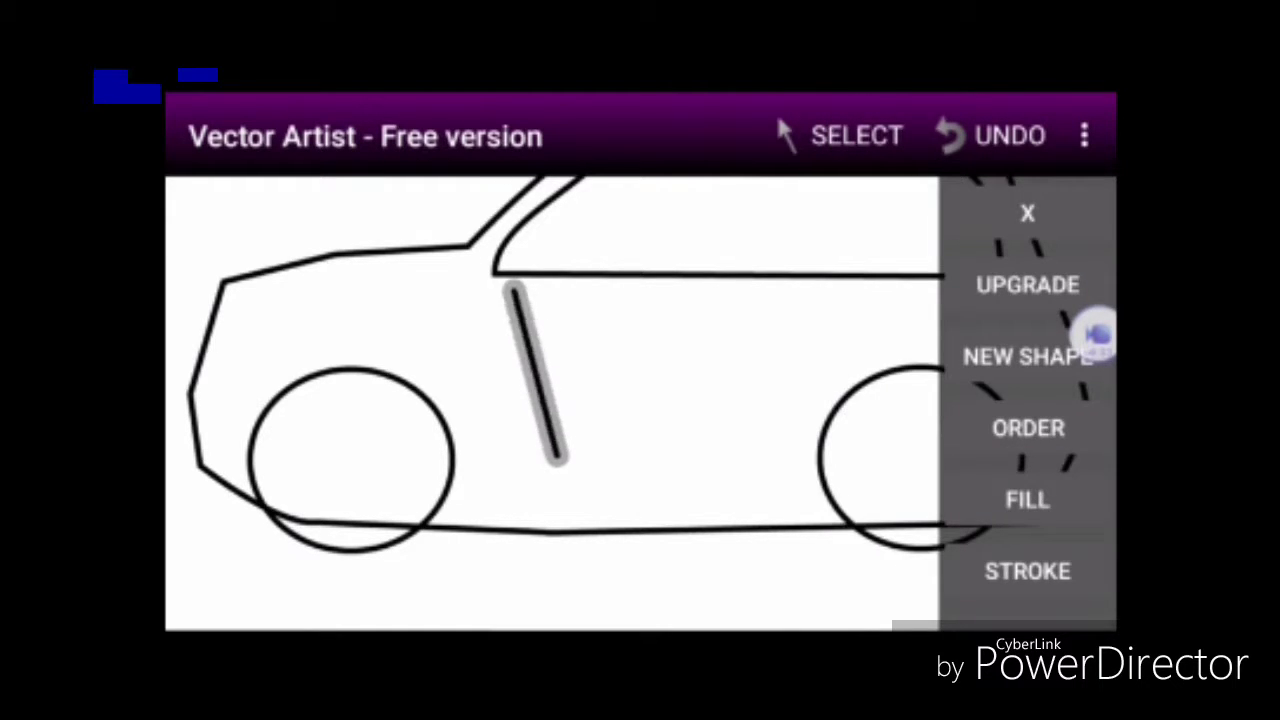
{"action": "left_click_drag", "start_coordinate": [538, 328], "coordinate": [562, 480]}
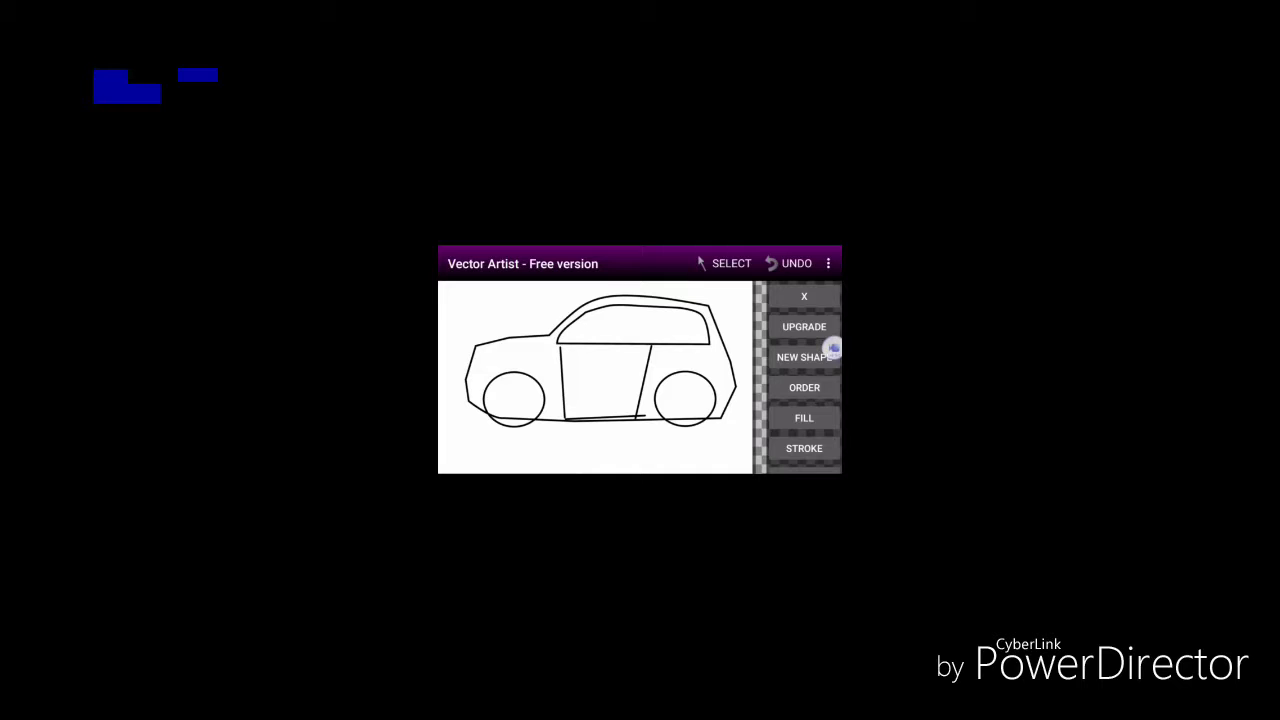
{"action": "key", "text": "Menu"}
Save the drawing as PNG image 'auto', then exit Vector Artist without saving the vector file
{"action": "scroll", "coordinate": [833, 347], "scroll_direction": "down", "scroll_amount": 2}
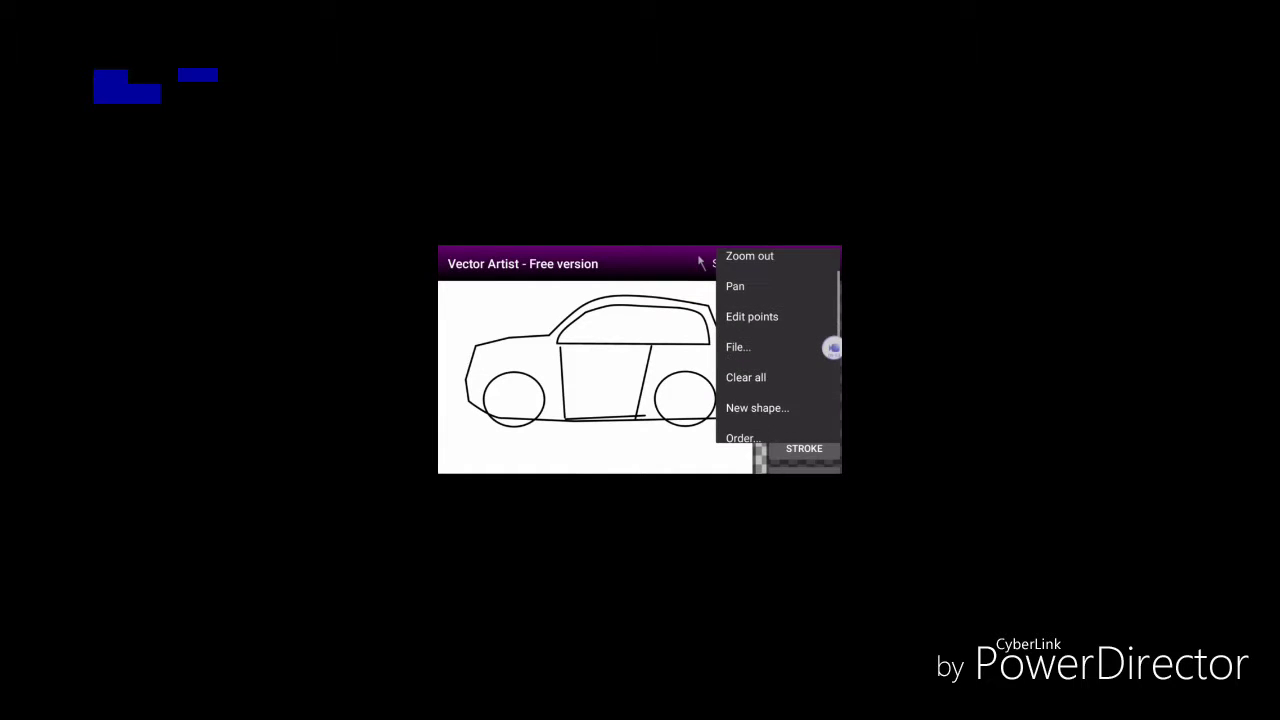
{"action": "left_click", "coordinate": [833, 347]}
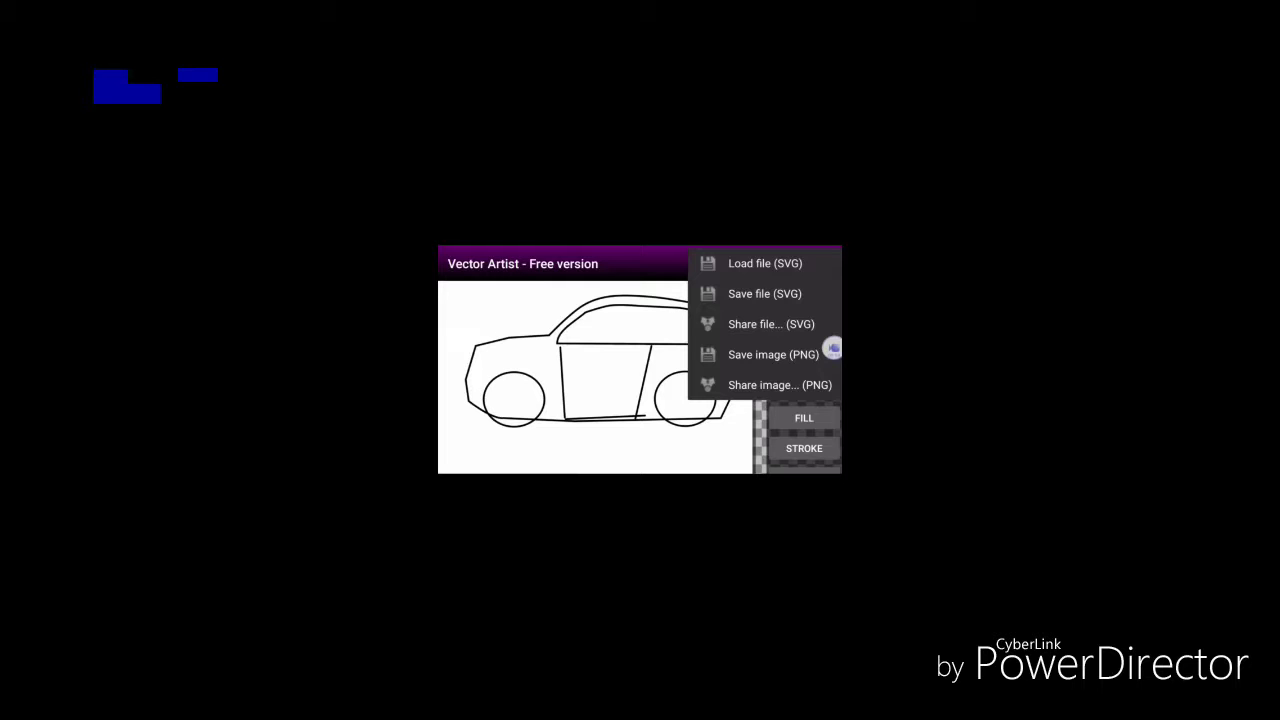
{"action": "left_click", "coordinate": [833, 350]}
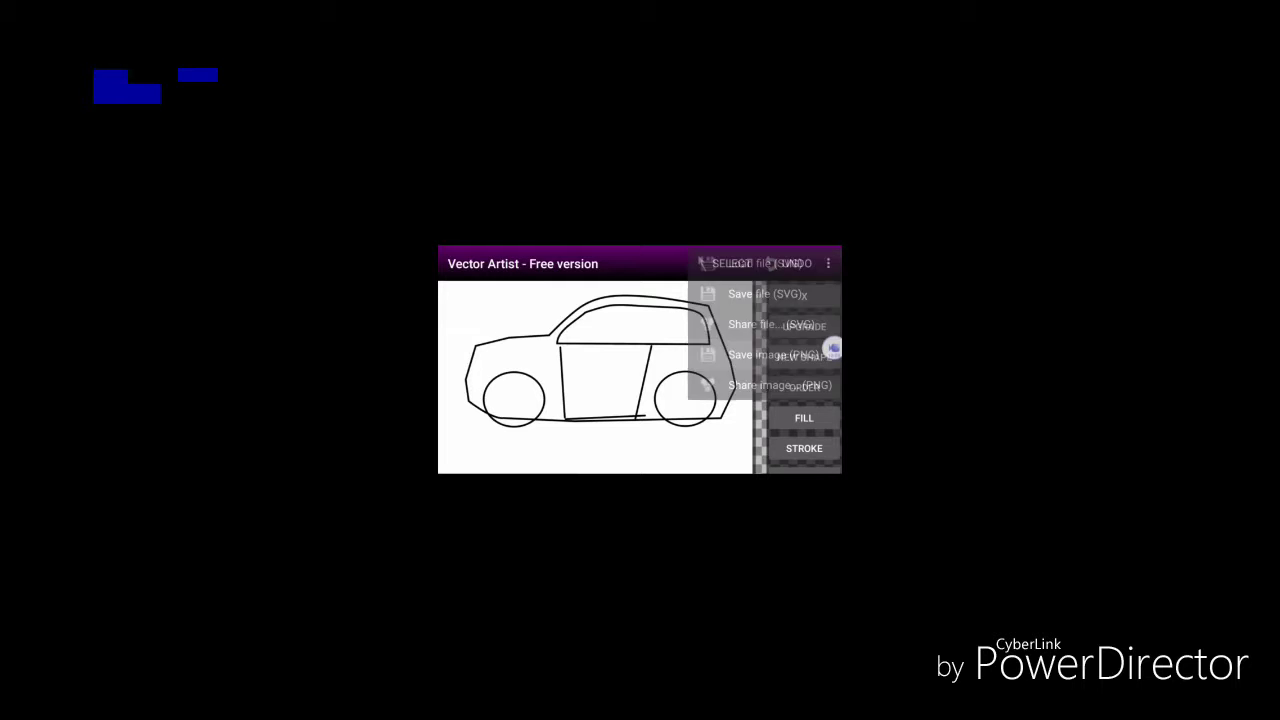
{"action": "type", "text": "auto"}
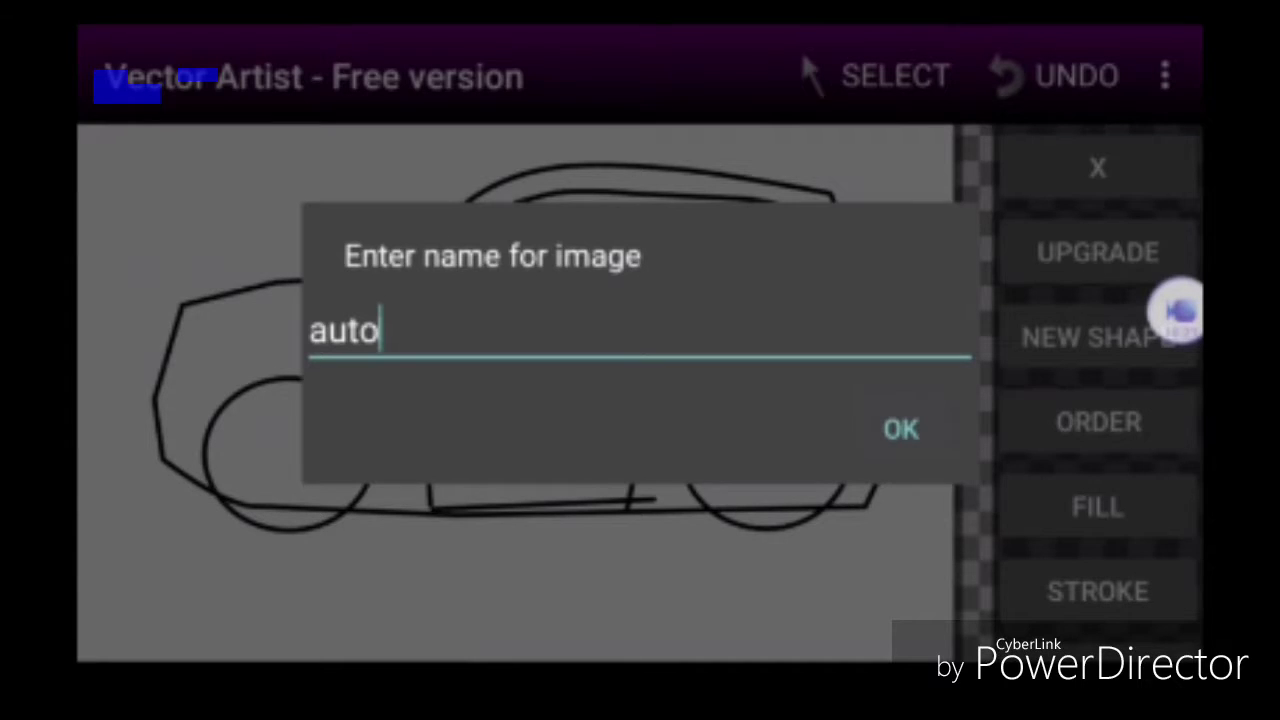
{"action": "left_click", "coordinate": [900, 428]}
{"action": "left_click", "coordinate": [869, 399]}
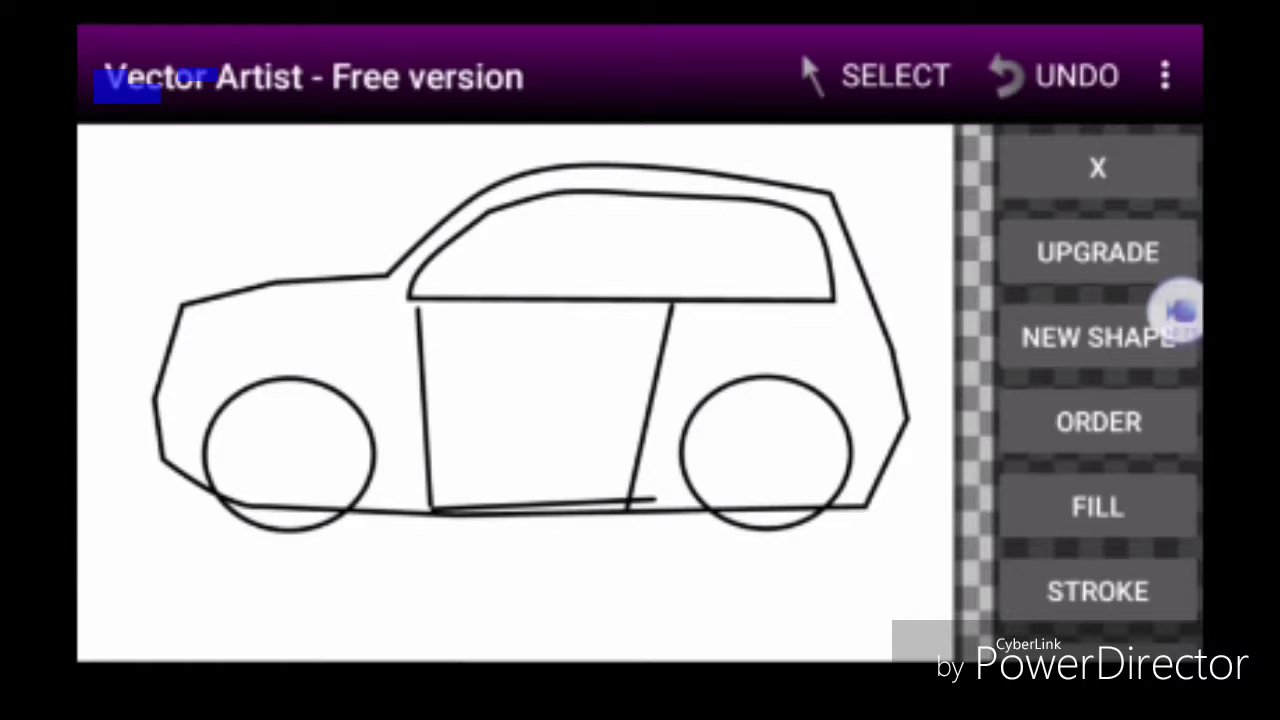
{"action": "key", "text": "Escape"}
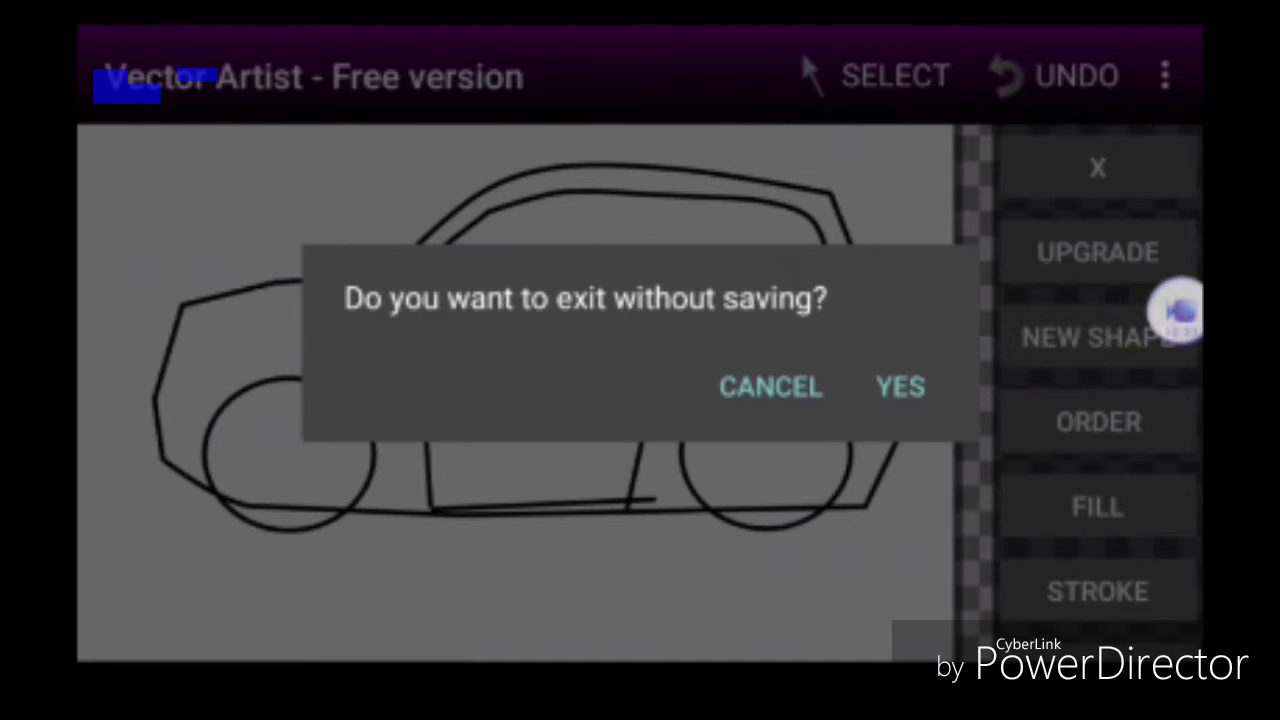
{"action": "left_click", "coordinate": [900, 387]}
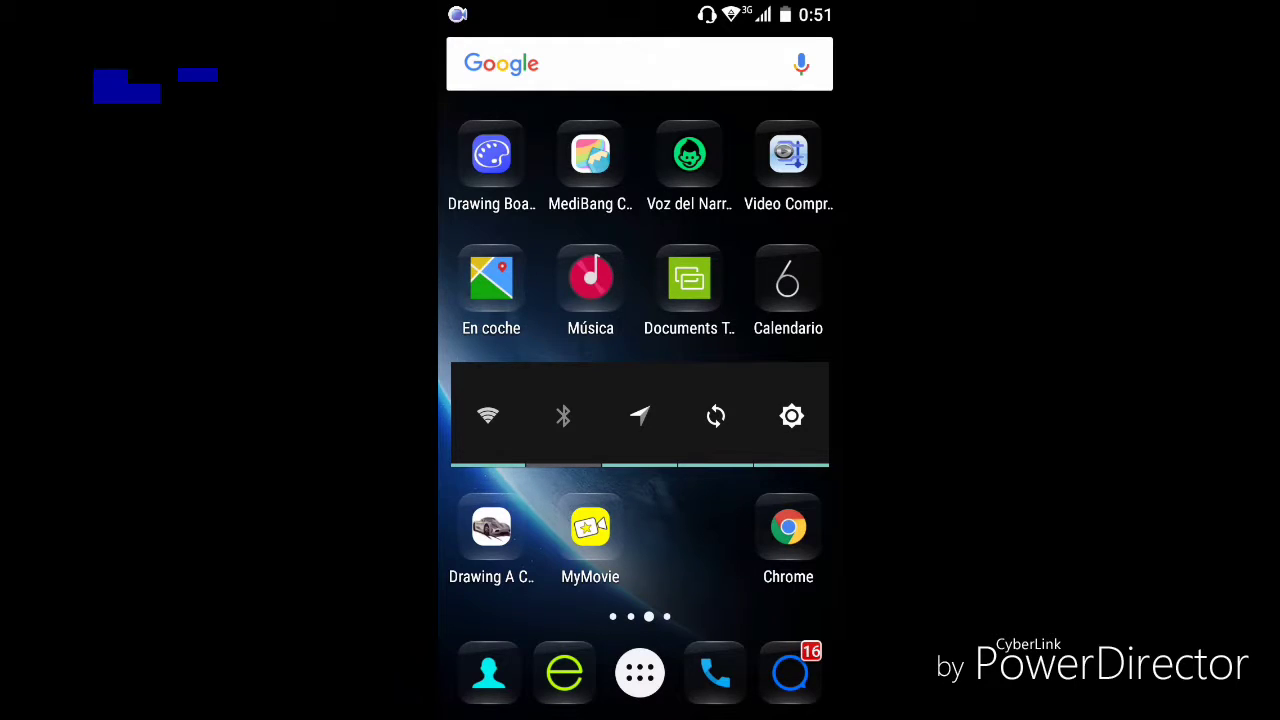
Launch MediBang Colors and choose Crear dibujo a partir de álbum under Crear
{"action": "left_click", "coordinate": [590, 155]}
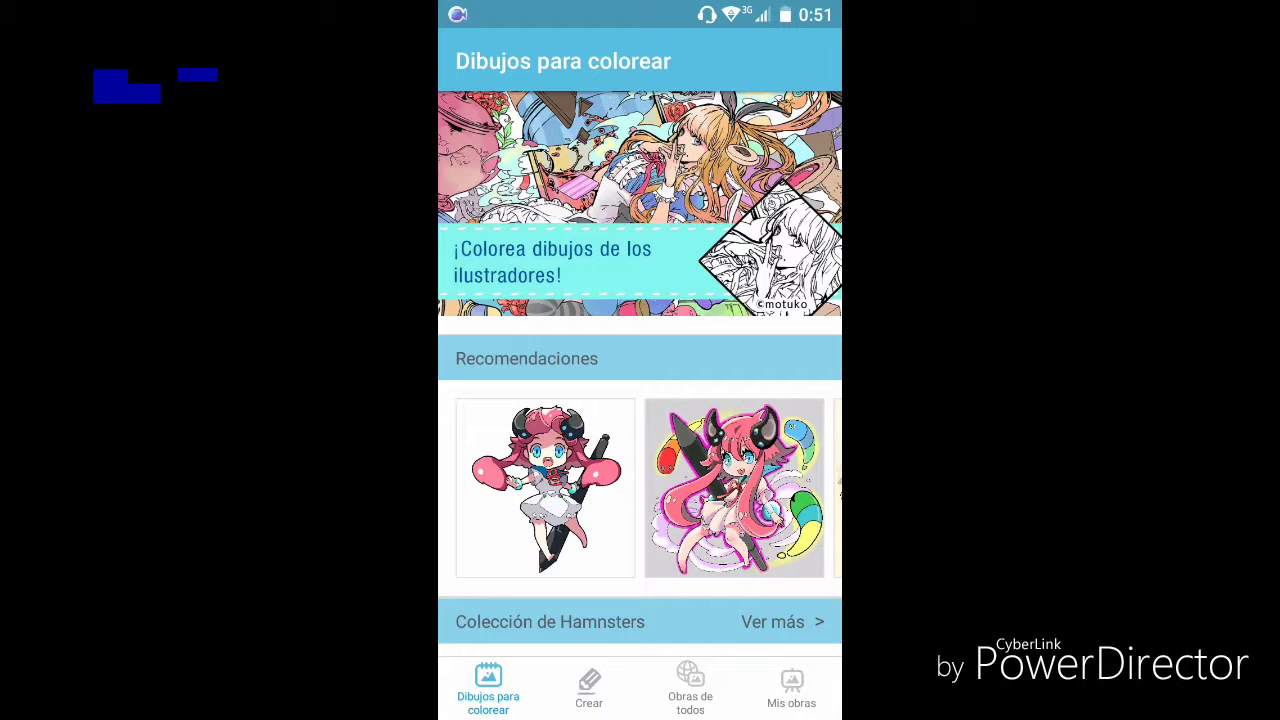
{"action": "left_click", "coordinate": [589, 688]}
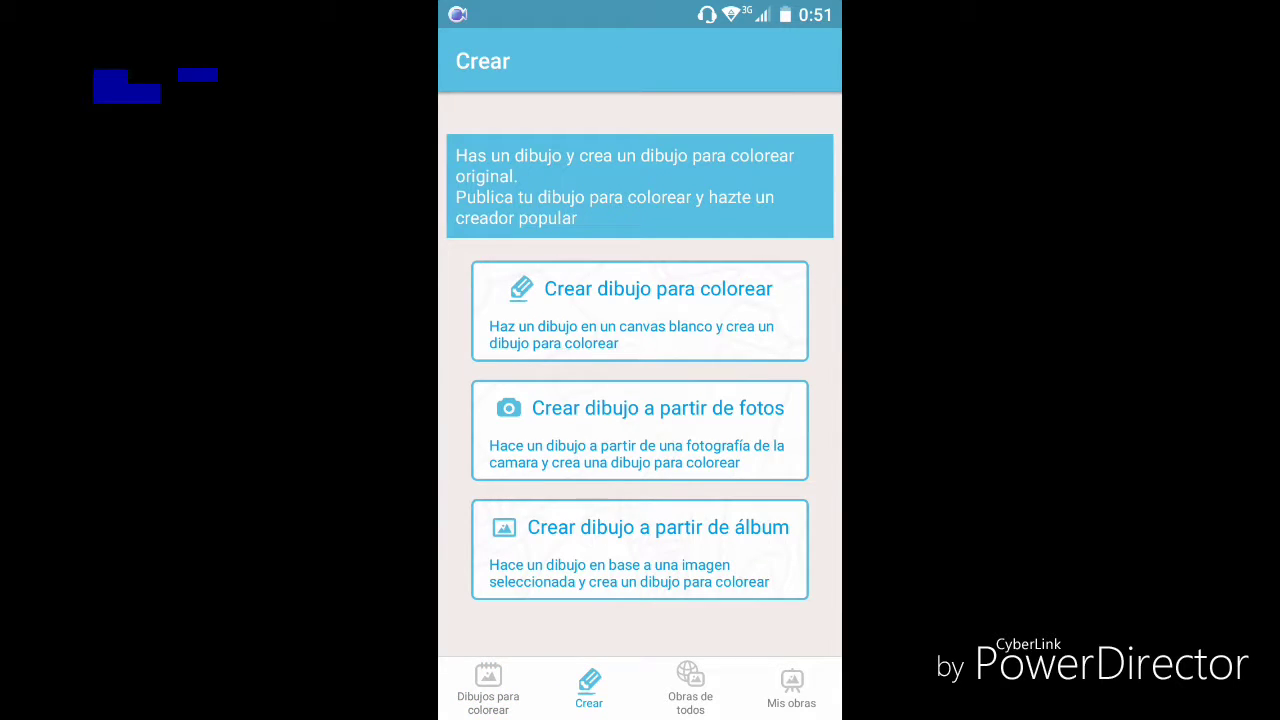
{"action": "left_click", "coordinate": [640, 550]}
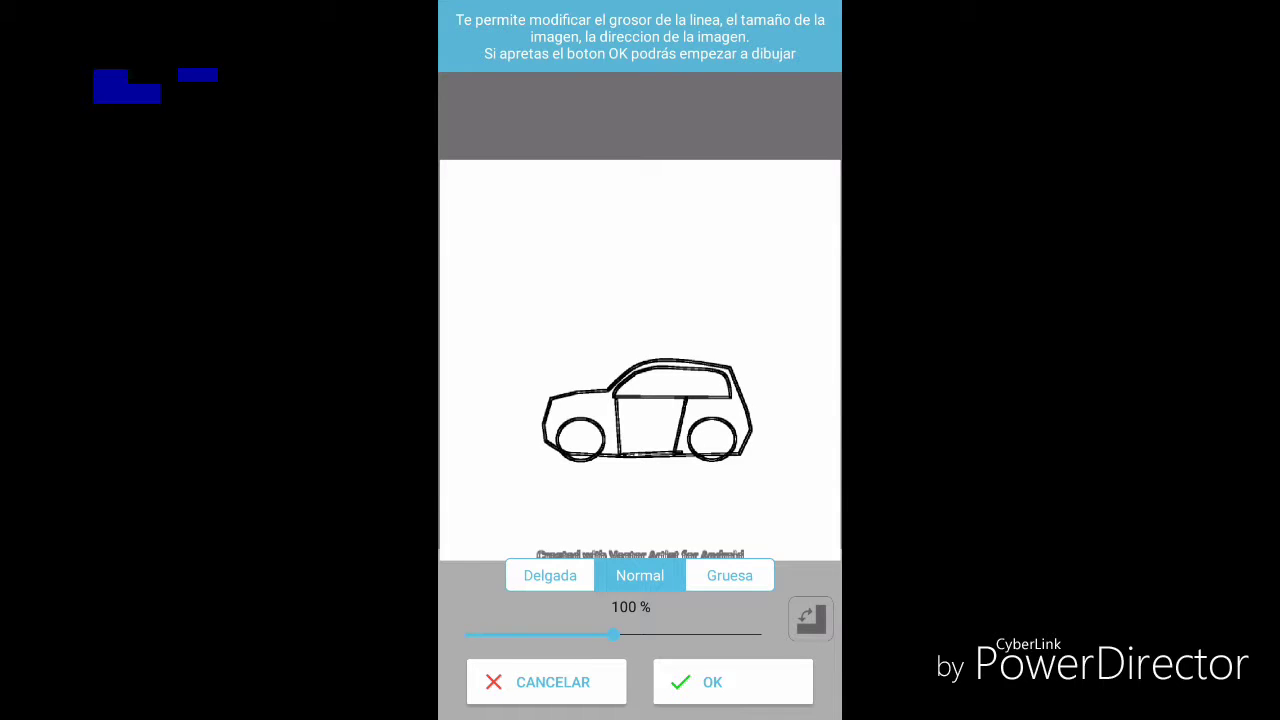
Import the car image with Delgada (thin) lines at 179% size
{"action": "left_click", "coordinate": [550, 575]}
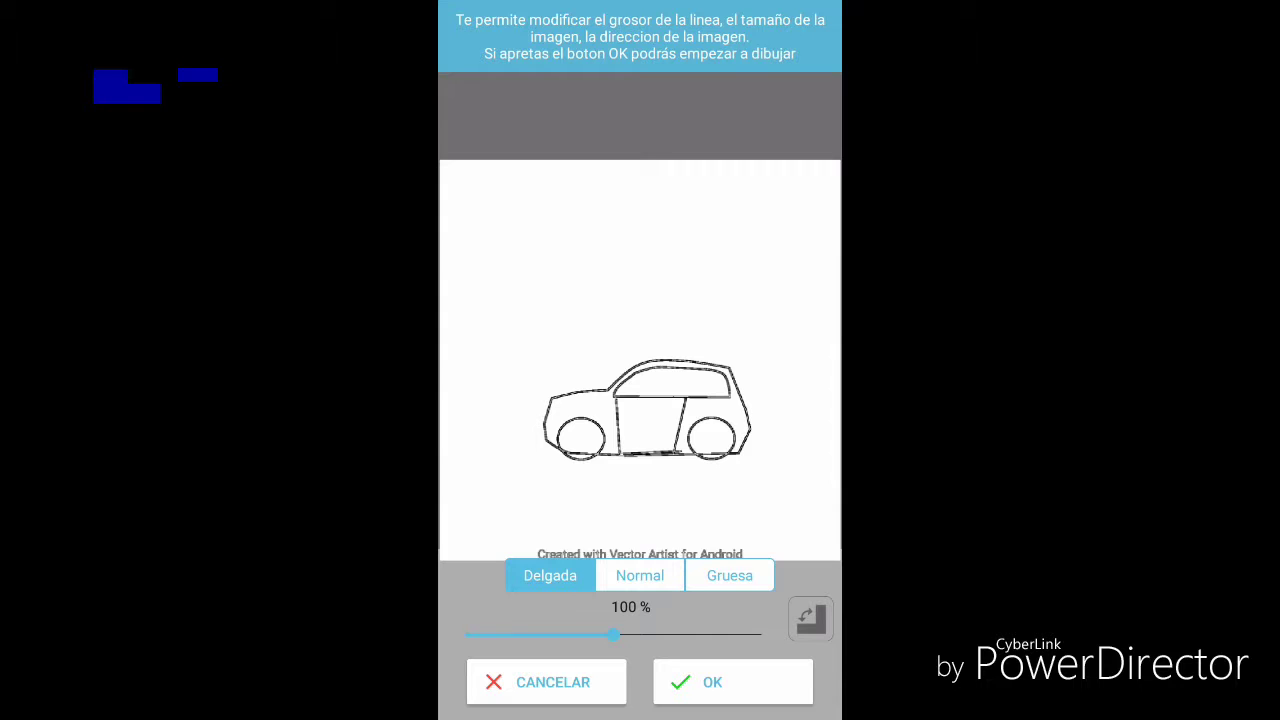
{"action": "left_click_drag", "start_coordinate": [614, 635], "coordinate": [732, 635]}
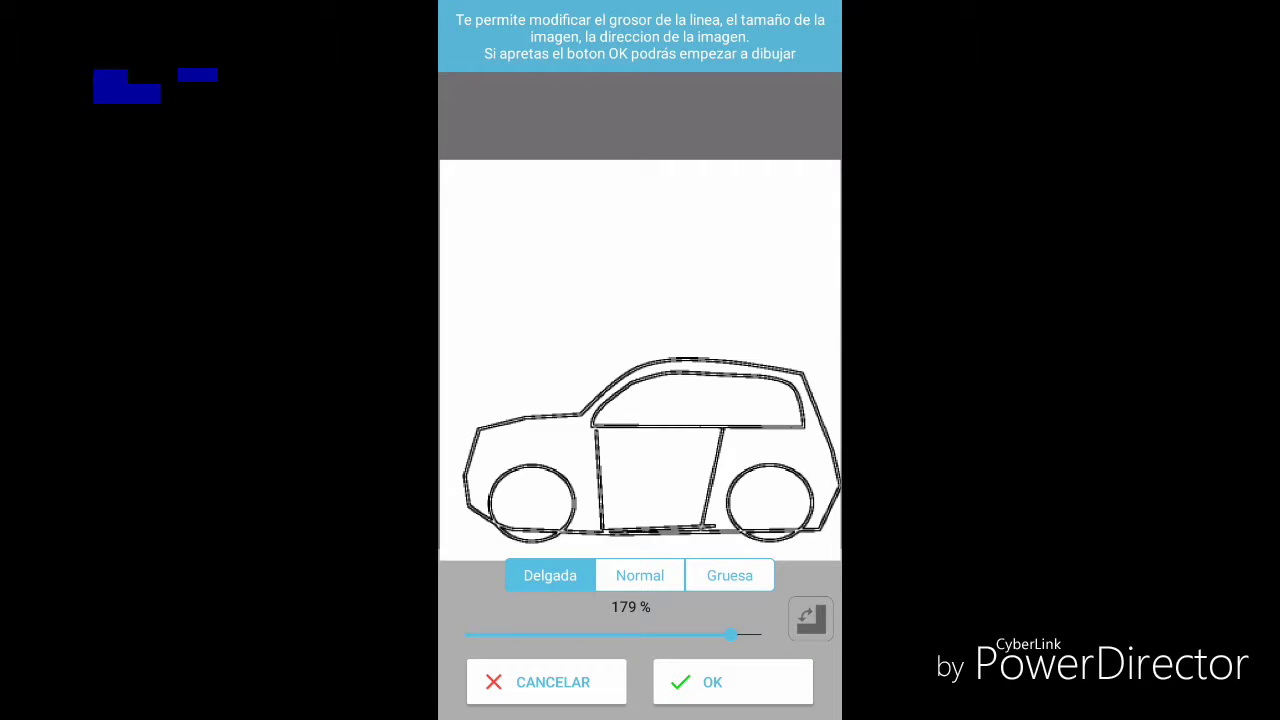
{"action": "left_click", "coordinate": [733, 682]}
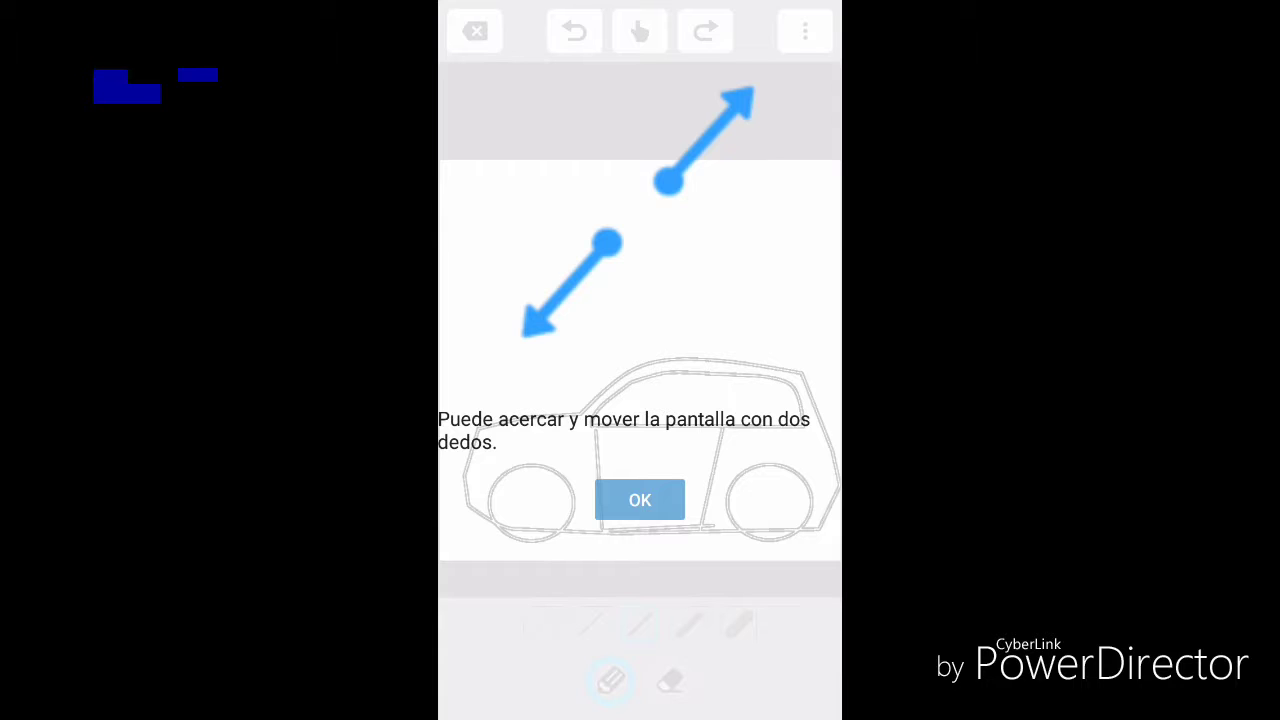
Save the car line art to Mis obras and reopen it in COLOREAR mode
{"action": "left_click", "coordinate": [640, 500]}
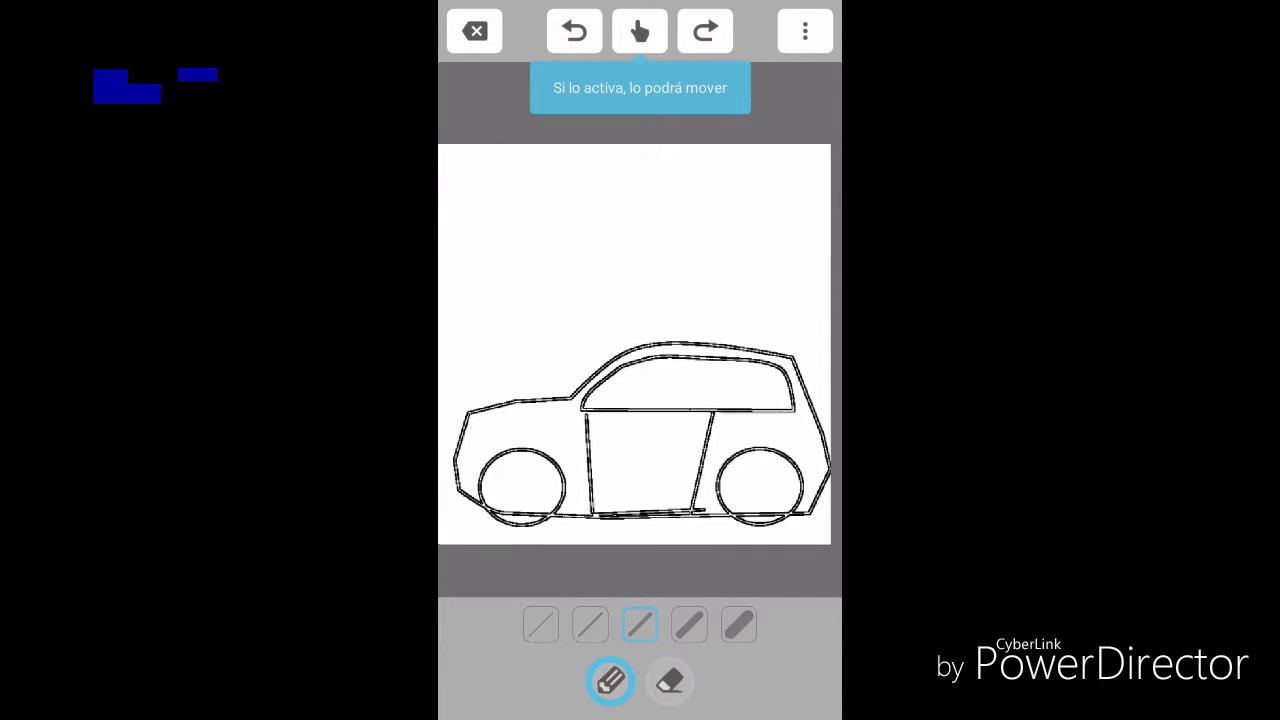
{"action": "scroll", "coordinate": [640, 400], "scroll_direction": "up", "scroll_amount": 3}
{"action": "scroll", "coordinate": [640, 400], "scroll_direction": "down", "scroll_amount": 3}
{"action": "scroll", "coordinate": [640, 400], "scroll_direction": "up", "scroll_amount": 3}
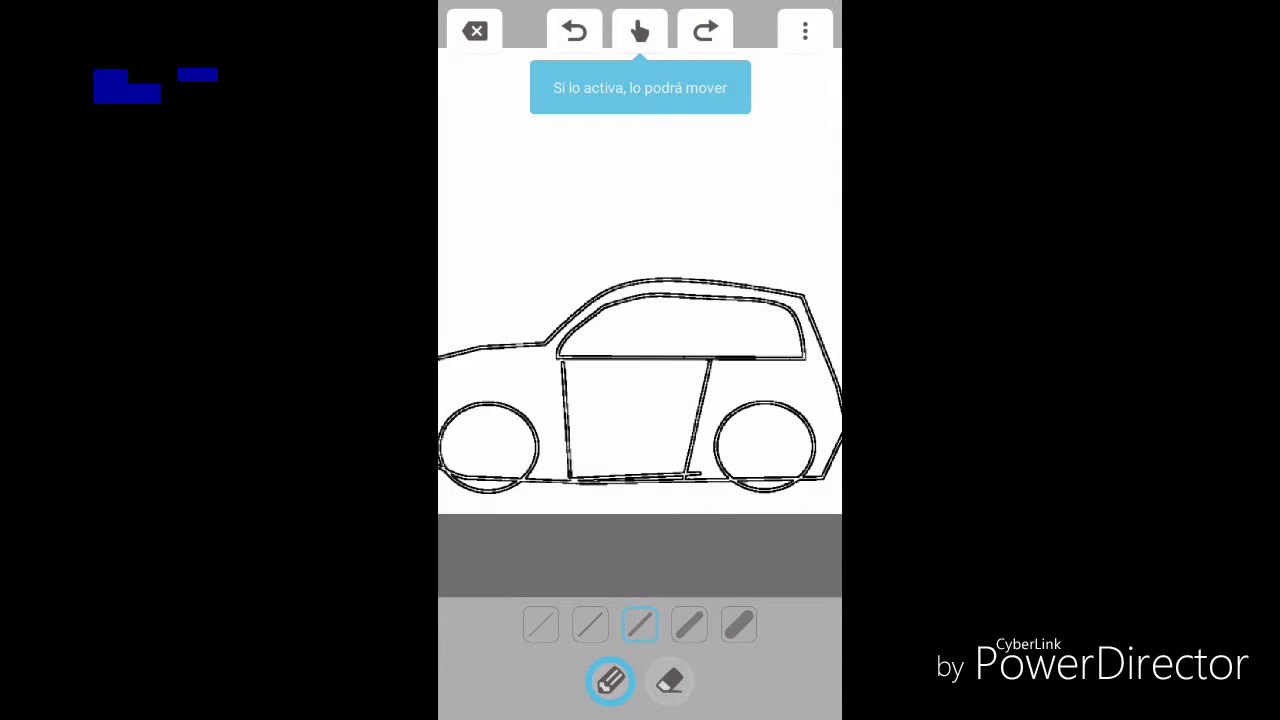
{"action": "scroll", "coordinate": [640, 400], "scroll_direction": "down", "scroll_amount": 1}
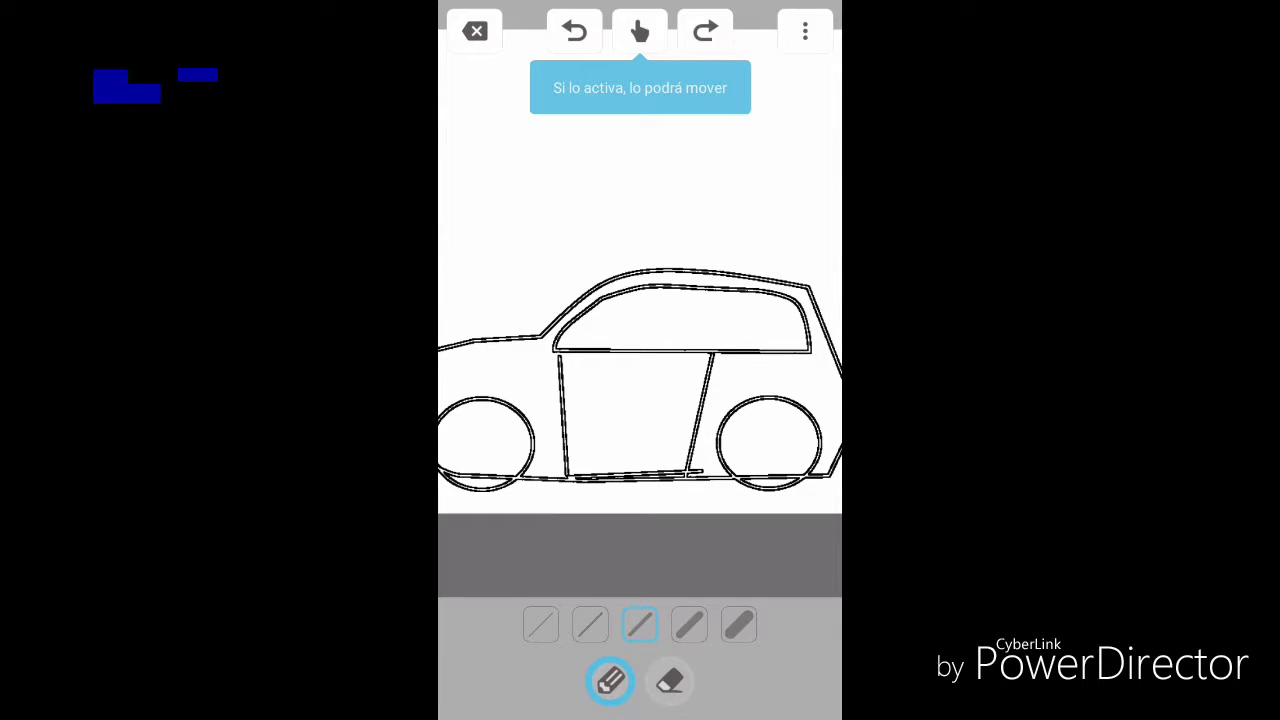
{"action": "left_click", "coordinate": [476, 31]}
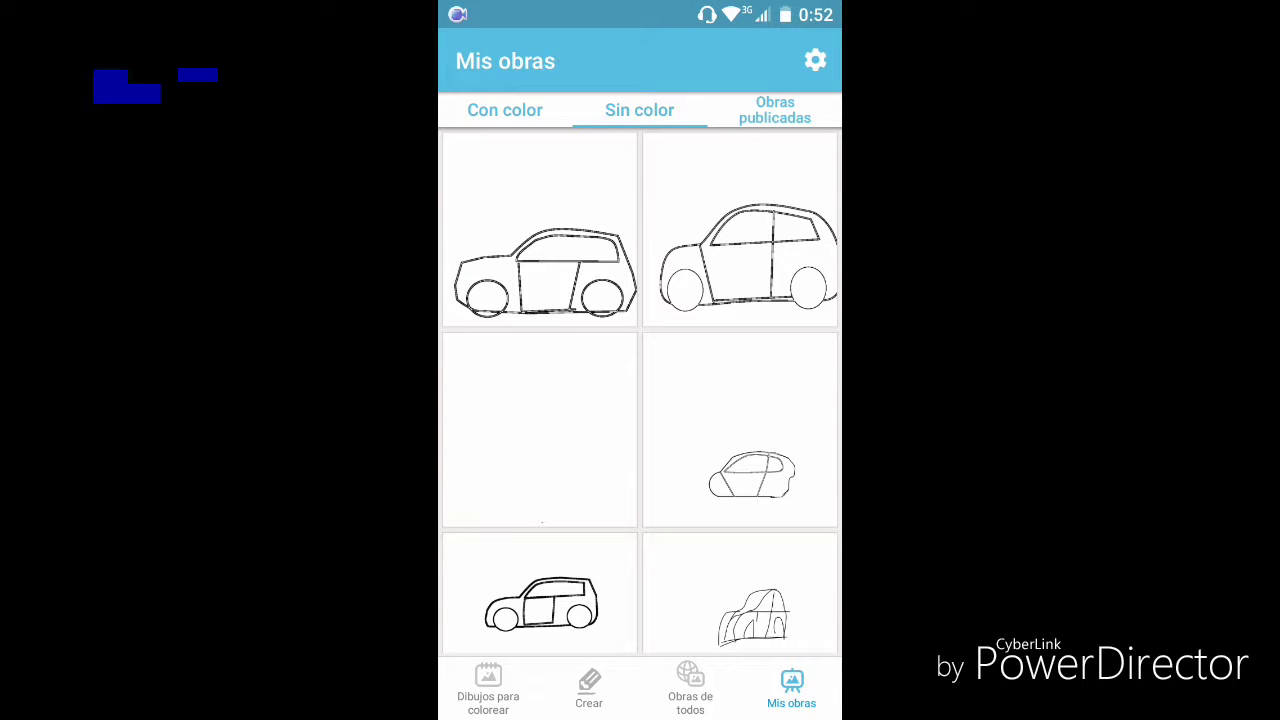
{"action": "left_click", "coordinate": [540, 230]}
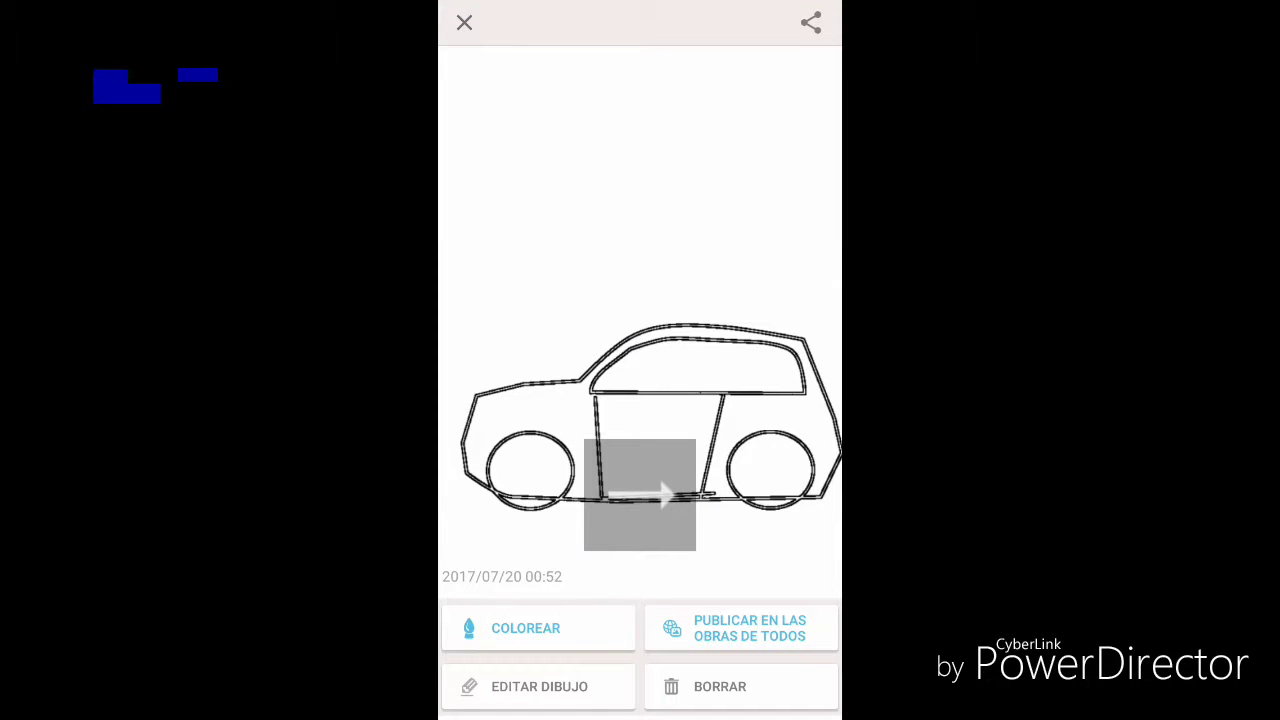
{"action": "left_click", "coordinate": [538, 628]}
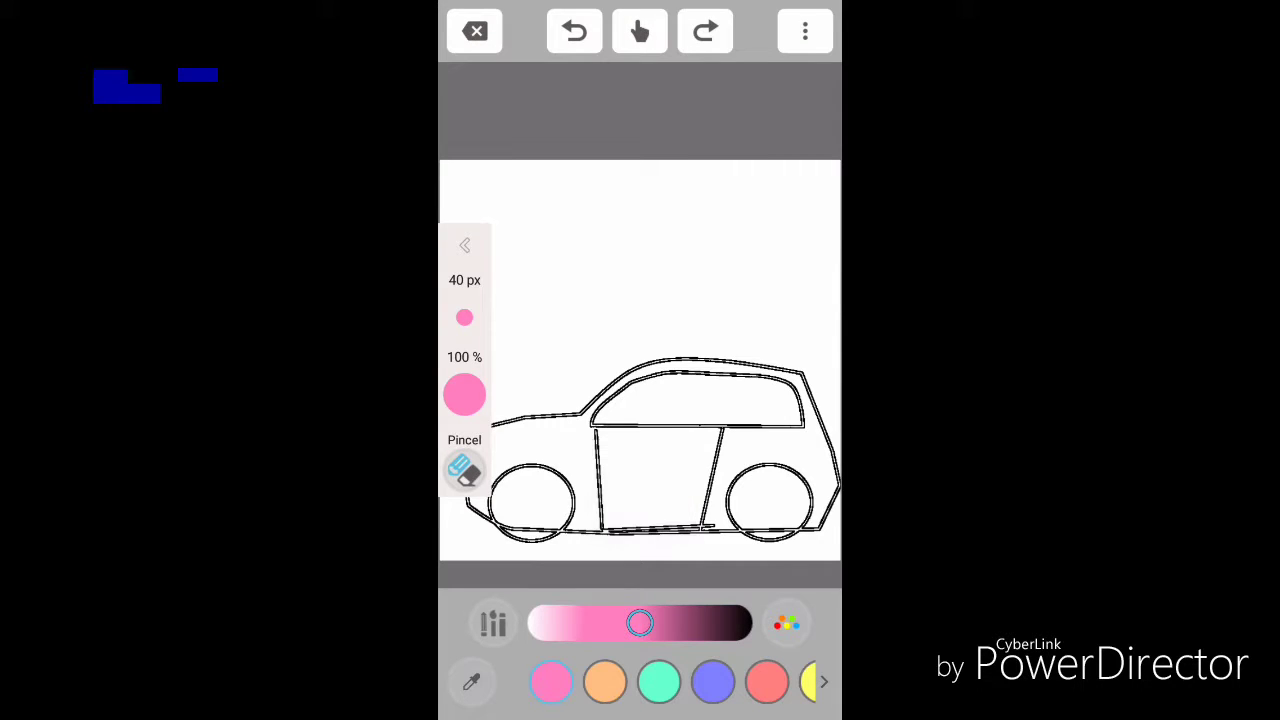
Choose dark teal blue as the brush colour from the colour swatches
{"action": "left_click_drag", "start_coordinate": [760, 681], "coordinate": [652, 681]}
{"action": "left_click", "coordinate": [786, 623]}
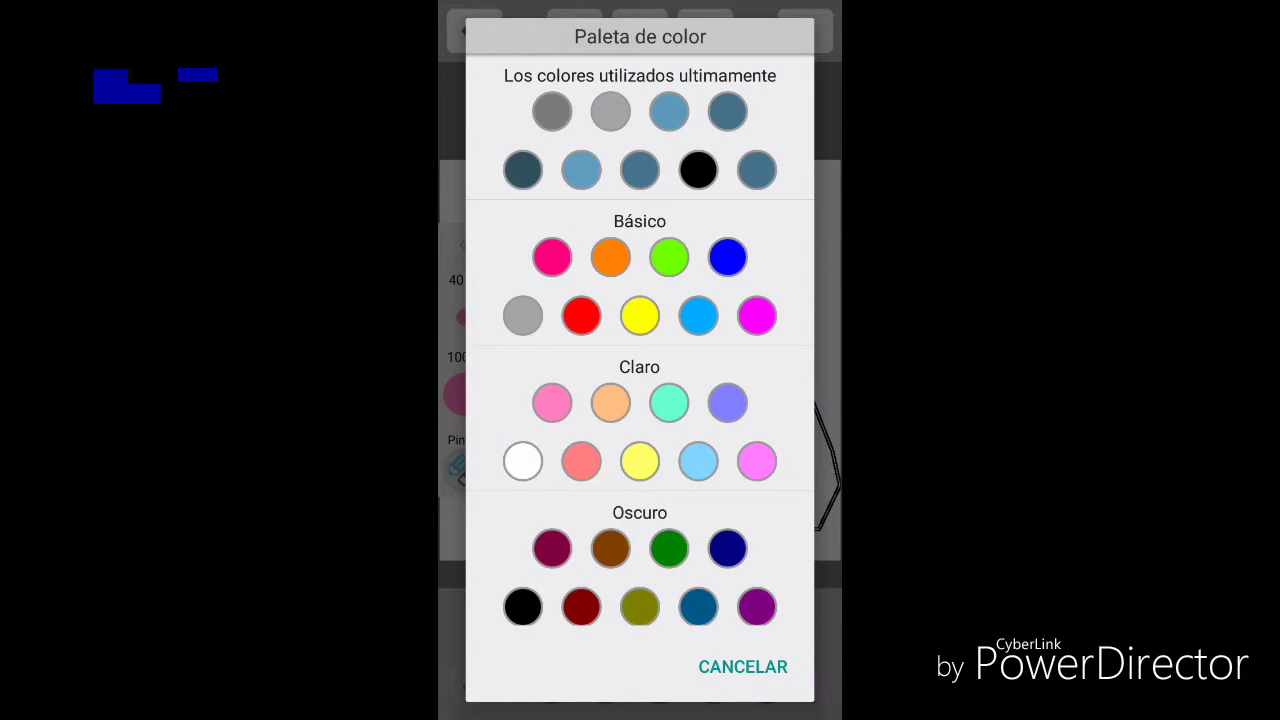
{"action": "left_click", "coordinate": [551, 548]}
{"action": "left_click_drag", "start_coordinate": [760, 681], "coordinate": [685, 681]}
{"action": "left_click", "coordinate": [734, 681]}
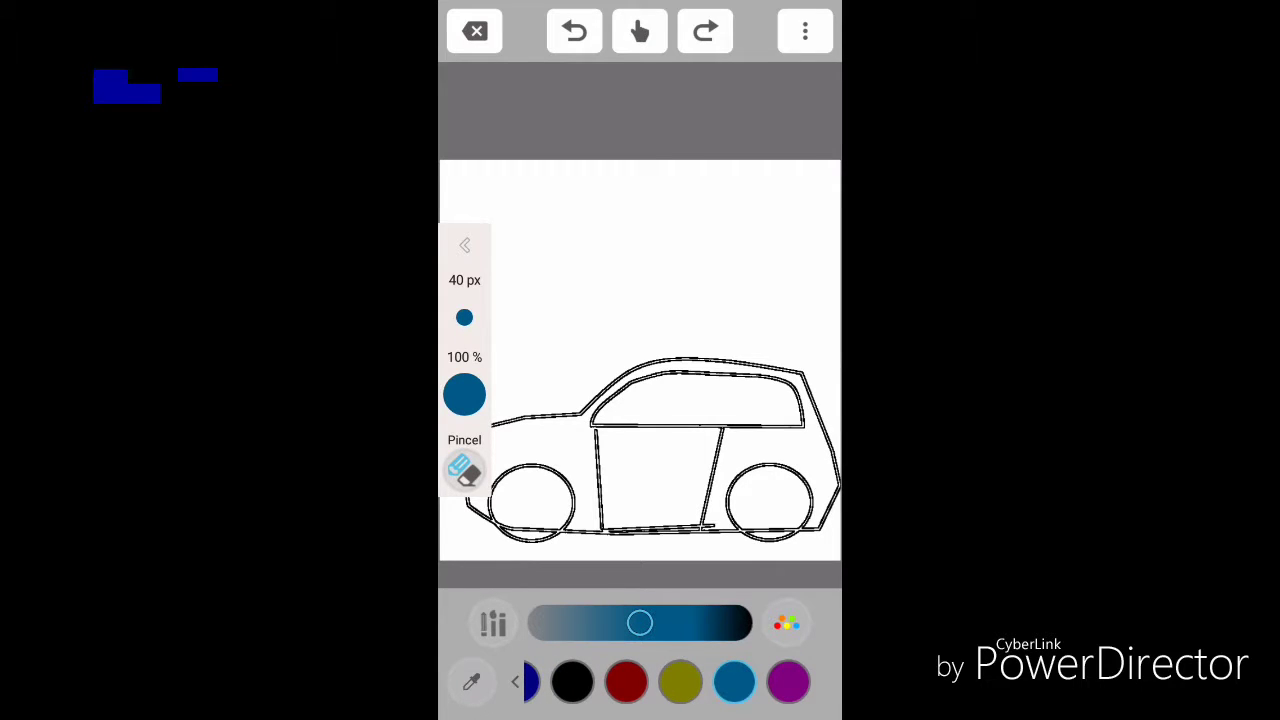
Zoom in on the front wheel and keep the Pincel brush in Automático stay-inside-lines mode
{"action": "left_click", "coordinate": [640, 31]}
{"action": "mouse_move", "coordinate": [640, 420]}
{"action": "left_mouse_down"}
{"action": "mouse_move", "coordinate": [643, 336]}
{"action": "mouse_move", "coordinate": [685, 400]}
{"action": "mouse_move", "coordinate": [555, 412]}
{"action": "left_mouse_up"}
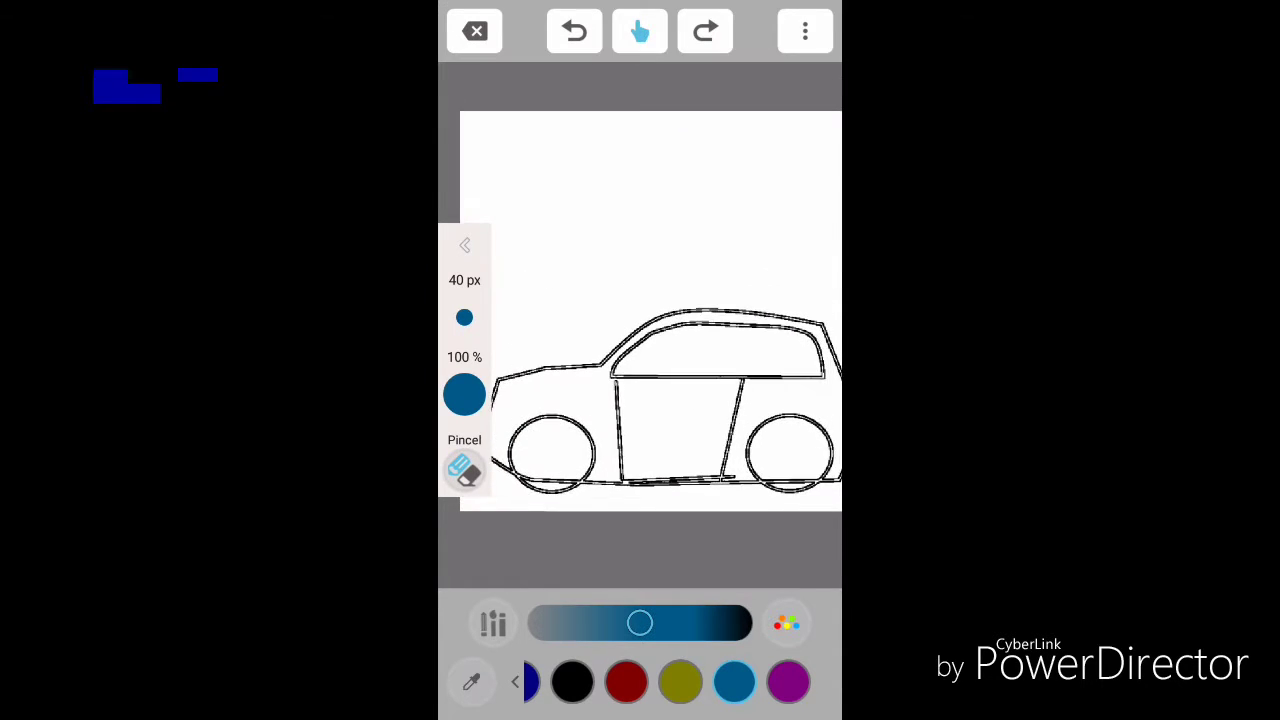
{"action": "mouse_move", "coordinate": [666, 340]}
{"action": "left_mouse_down"}
{"action": "mouse_move", "coordinate": [684, 350]}
{"action": "mouse_move", "coordinate": [662, 378]}
{"action": "left_mouse_up"}
{"action": "scroll", "coordinate": [650, 380], "scroll_direction": "up", "scroll_amount": 2}
{"action": "scroll", "coordinate": [650, 380], "scroll_direction": "up", "scroll_amount": 2}
{"action": "scroll", "coordinate": [650, 380], "scroll_direction": "up", "scroll_amount": 2}
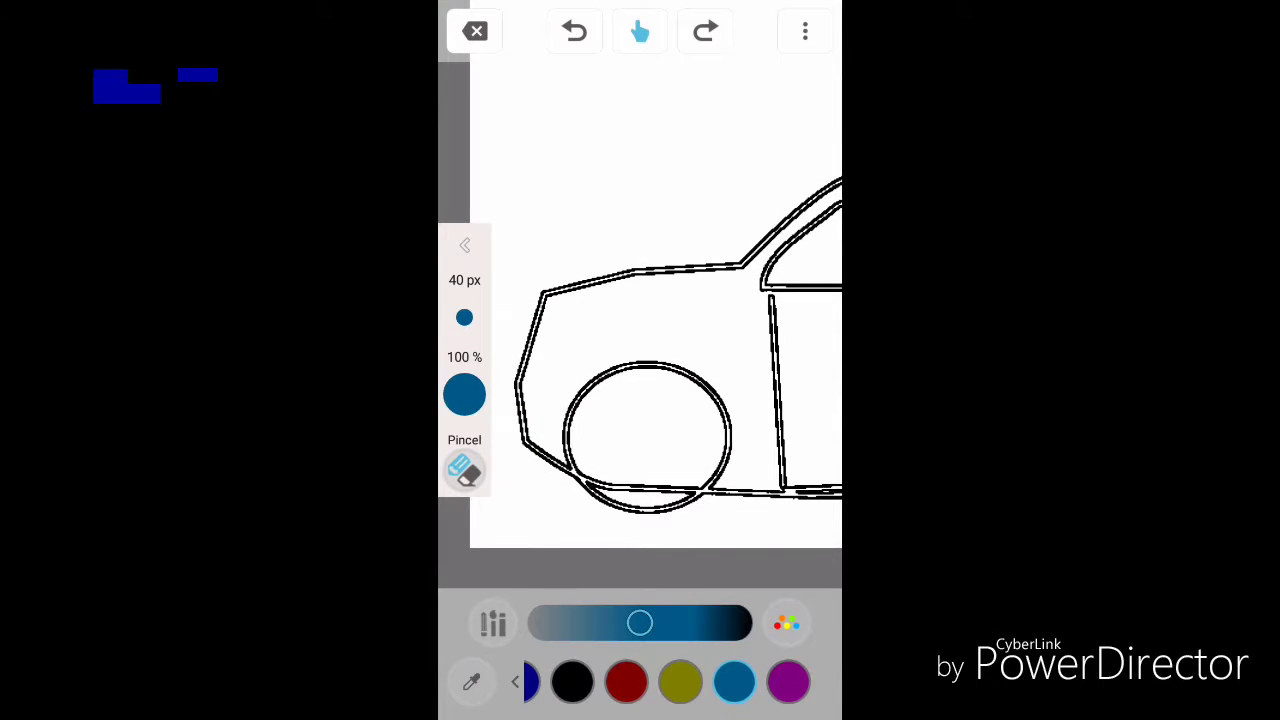
{"action": "left_click", "coordinate": [493, 622]}
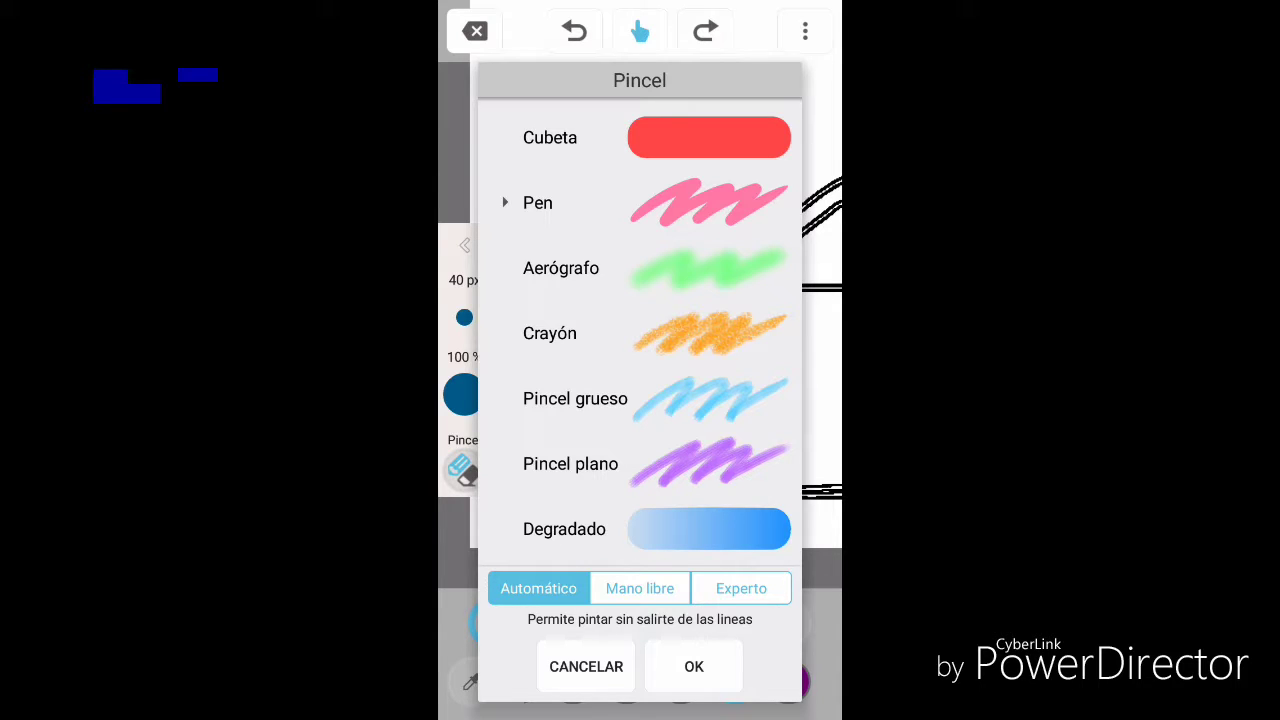
{"action": "left_click", "coordinate": [640, 588]}
{"action": "left_click", "coordinate": [741, 588]}
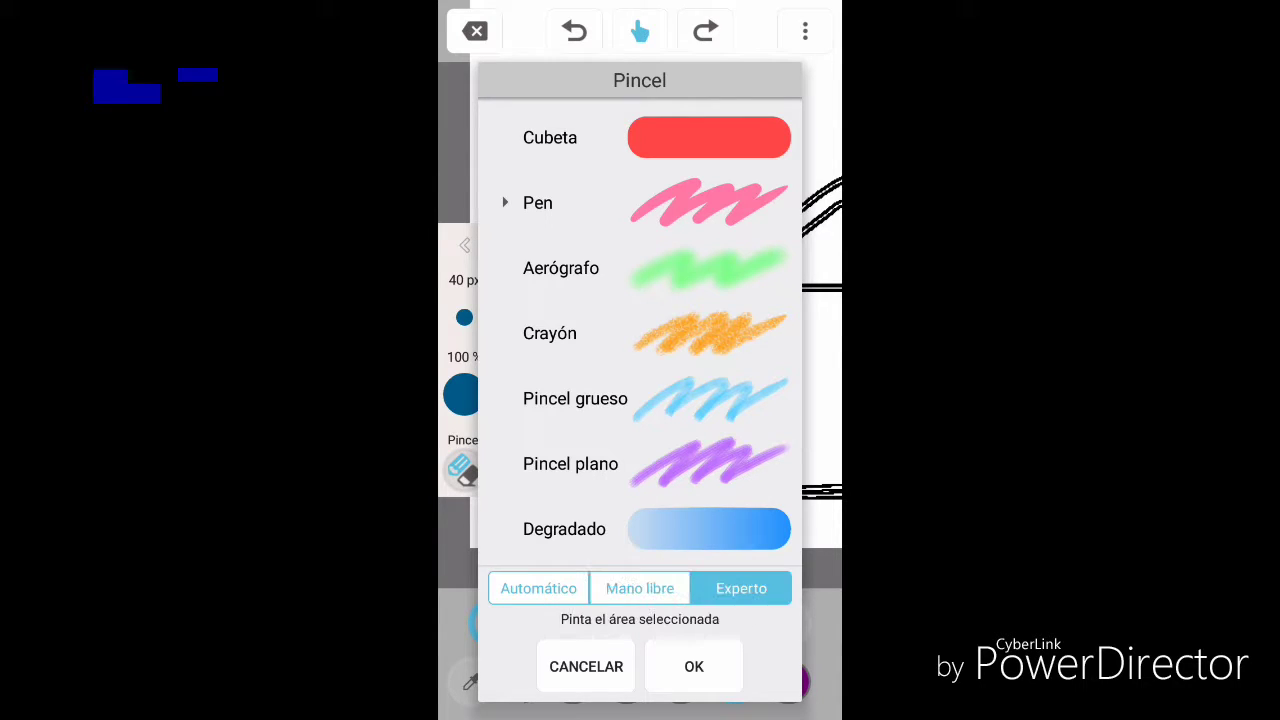
{"action": "left_click", "coordinate": [538, 588]}
{"action": "left_click", "coordinate": [694, 666]}
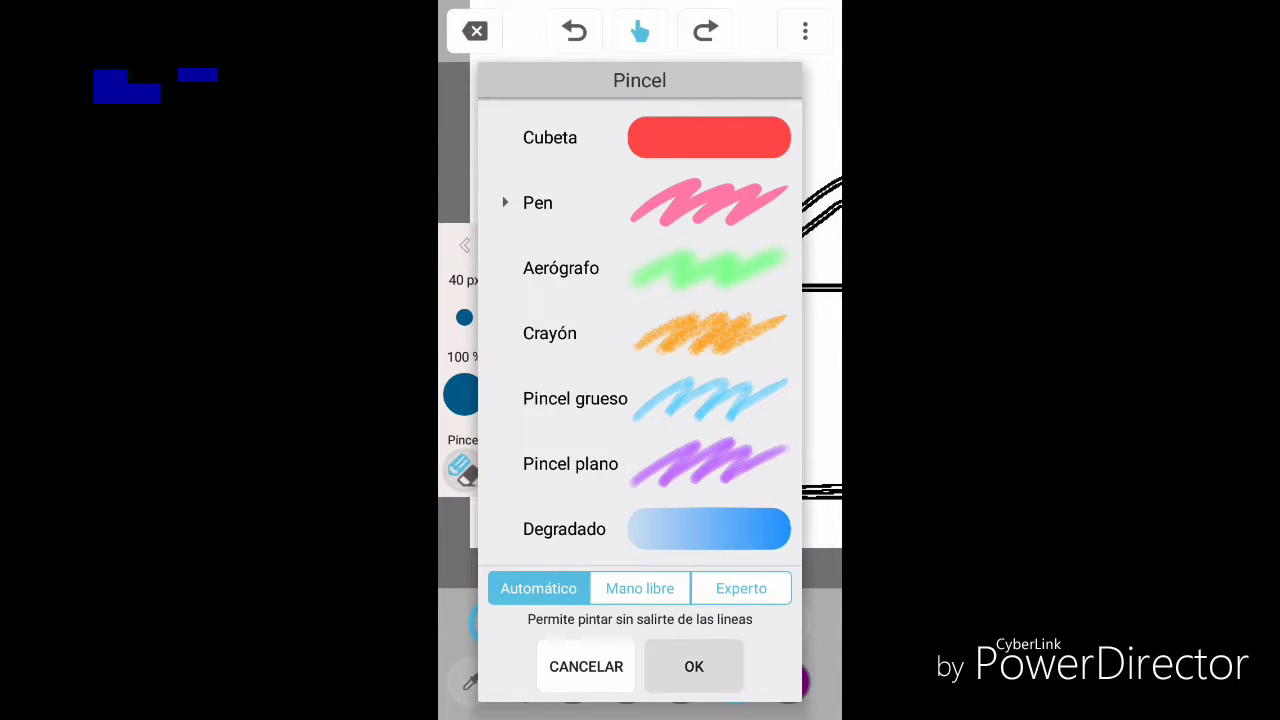
Paint the hood blue, enlarging the brush for thick filling strokes
{"action": "mouse_move", "coordinate": [668, 328]}
{"action": "left_mouse_down"}
{"action": "mouse_move", "coordinate": [652, 334]}
{"action": "mouse_move", "coordinate": [688, 344]}
{"action": "left_mouse_up"}
{"action": "left_click_drag", "start_coordinate": [598, 324], "coordinate": [668, 326]}
{"action": "mouse_move", "coordinate": [545, 335]}
{"action": "left_mouse_down"}
{"action": "mouse_move", "coordinate": [690, 292]}
{"action": "mouse_move", "coordinate": [702, 312]}
{"action": "mouse_move", "coordinate": [532, 355]}
{"action": "left_mouse_up"}
{"action": "left_click_drag", "start_coordinate": [464, 317], "coordinate": [464, 260]}
{"action": "left_click_drag", "start_coordinate": [670, 320], "coordinate": [730, 320]}
{"action": "left_click_drag", "start_coordinate": [560, 300], "coordinate": [745, 285]}
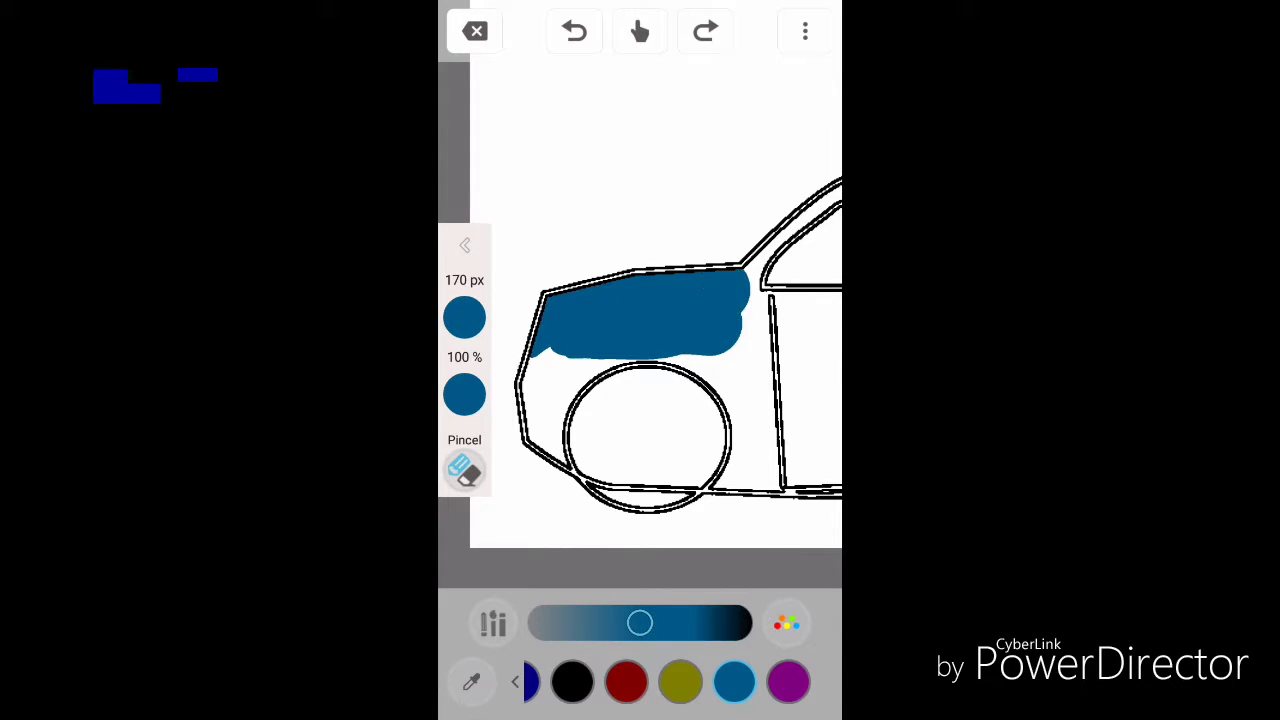
Paint the front fender, doors and roof blue
{"action": "mouse_move", "coordinate": [630, 365]}
{"action": "left_mouse_down"}
{"action": "mouse_move", "coordinate": [540, 410]}
{"action": "mouse_move", "coordinate": [540, 435]}
{"action": "mouse_move", "coordinate": [565, 462]}
{"action": "left_mouse_up"}
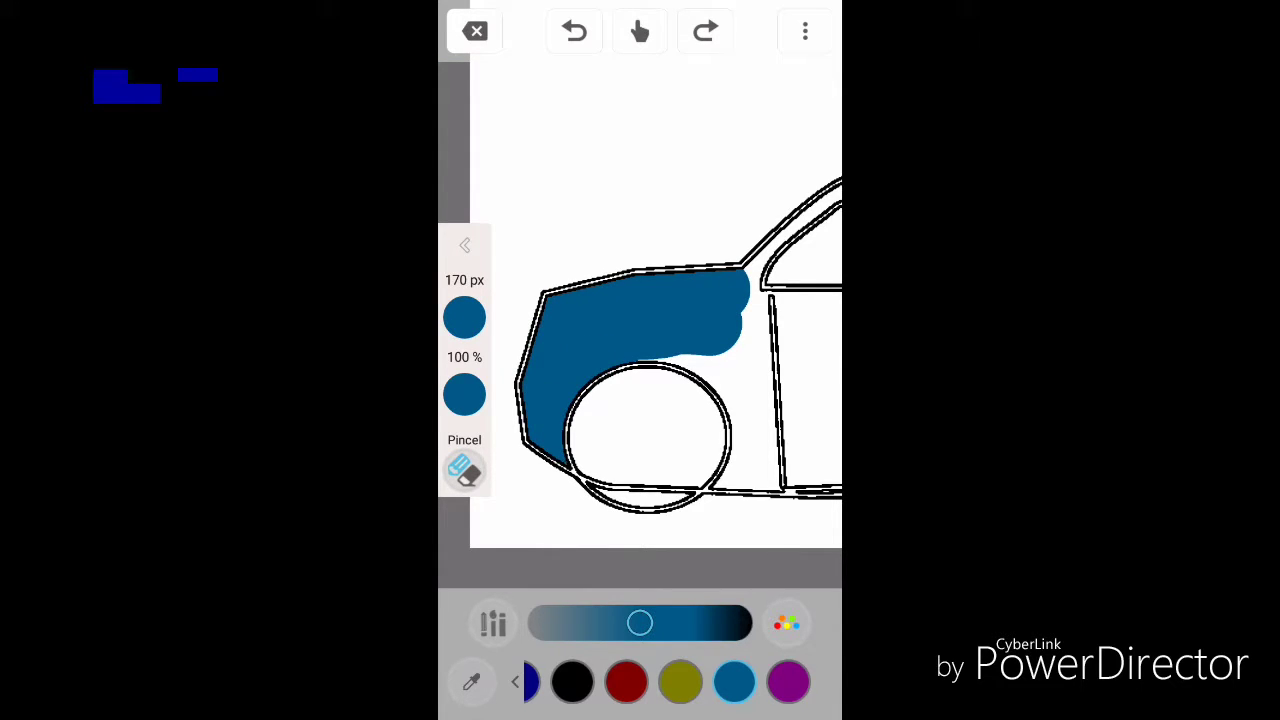
{"action": "mouse_move", "coordinate": [735, 312]}
{"action": "left_mouse_down"}
{"action": "mouse_move", "coordinate": [740, 345]}
{"action": "mouse_move", "coordinate": [720, 360]}
{"action": "mouse_move", "coordinate": [745, 388]}
{"action": "mouse_move", "coordinate": [765, 365]}
{"action": "mouse_move", "coordinate": [750, 478]}
{"action": "left_mouse_up"}
{"action": "left_click_drag", "start_coordinate": [788, 345], "coordinate": [788, 392]}
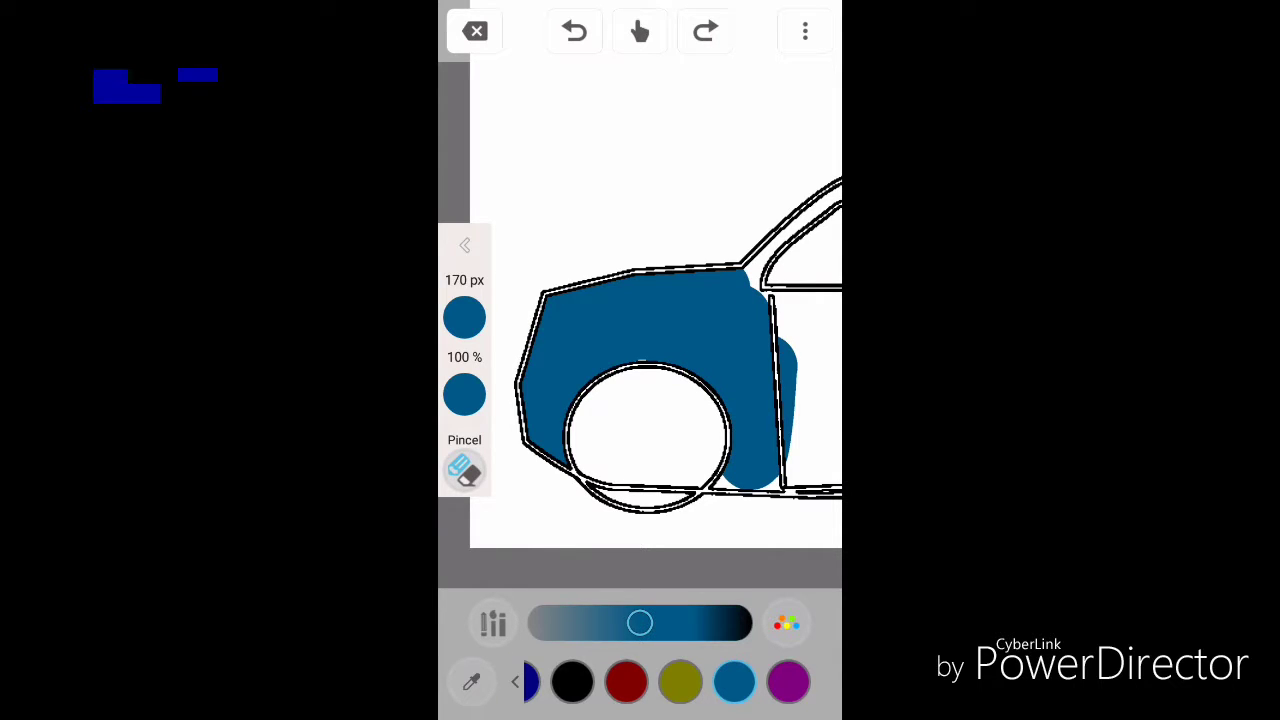
{"action": "left_click_drag", "start_coordinate": [715, 480], "coordinate": [738, 486]}
{"action": "left_click_drag", "start_coordinate": [792, 440], "coordinate": [770, 484]}
{"action": "mouse_move", "coordinate": [700, 350]}
{"action": "left_mouse_down"}
{"action": "mouse_move", "coordinate": [615, 345]}
{"action": "mouse_move", "coordinate": [730, 338]}
{"action": "left_mouse_up"}
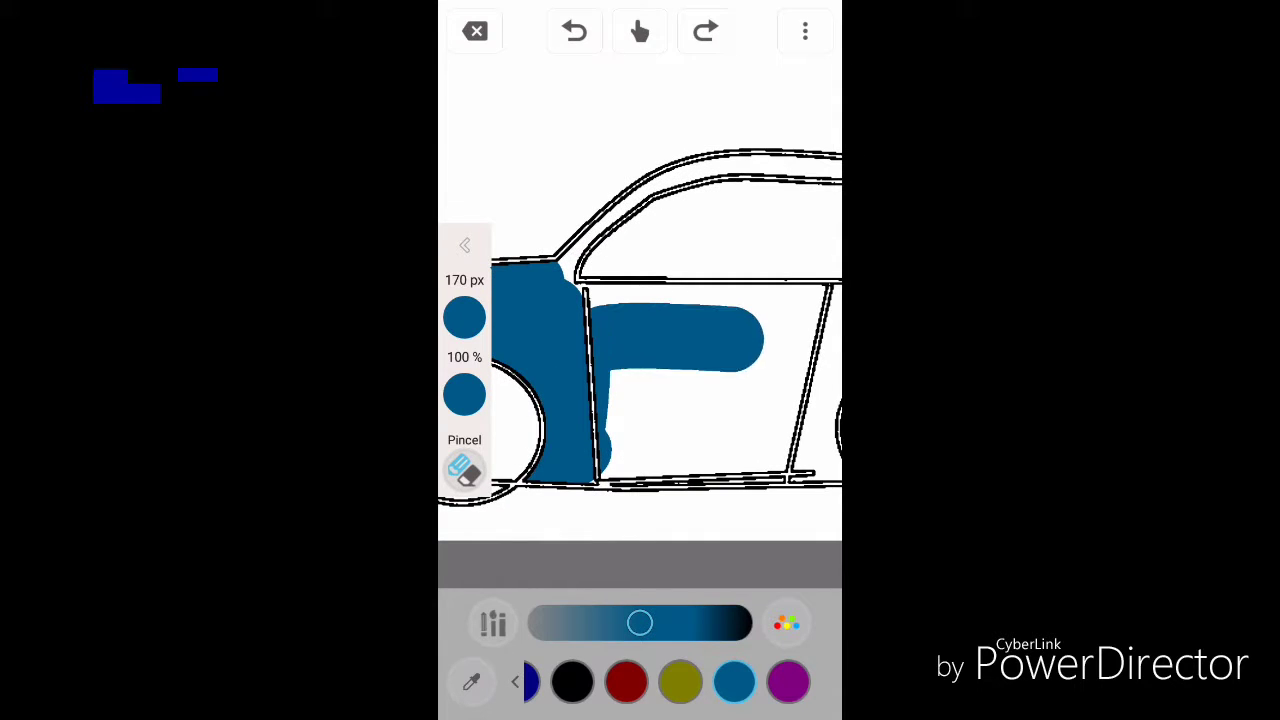
{"action": "mouse_move", "coordinate": [620, 355]}
{"action": "left_mouse_down"}
{"action": "mouse_move", "coordinate": [785, 350]}
{"action": "mouse_move", "coordinate": [700, 300]}
{"action": "mouse_move", "coordinate": [610, 300]}
{"action": "left_mouse_up"}
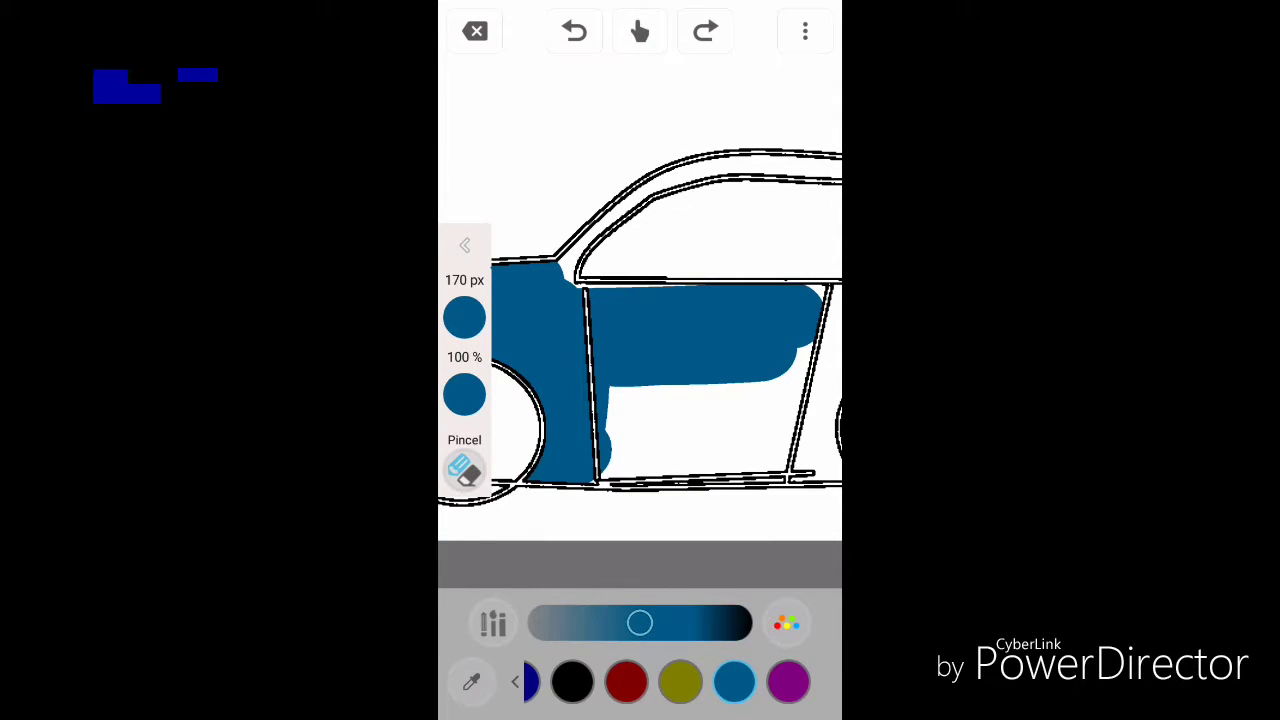
{"action": "mouse_move", "coordinate": [756, 386]}
{"action": "left_mouse_down"}
{"action": "mouse_move", "coordinate": [610, 420]}
{"action": "mouse_move", "coordinate": [620, 455]}
{"action": "mouse_move", "coordinate": [800, 476]}
{"action": "mouse_move", "coordinate": [830, 330]}
{"action": "mouse_move", "coordinate": [815, 290]}
{"action": "left_mouse_up"}
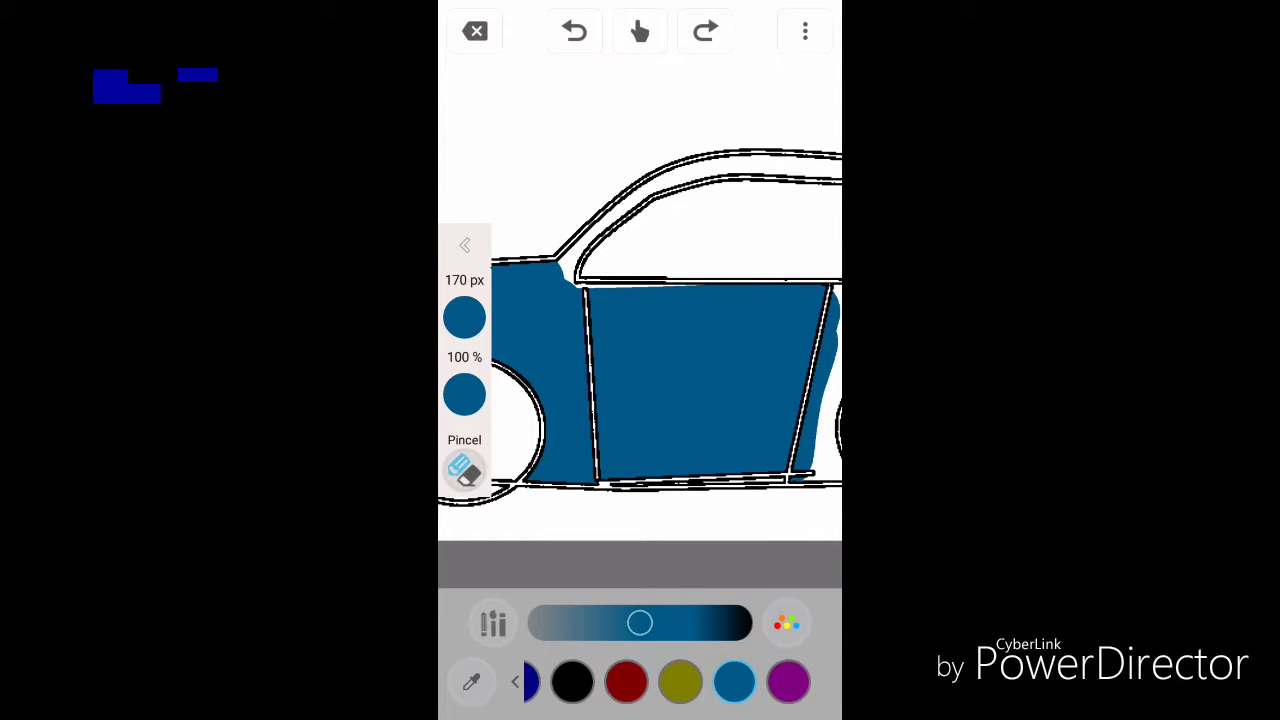
{"action": "left_click_drag", "start_coordinate": [510, 210], "coordinate": [820, 195]}
Add darker blue shading across the lower body near both wheels
{"action": "left_click_drag", "start_coordinate": [640, 623], "coordinate": [699, 623]}
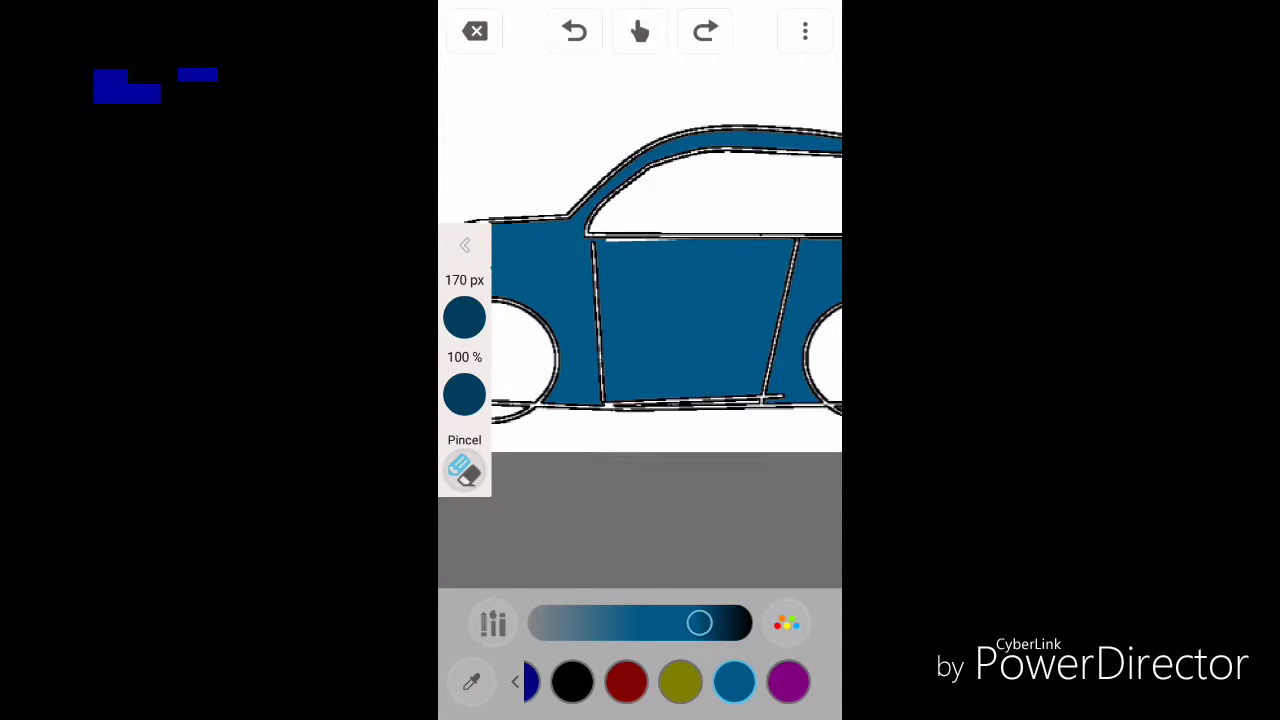
{"action": "left_click_drag", "start_coordinate": [600, 330], "coordinate": [770, 340]}
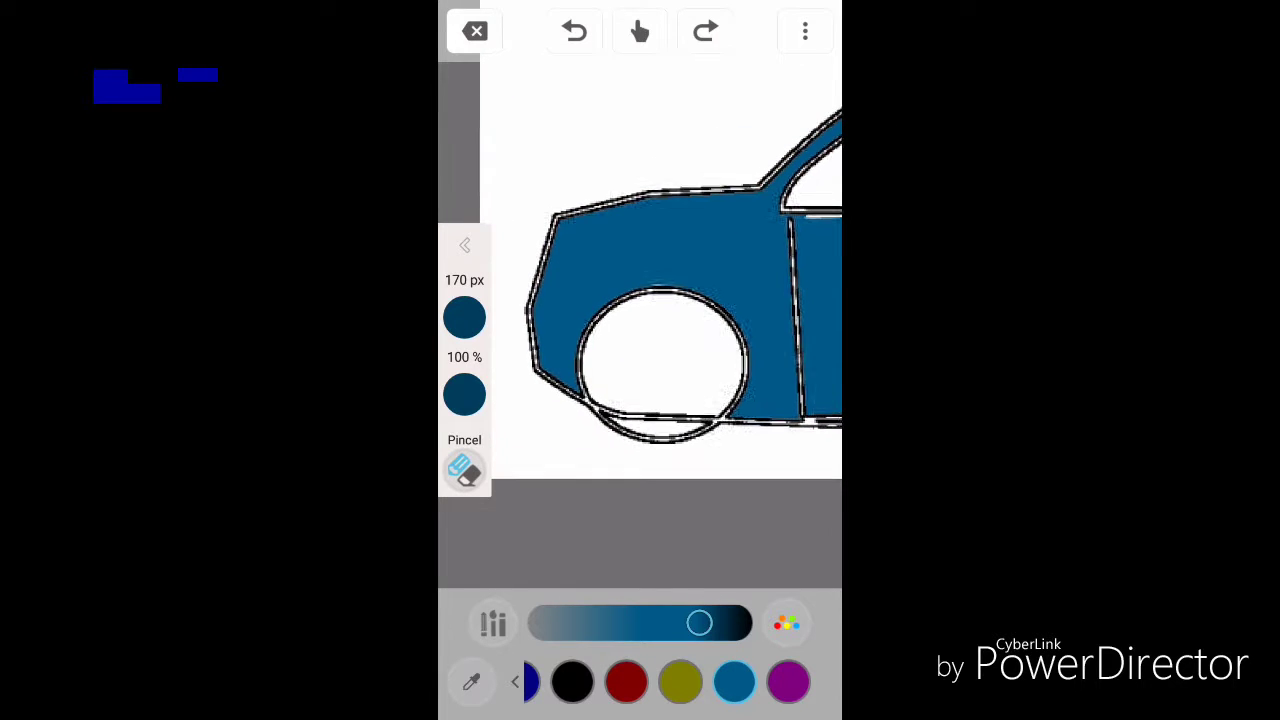
{"action": "mouse_move", "coordinate": [600, 300]}
{"action": "left_mouse_down"}
{"action": "mouse_move", "coordinate": [535, 328]}
{"action": "mouse_move", "coordinate": [545, 300]}
{"action": "mouse_move", "coordinate": [635, 280]}
{"action": "mouse_move", "coordinate": [790, 290]}
{"action": "mouse_move", "coordinate": [838, 330]}
{"action": "left_mouse_up"}
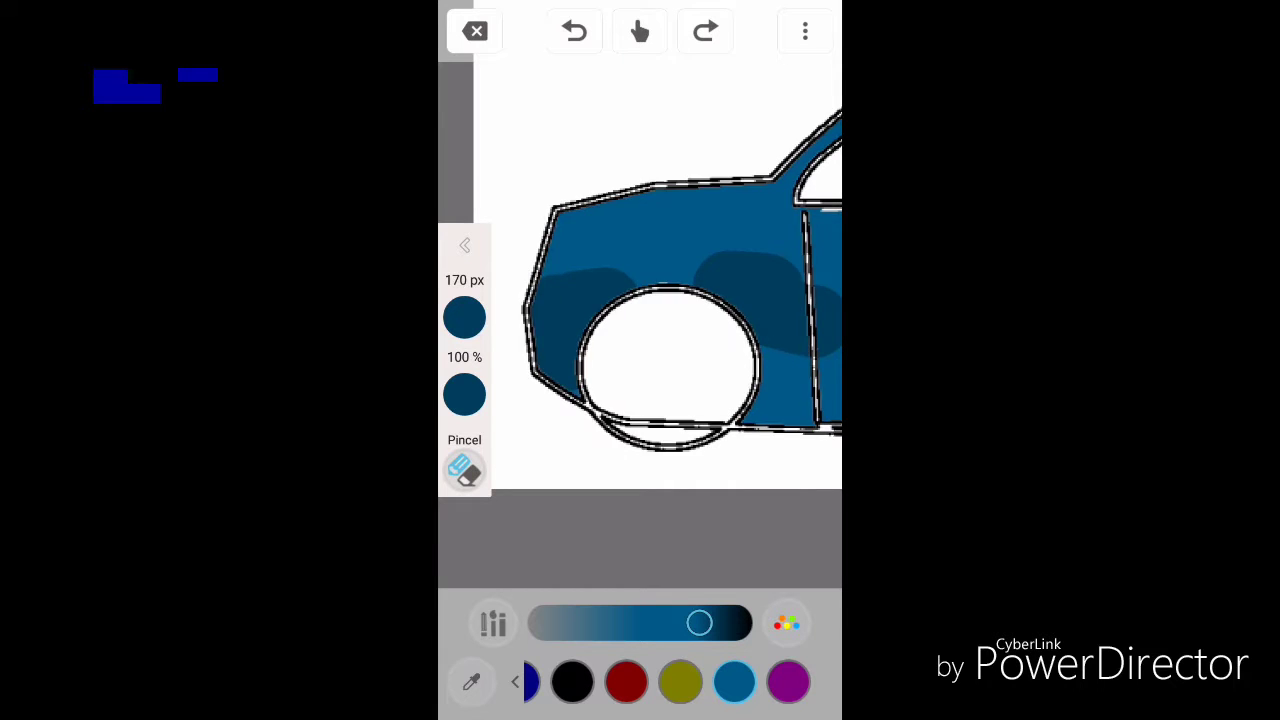
{"action": "mouse_move", "coordinate": [700, 330]}
{"action": "left_mouse_down"}
{"action": "mouse_move", "coordinate": [560, 340]}
{"action": "mouse_move", "coordinate": [790, 305]}
{"action": "left_mouse_up"}
{"action": "mouse_move", "coordinate": [690, 362]}
{"action": "left_mouse_down"}
{"action": "mouse_move", "coordinate": [815, 305]}
{"action": "mouse_move", "coordinate": [825, 350]}
{"action": "mouse_move", "coordinate": [610, 390]}
{"action": "mouse_move", "coordinate": [780, 420]}
{"action": "left_mouse_up"}
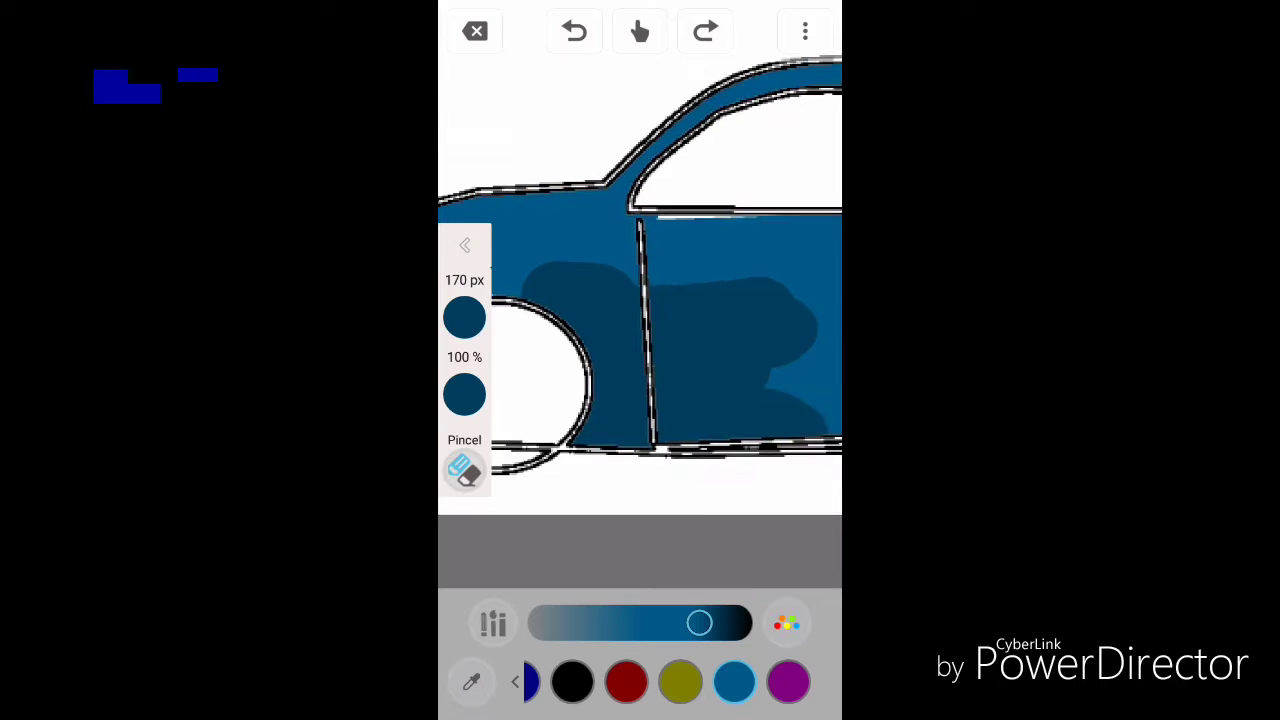
{"action": "left_click_drag", "start_coordinate": [750, 300], "coordinate": [450, 300]}
{"action": "mouse_move", "coordinate": [690, 320]}
{"action": "left_mouse_down"}
{"action": "mouse_move", "coordinate": [785, 385]}
{"action": "mouse_move", "coordinate": [735, 415]}
{"action": "mouse_move", "coordinate": [740, 450]}
{"action": "mouse_move", "coordinate": [722, 472]}
{"action": "left_mouse_up"}
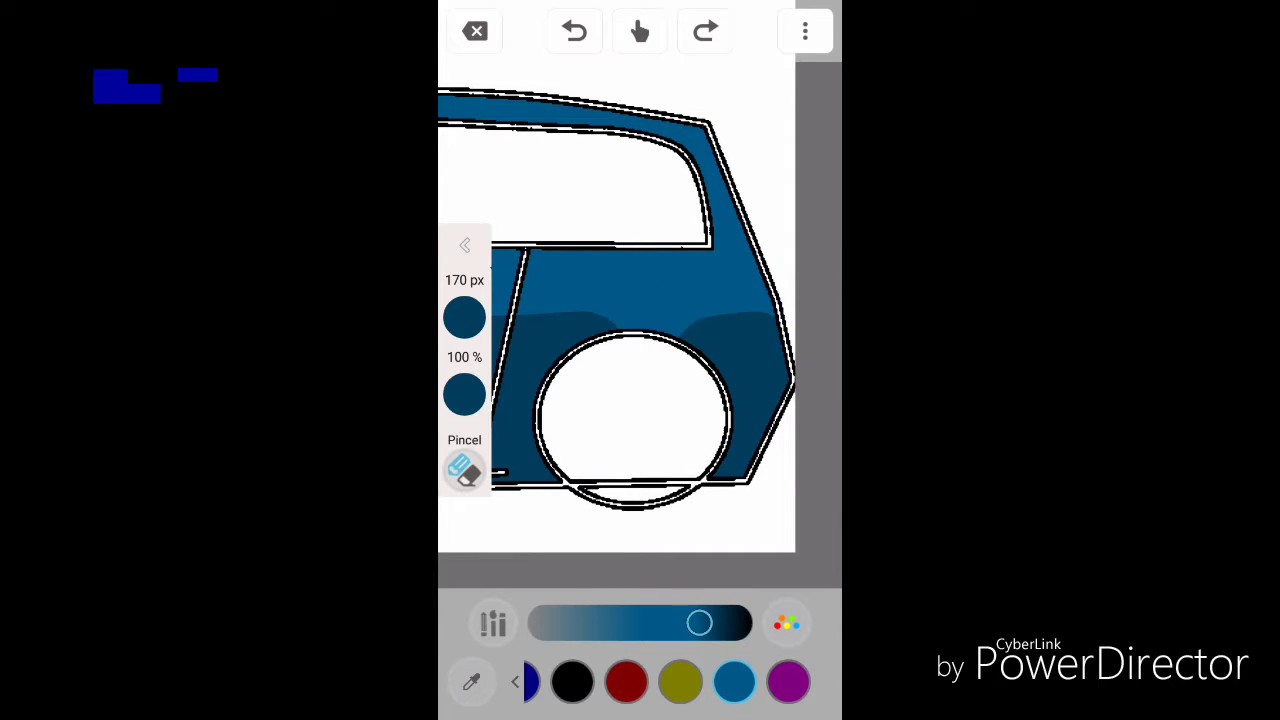
{"action": "scroll", "coordinate": [640, 300], "scroll_direction": "down", "scroll_amount": 5}
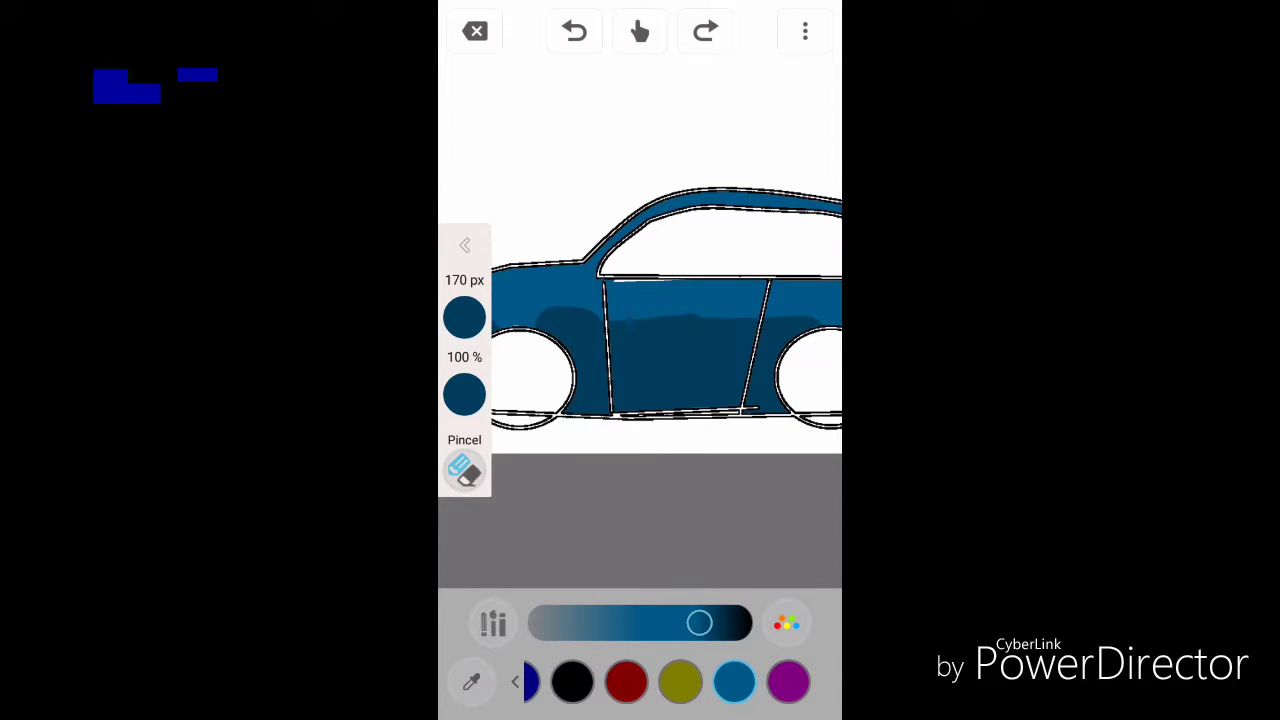
{"action": "scroll", "coordinate": [640, 320], "scroll_direction": "up", "scroll_amount": 2}
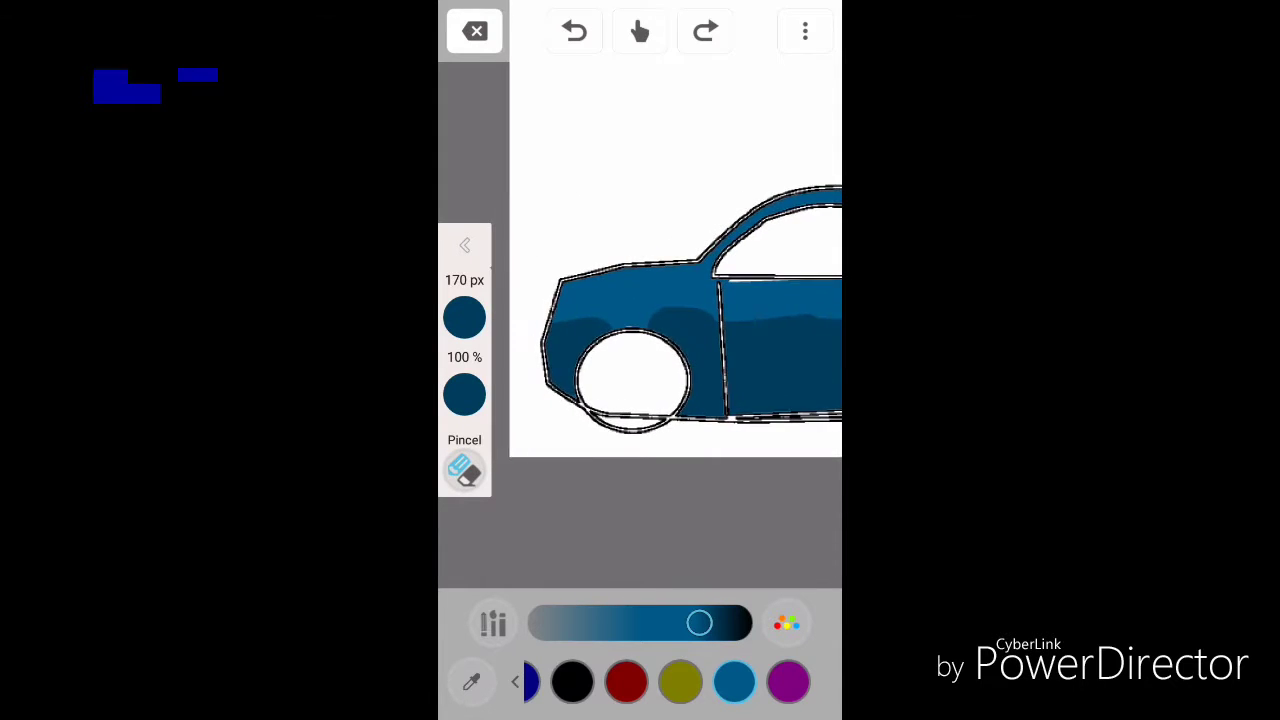
{"action": "scroll", "coordinate": [640, 320], "scroll_direction": "down", "scroll_amount": 2}
Switch to black and paint the car windows, including the rear window, black
{"action": "left_click", "coordinate": [572, 681]}
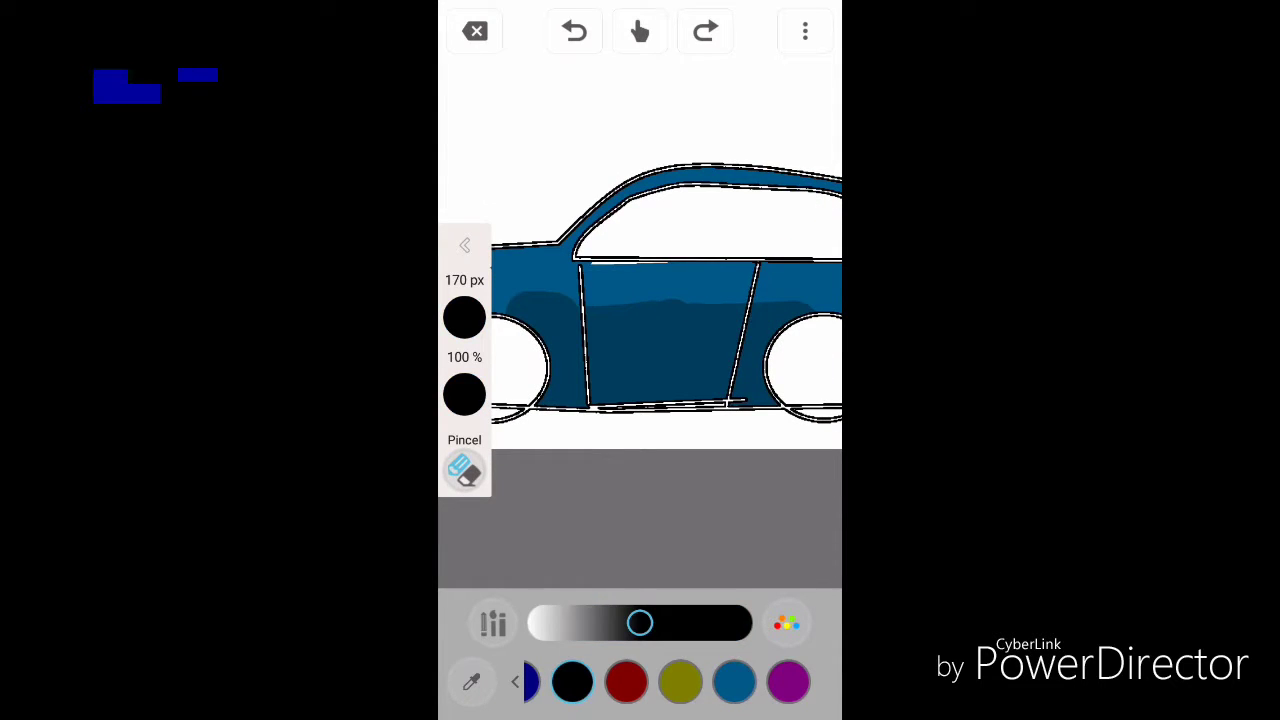
{"action": "left_click_drag", "start_coordinate": [655, 228], "coordinate": [735, 228]}
{"action": "scroll", "coordinate": [640, 300], "scroll_direction": "up", "scroll_amount": 3}
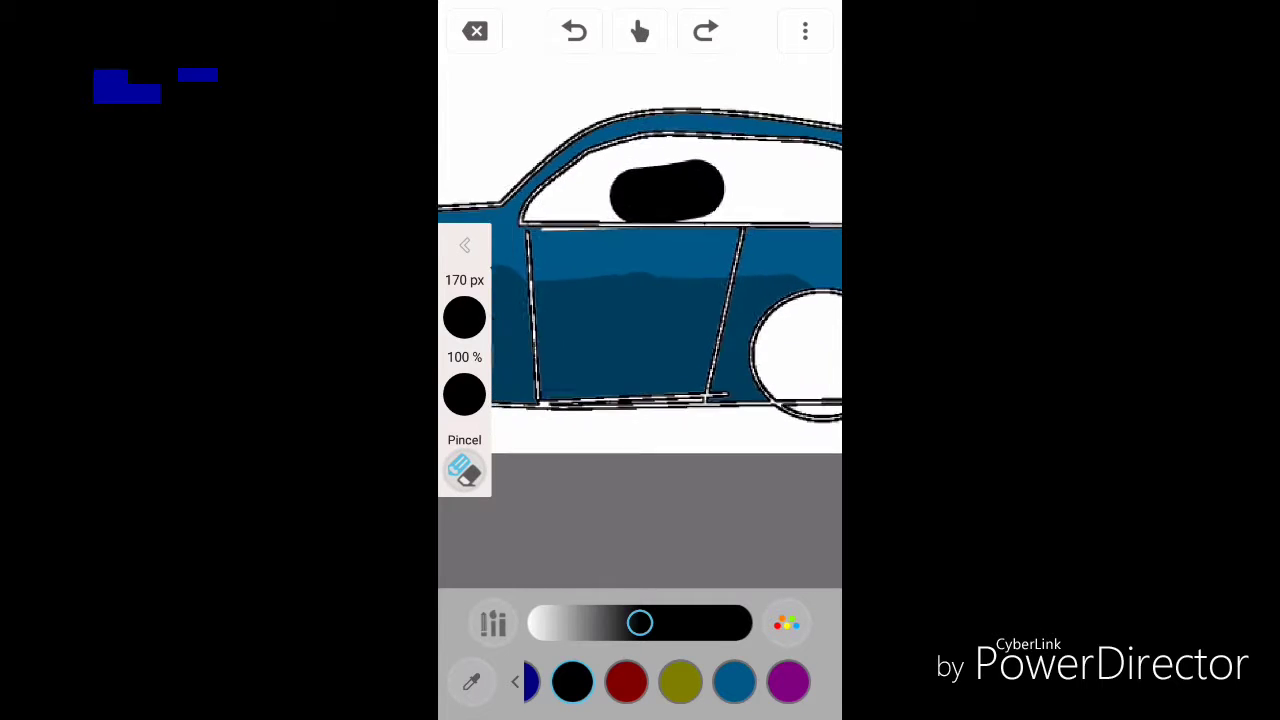
{"action": "left_click_drag", "start_coordinate": [680, 150], "coordinate": [770, 150]}
{"action": "left_click_drag", "start_coordinate": [520, 170], "coordinate": [760, 195]}
{"action": "left_click_drag", "start_coordinate": [480, 200], "coordinate": [740, 215]}
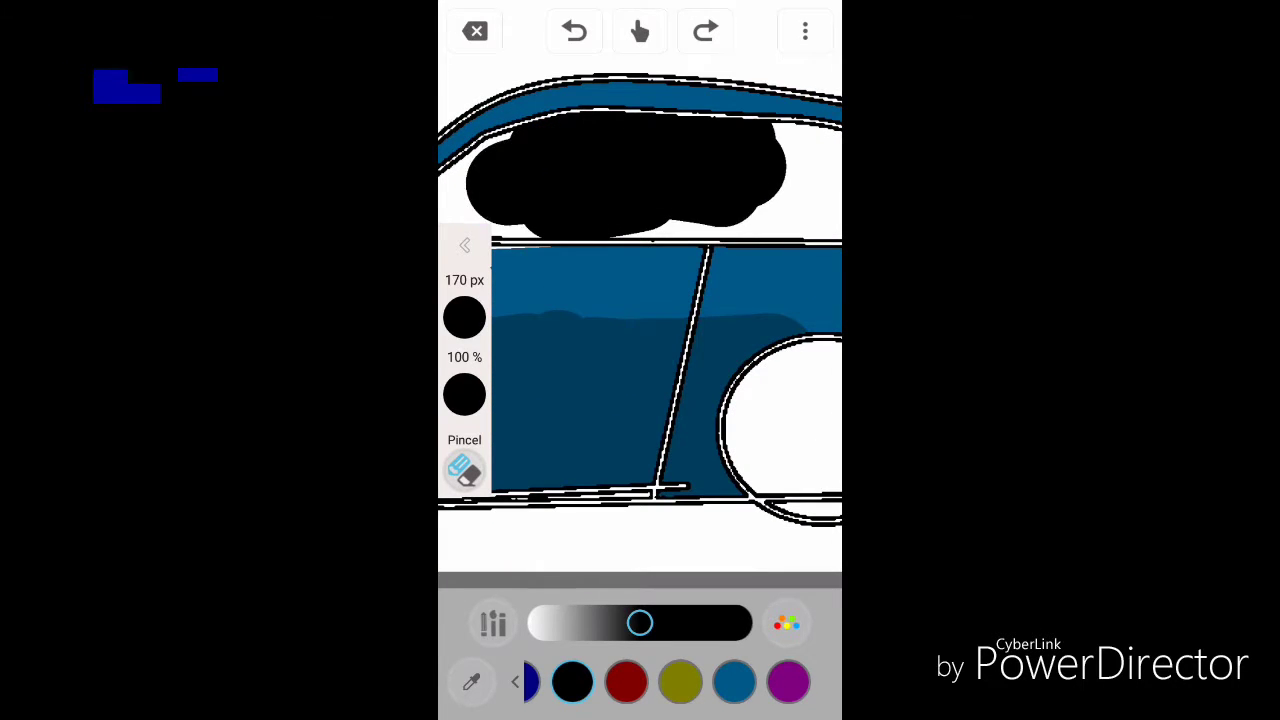
{"action": "scroll", "coordinate": [640, 300], "scroll_direction": "up", "scroll_amount": 3}
{"action": "scroll", "coordinate": [640, 400], "scroll_direction": "right", "scroll_amount": 2}
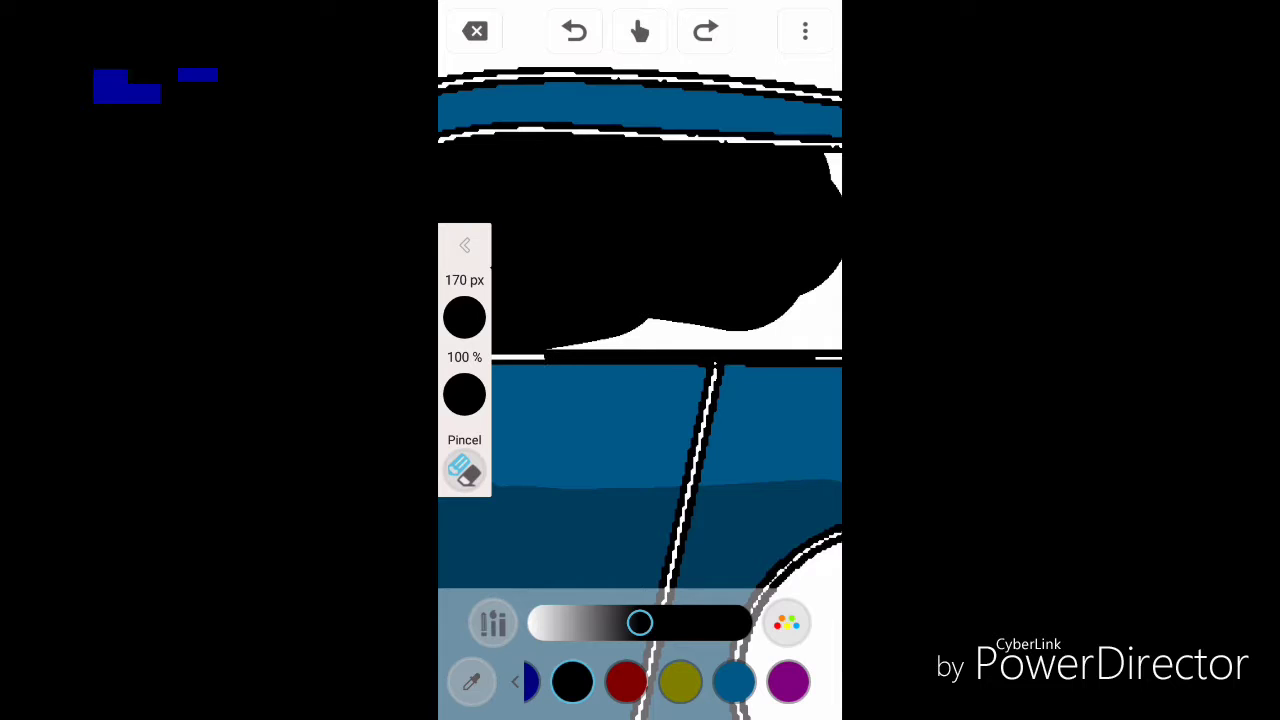
{"action": "scroll", "coordinate": [640, 360], "scroll_direction": "down", "scroll_amount": 5}
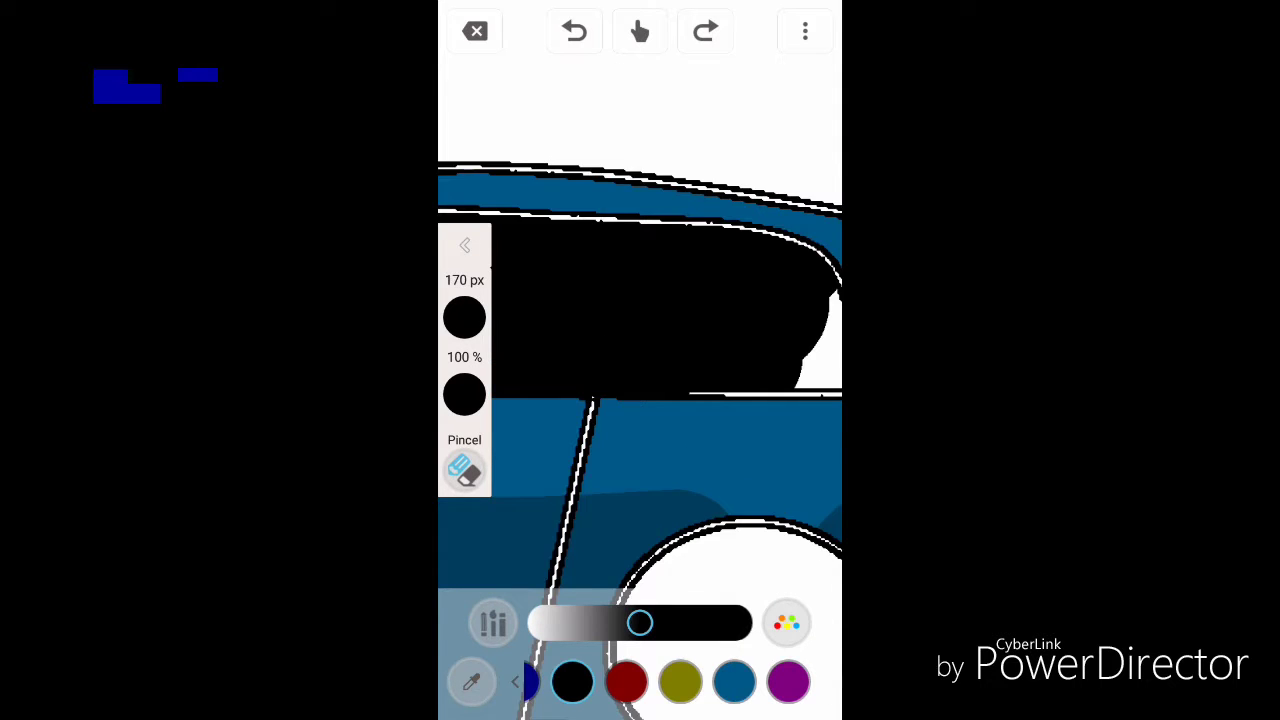
{"action": "left_click_drag", "start_coordinate": [700, 350], "coordinate": [620, 385]}
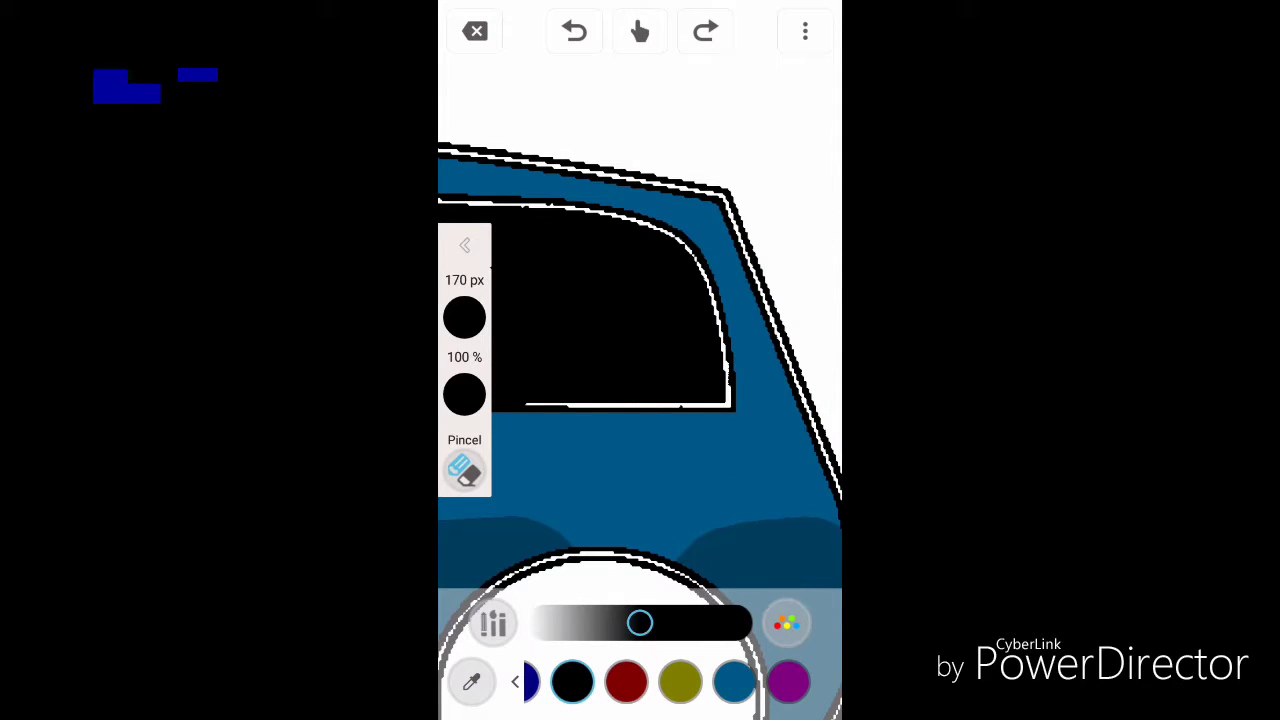
{"action": "scroll", "coordinate": [640, 400], "scroll_direction": "down", "scroll_amount": 2}
{"action": "scroll", "coordinate": [640, 400], "scroll_direction": "left", "scroll_amount": 3}
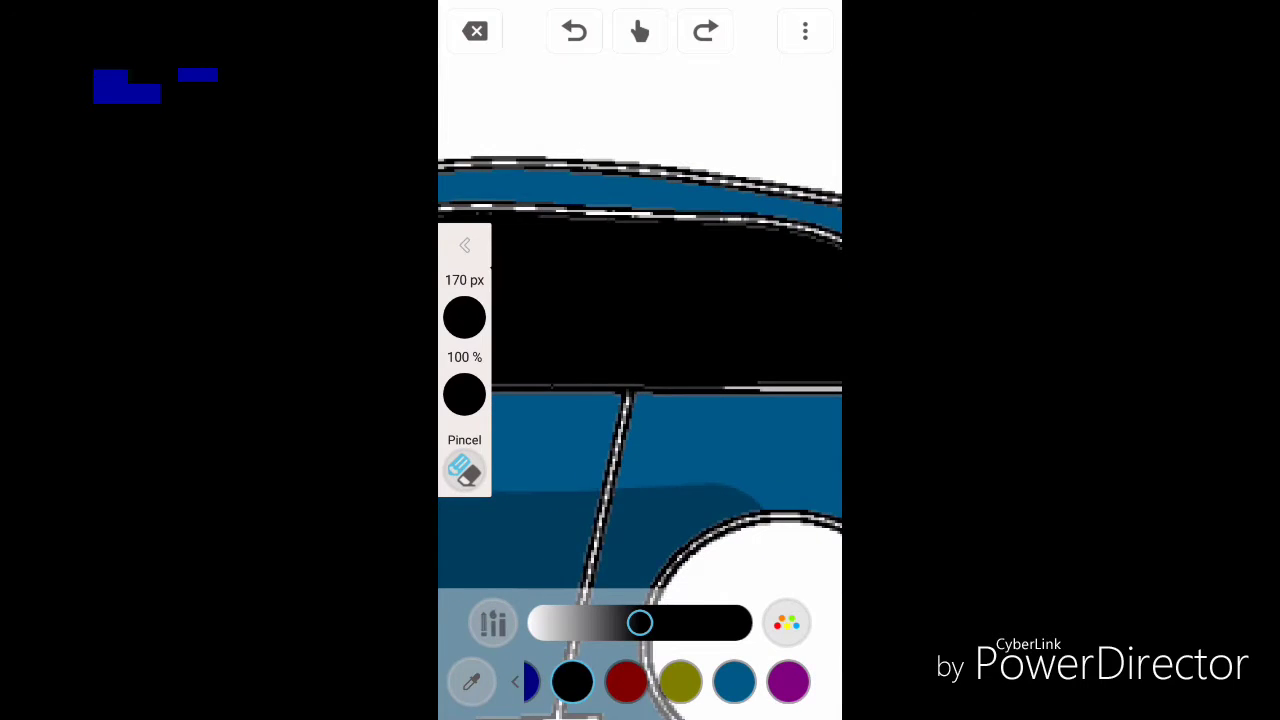
{"action": "scroll", "coordinate": [640, 400], "scroll_direction": "up", "scroll_amount": 2}
{"action": "scroll", "coordinate": [640, 400], "scroll_direction": "down", "scroll_amount": 3}
{"action": "scroll", "coordinate": [640, 400], "scroll_direction": "down", "scroll_amount": 2}
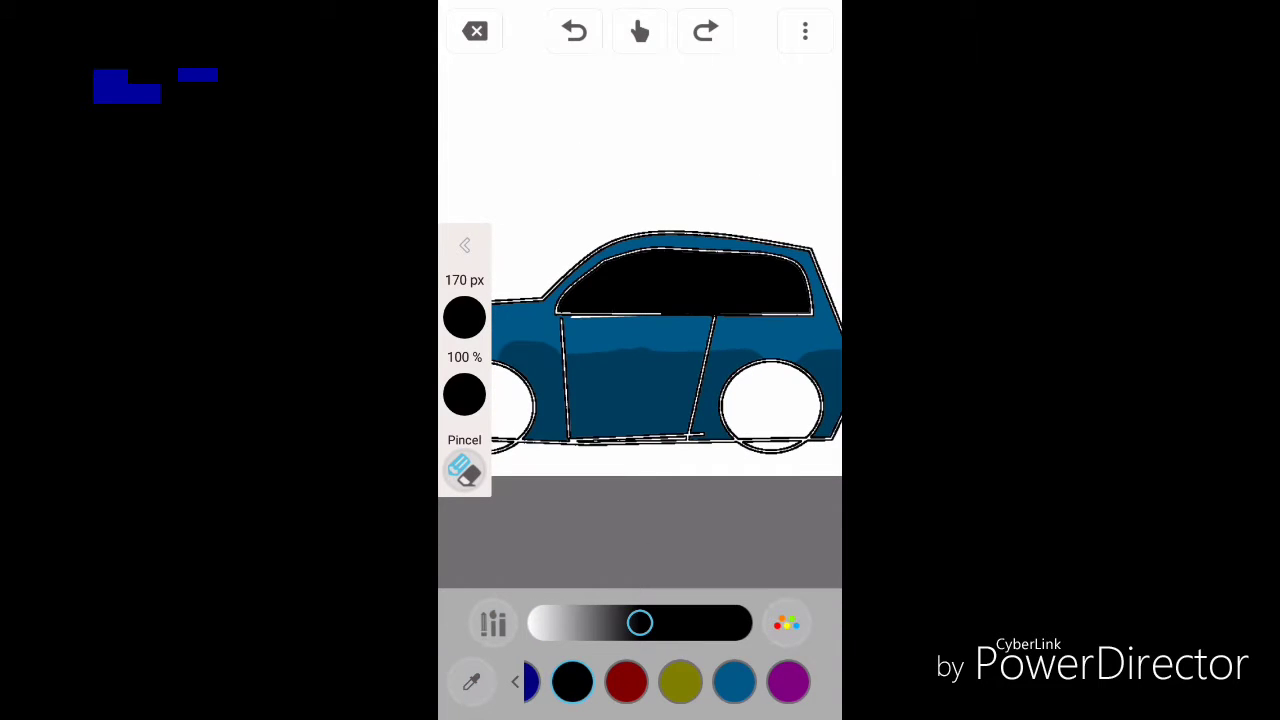
{"action": "scroll", "coordinate": [640, 340], "scroll_direction": "down", "scroll_amount": 2}
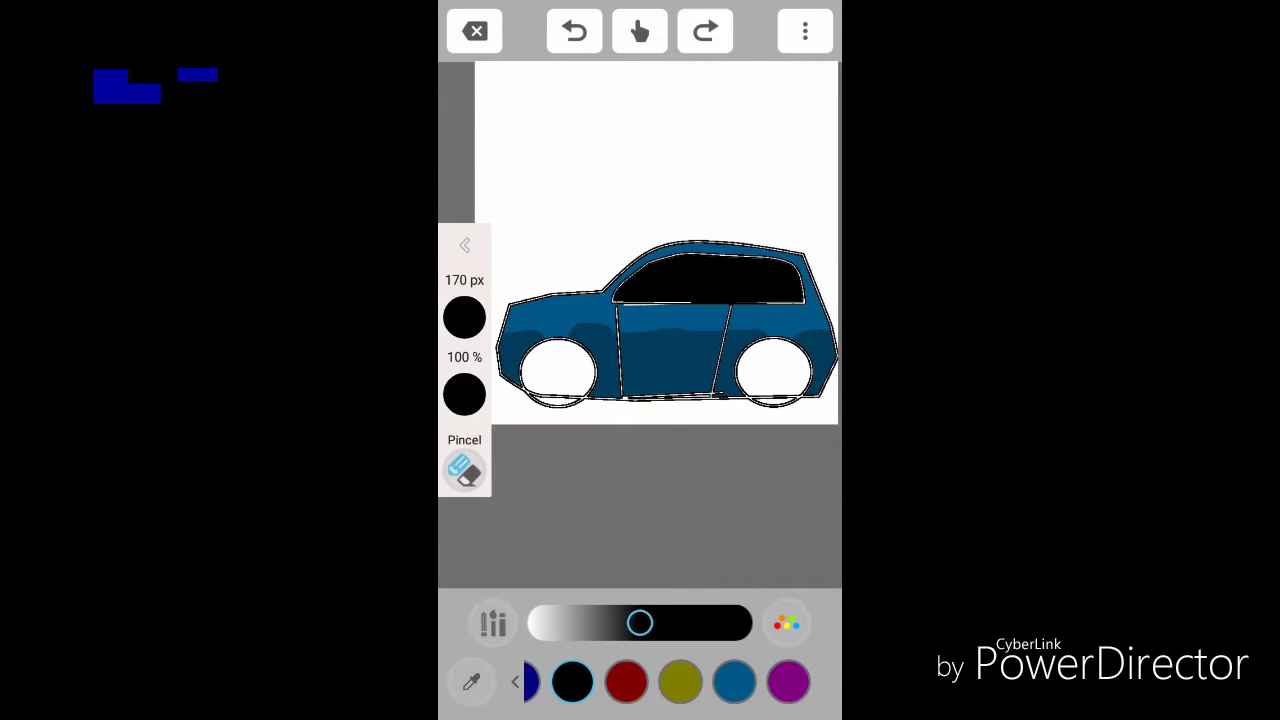
{"action": "scroll", "coordinate": [640, 340], "scroll_direction": "up", "scroll_amount": 2}
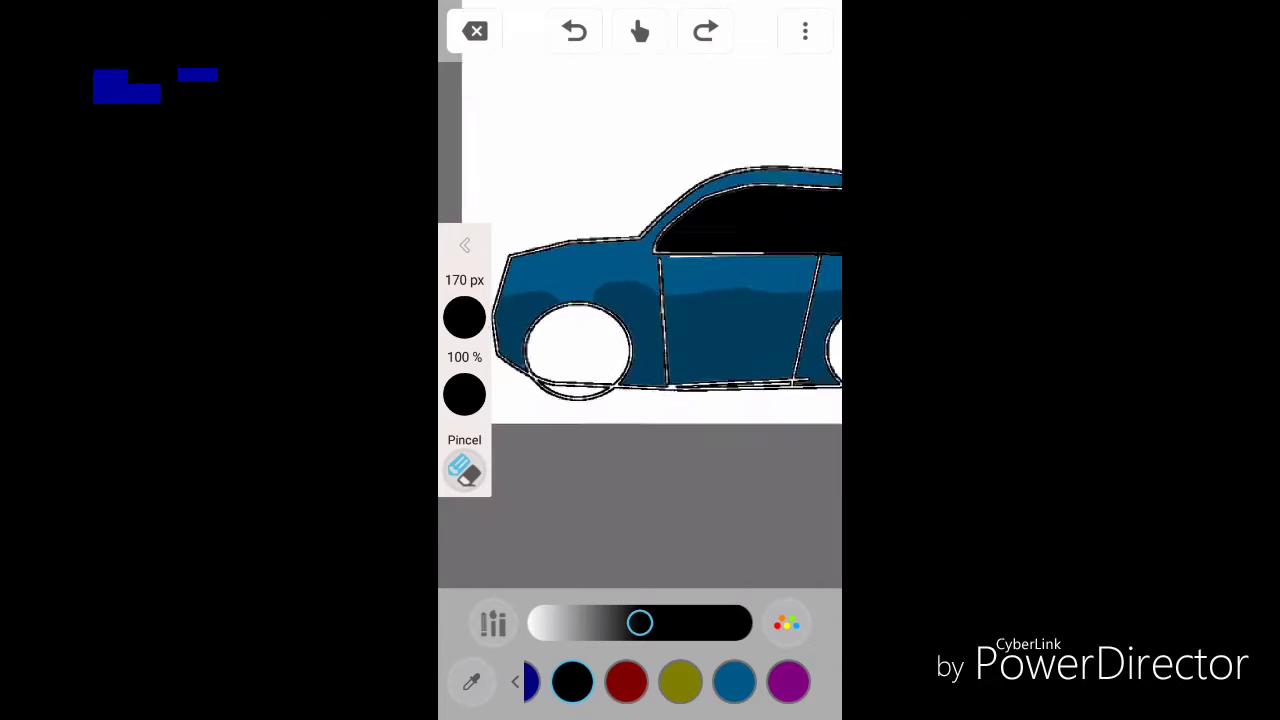
{"action": "scroll", "coordinate": [640, 340], "scroll_direction": "up", "scroll_amount": 1}
Fill the front wheel and its outline band solid black, then switch the colour to red
{"action": "left_click", "coordinate": [602, 355]}
{"action": "mouse_move", "coordinate": [610, 355]}
{"action": "left_mouse_down"}
{"action": "mouse_move", "coordinate": [538, 360]}
{"action": "mouse_move", "coordinate": [620, 330]}
{"action": "mouse_move", "coordinate": [645, 370]}
{"action": "left_mouse_up"}
{"action": "mouse_move", "coordinate": [545, 392]}
{"action": "left_mouse_down"}
{"action": "mouse_move", "coordinate": [640, 392]}
{"action": "mouse_move", "coordinate": [650, 365]}
{"action": "mouse_move", "coordinate": [600, 318]}
{"action": "mouse_move", "coordinate": [528, 345]}
{"action": "left_mouse_up"}
{"action": "mouse_move", "coordinate": [603, 302]}
{"action": "left_mouse_down"}
{"action": "mouse_move", "coordinate": [652, 348]}
{"action": "mouse_move", "coordinate": [657, 374]}
{"action": "left_mouse_up"}
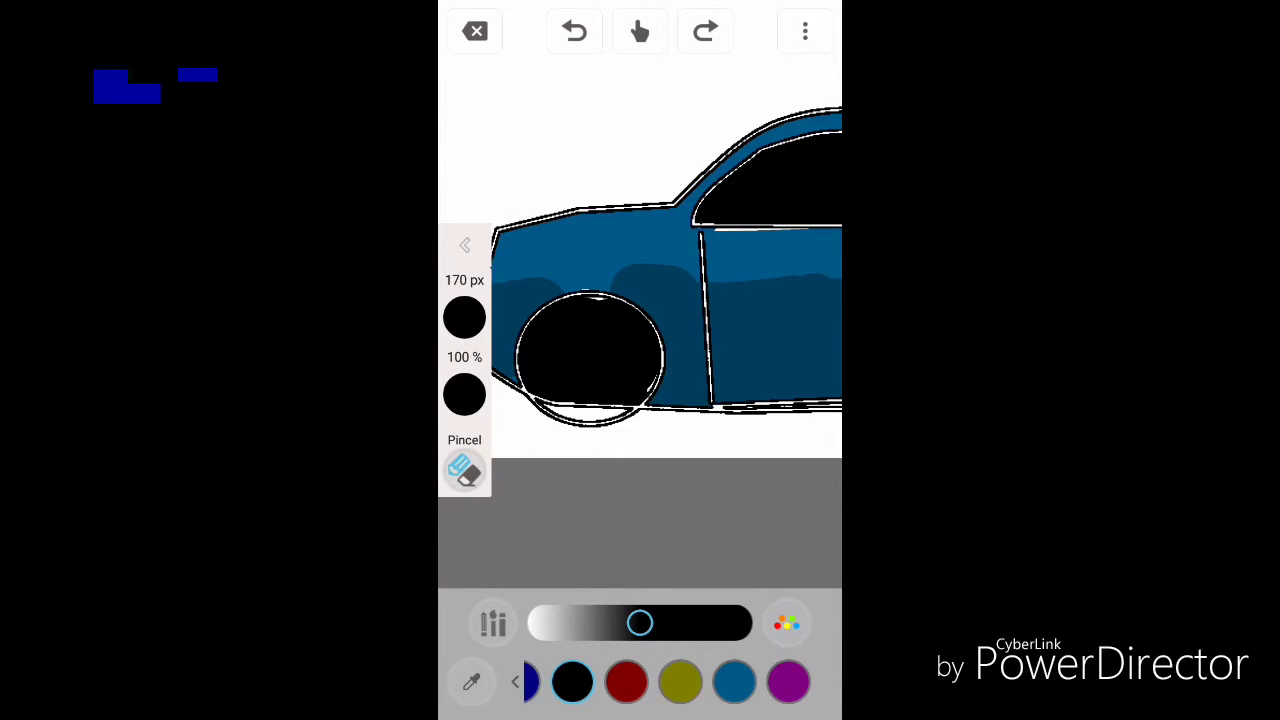
{"action": "scroll", "coordinate": [590, 355], "scroll_direction": "up", "scroll_amount": 3}
{"action": "scroll", "coordinate": [590, 355], "scroll_direction": "up", "scroll_amount": 3}
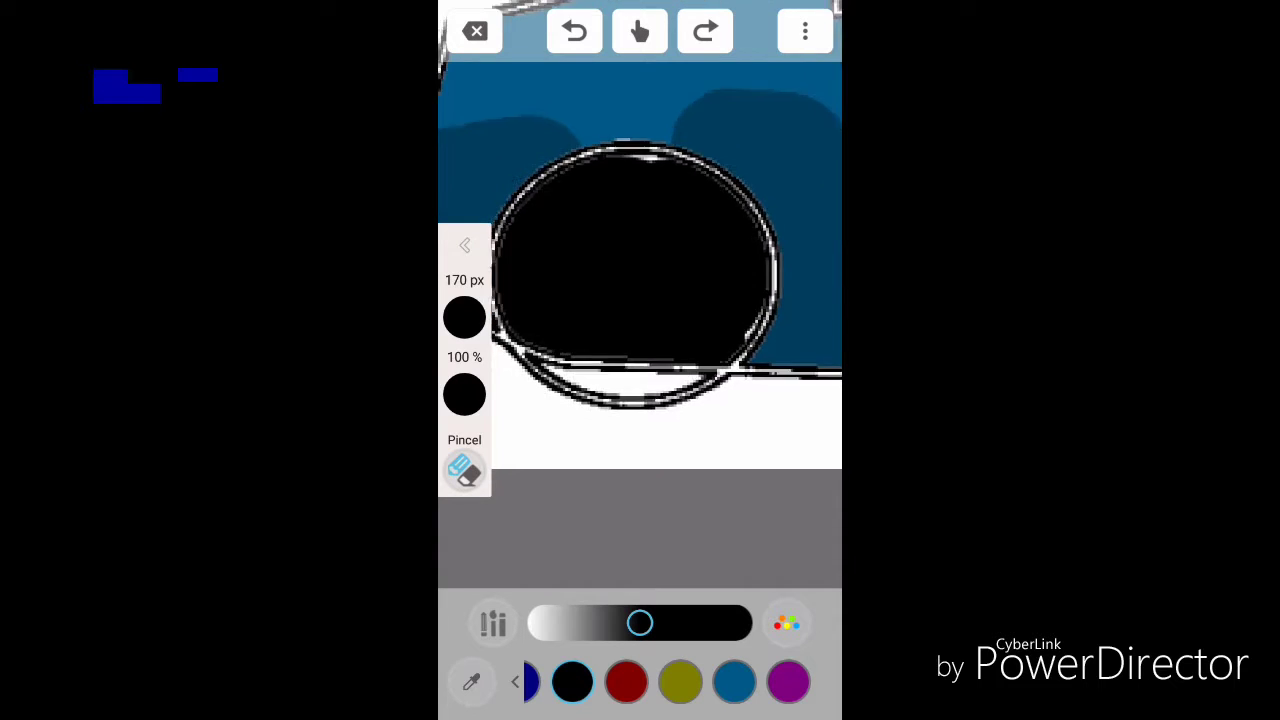
{"action": "scroll", "coordinate": [640, 400], "scroll_direction": "up", "scroll_amount": 5}
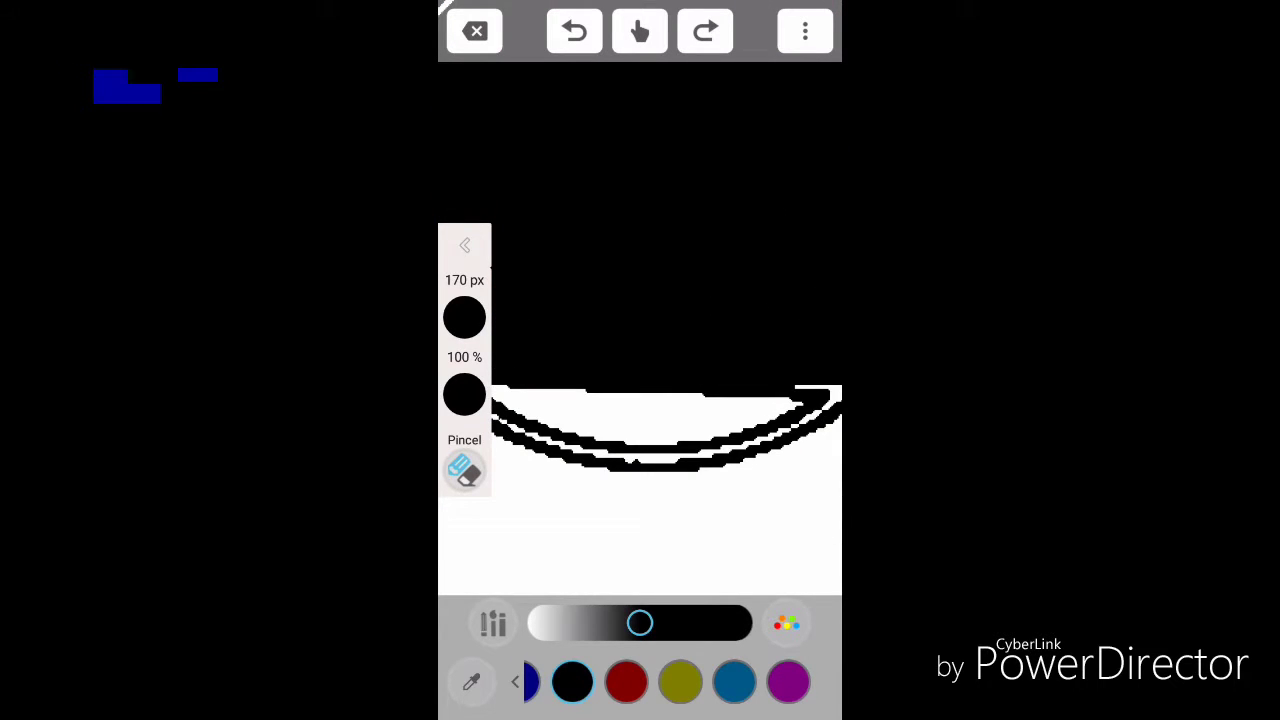
{"action": "mouse_move", "coordinate": [650, 412]}
{"action": "left_mouse_down"}
{"action": "mouse_move", "coordinate": [640, 415]}
{"action": "mouse_move", "coordinate": [780, 410]}
{"action": "mouse_move", "coordinate": [510, 400]}
{"action": "left_mouse_up"}
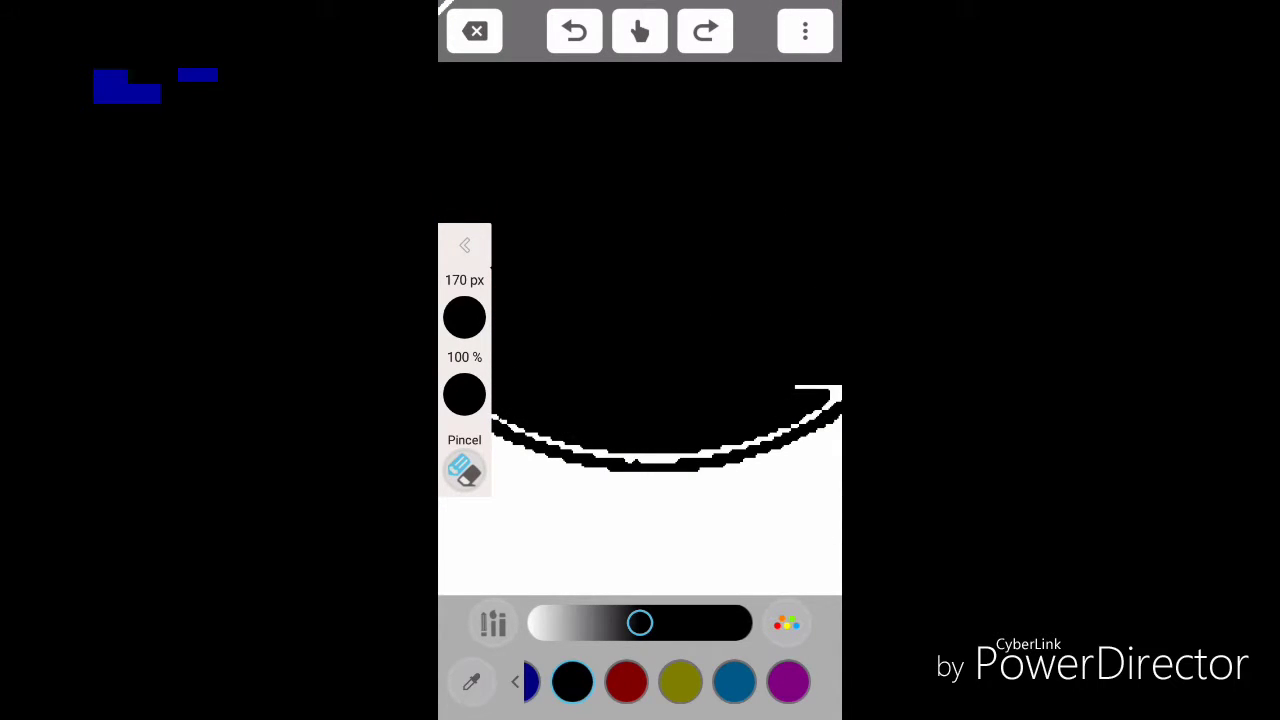
{"action": "scroll", "coordinate": [640, 330], "scroll_direction": "down", "scroll_amount": 5}
{"action": "left_click", "coordinate": [626, 681]}
{"action": "left_click", "coordinate": [640, 31]}
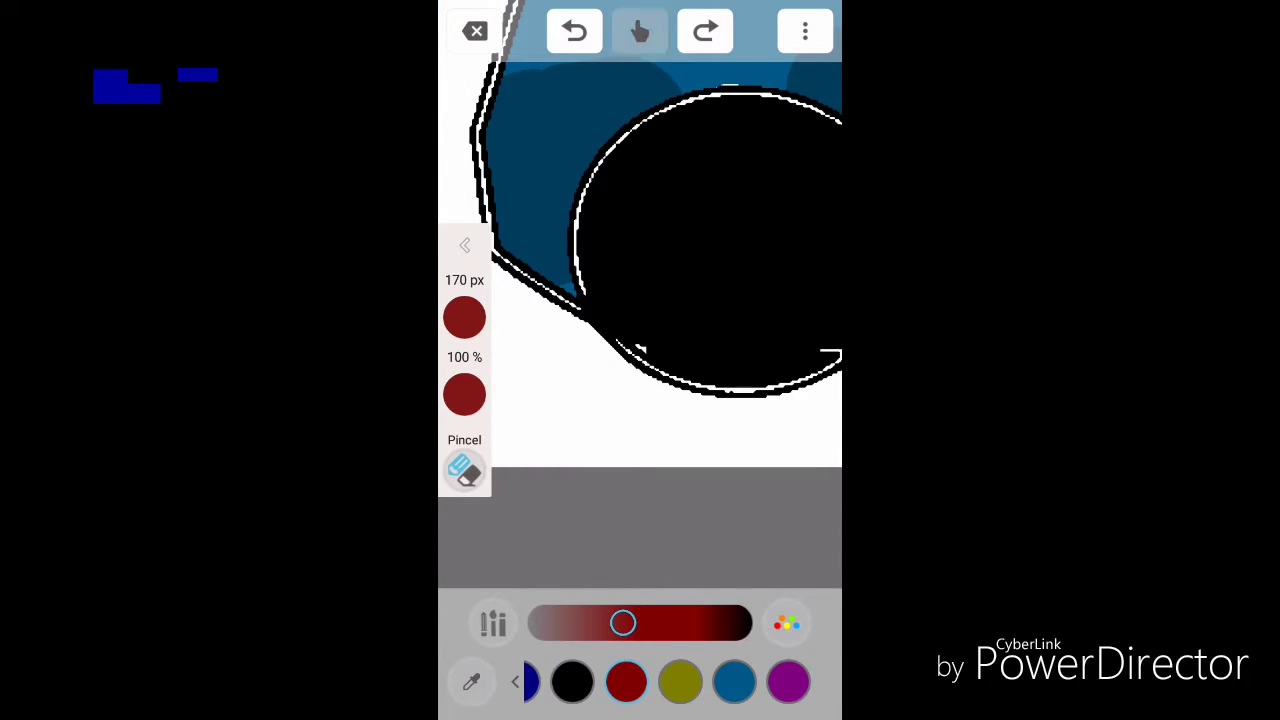
{"action": "left_click_drag", "start_coordinate": [640, 250], "coordinate": [701, 577]}
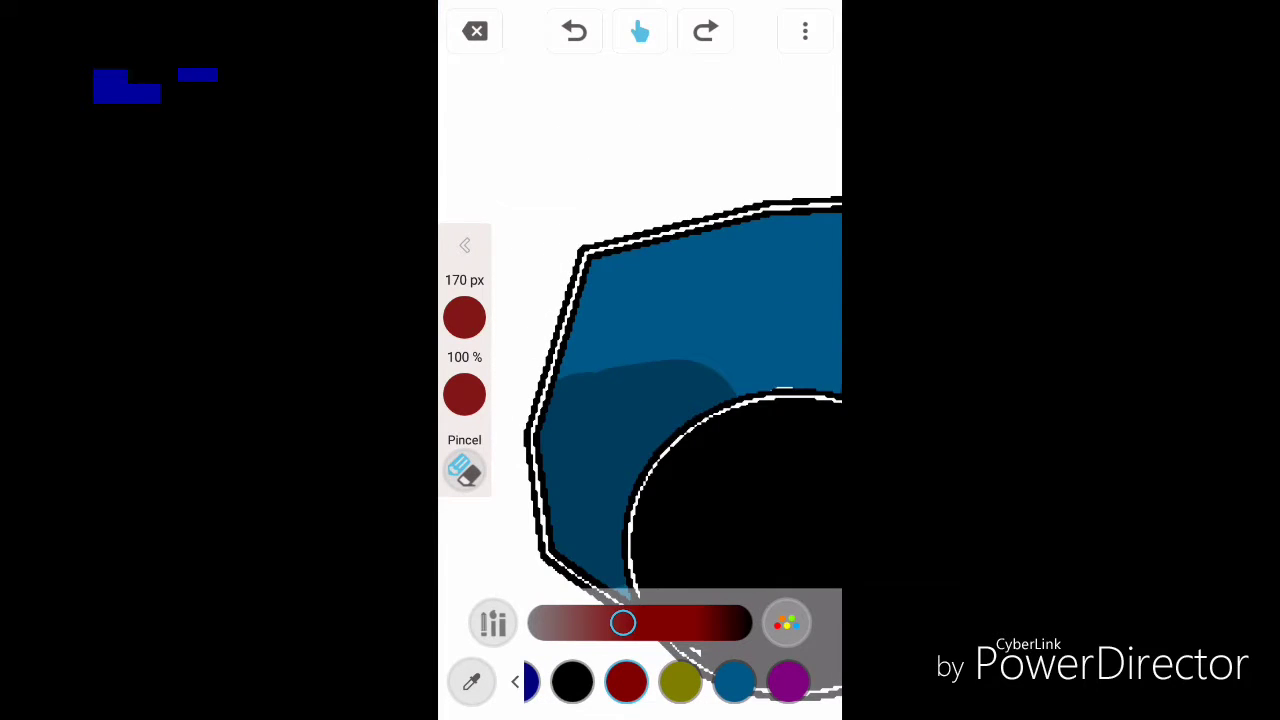
Set the brush to 39 px and paint a red light in the car's upper front corner
{"action": "mouse_move", "coordinate": [464, 317]}
{"action": "left_mouse_down"}
{"action": "mouse_move", "coordinate": [464, 300]}
{"action": "mouse_move", "coordinate": [464, 420]}
{"action": "left_mouse_up"}
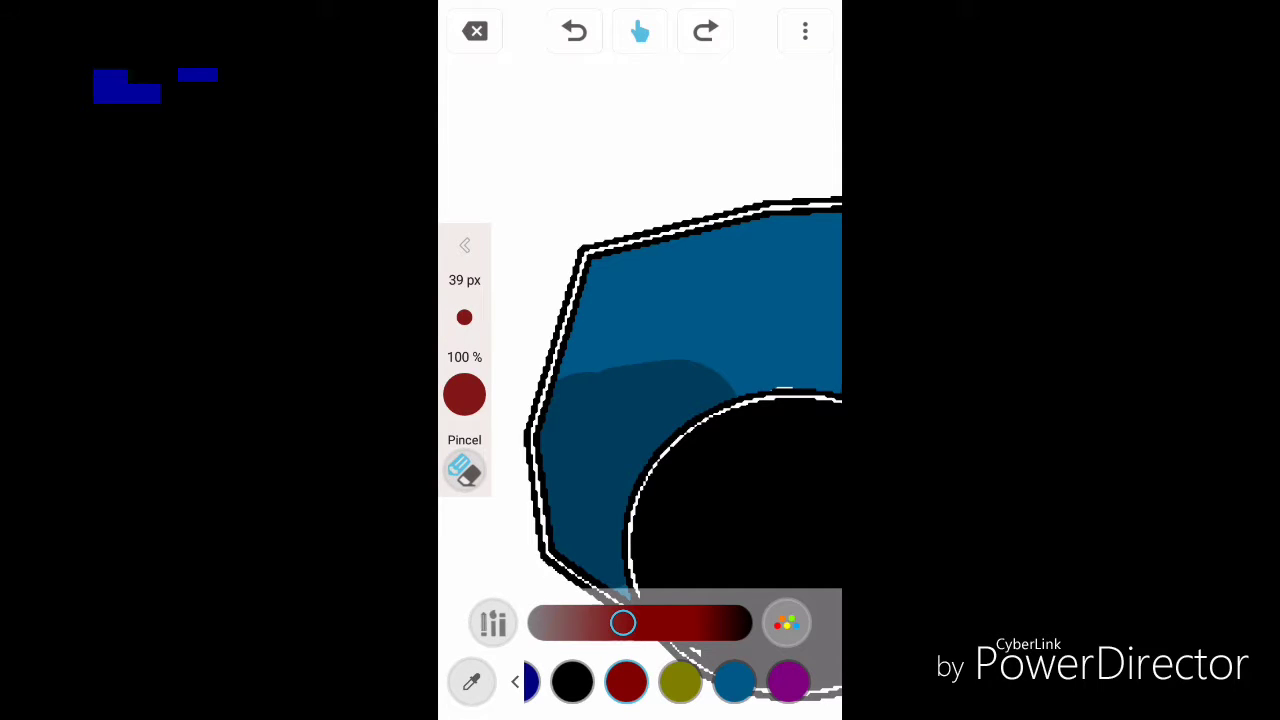
{"action": "left_click", "coordinate": [640, 31]}
{"action": "mouse_move", "coordinate": [605, 325]}
{"action": "left_mouse_down"}
{"action": "mouse_move", "coordinate": [650, 280]}
{"action": "mouse_move", "coordinate": [580, 330]}
{"action": "left_mouse_up"}
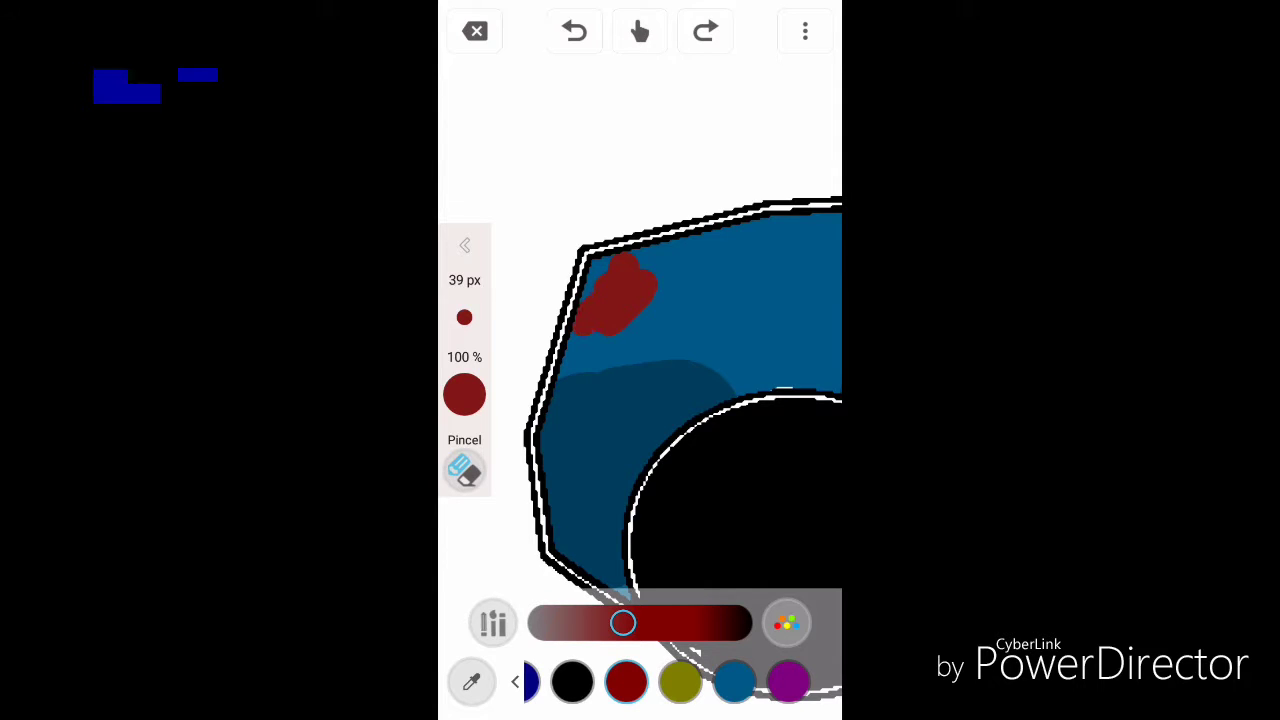
{"action": "left_click_drag", "start_coordinate": [605, 262], "coordinate": [588, 288]}
{"action": "left_click_drag", "start_coordinate": [680, 245], "coordinate": [580, 352]}
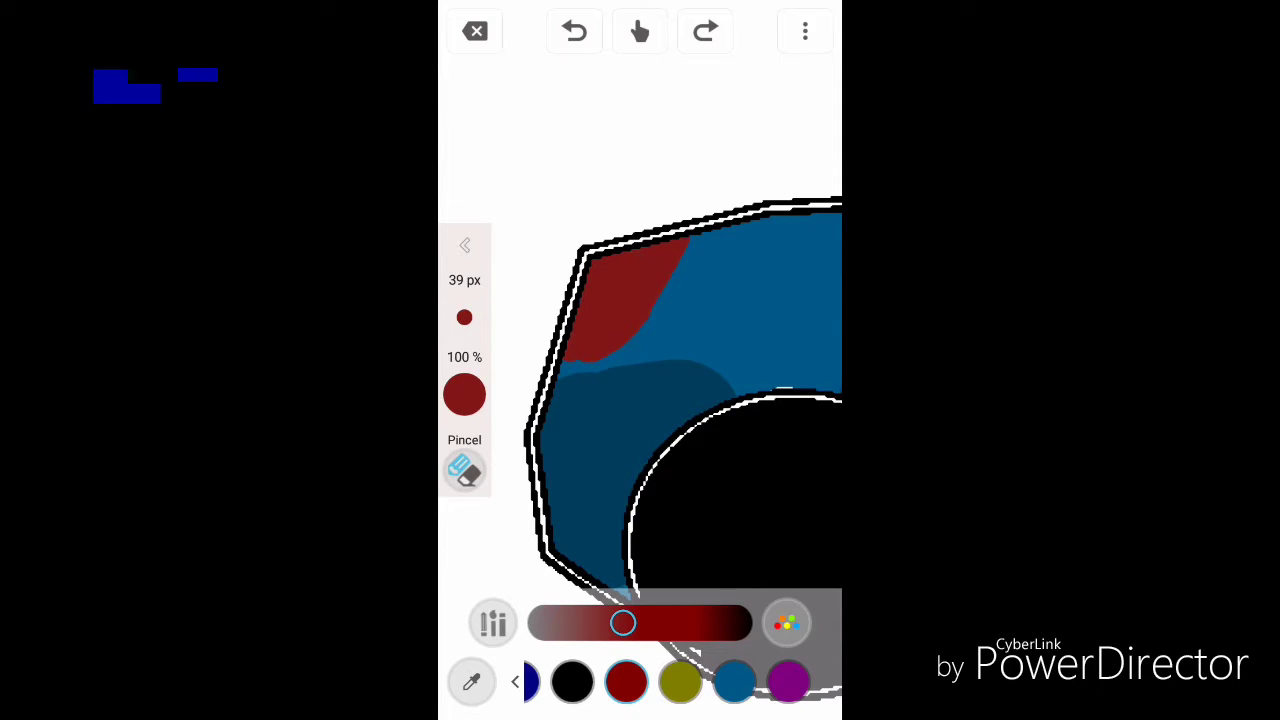
Pan and zoom the view toward the car's rear wheel
{"action": "left_click", "coordinate": [640, 31]}
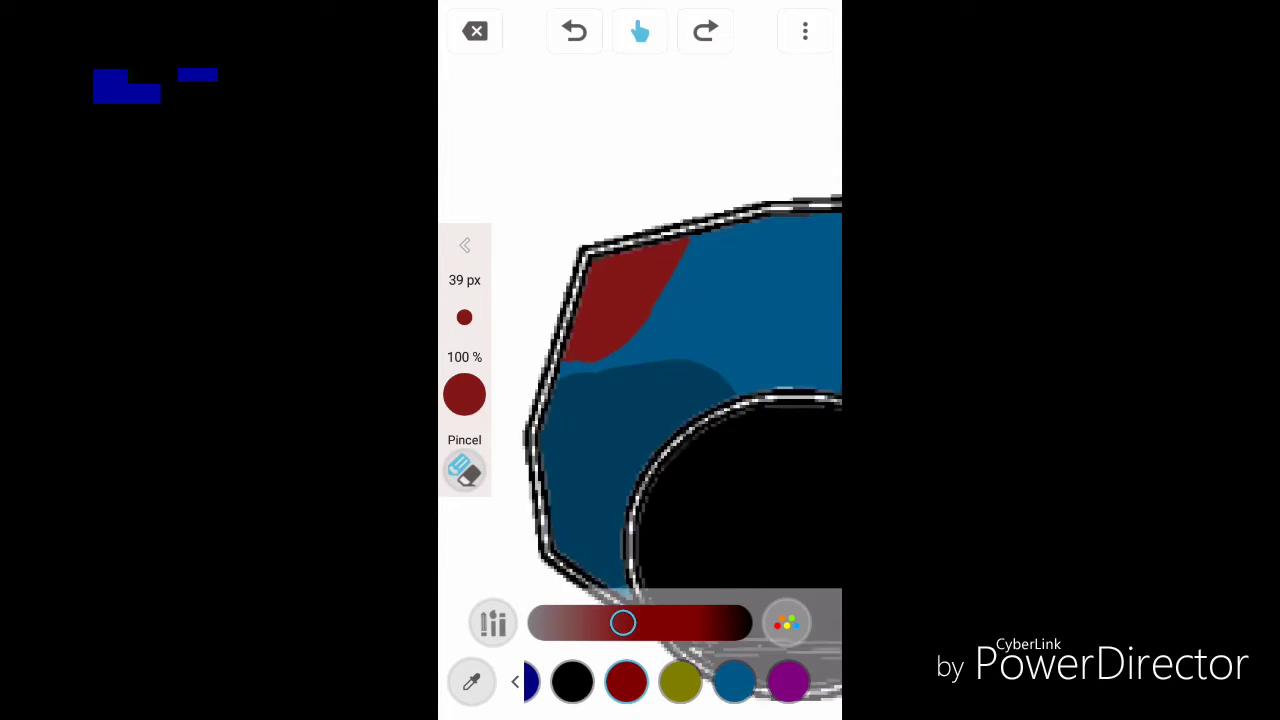
{"action": "scroll", "coordinate": [680, 380], "scroll_direction": "down", "scroll_amount": 5}
{"action": "scroll", "coordinate": [680, 300], "scroll_direction": "down", "scroll_amount": 3}
{"action": "scroll", "coordinate": [680, 300], "scroll_direction": "down", "scroll_amount": 1}
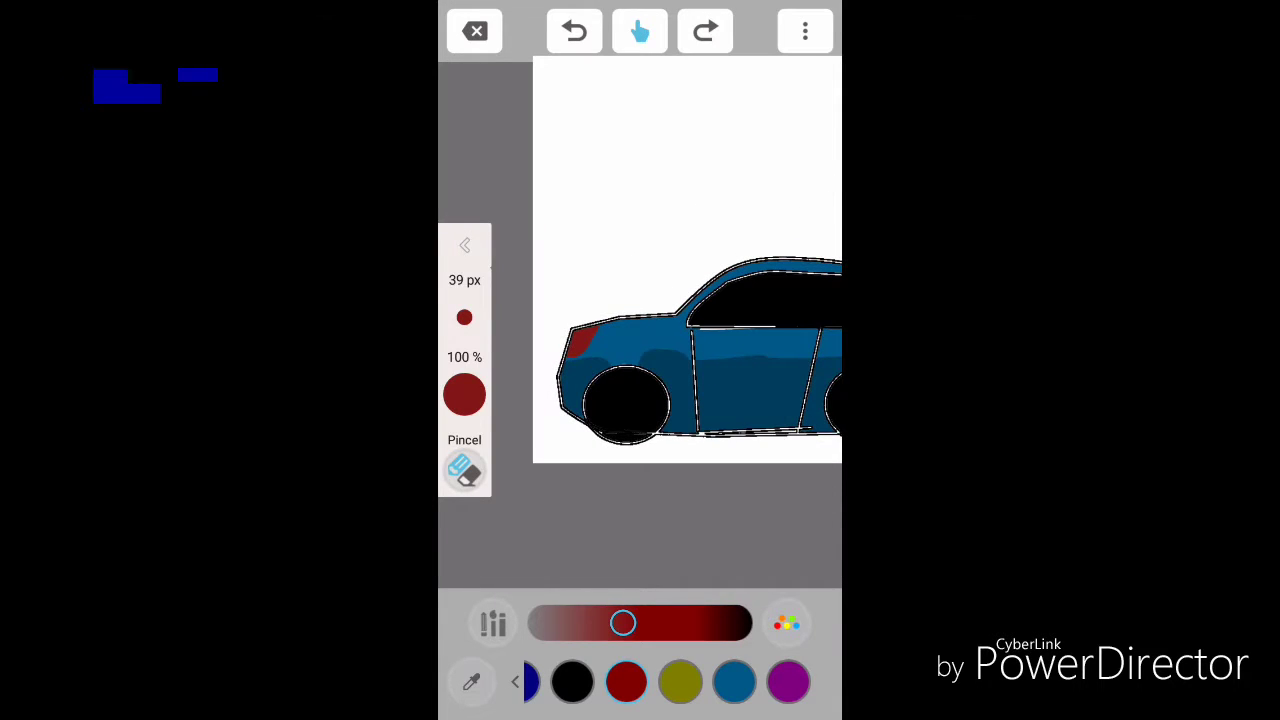
{"action": "mouse_move", "coordinate": [760, 350]}
{"action": "left_mouse_down"}
{"action": "mouse_move", "coordinate": [600, 350]}
{"action": "mouse_move", "coordinate": [800, 340]}
{"action": "left_mouse_up"}
{"action": "scroll", "coordinate": [640, 350], "scroll_direction": "up", "scroll_amount": 2}
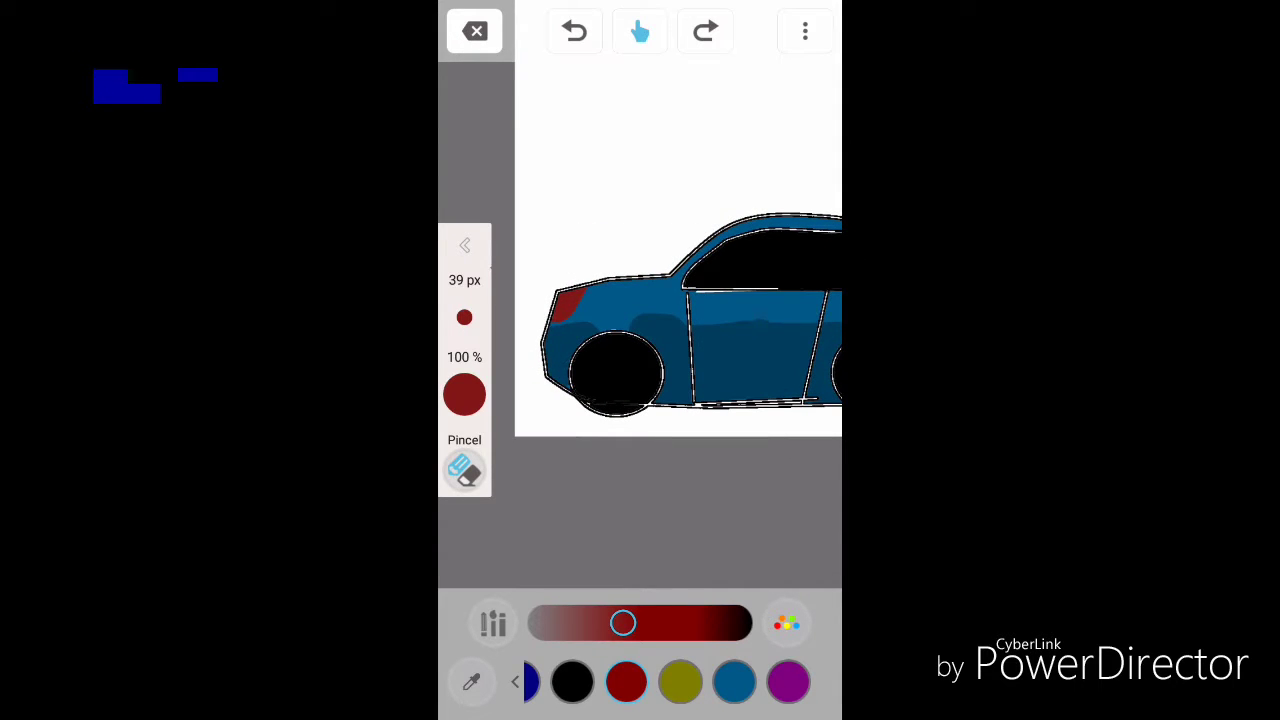
{"action": "left_click_drag", "start_coordinate": [720, 320], "coordinate": [640, 320]}
{"action": "scroll", "coordinate": [640, 250], "scroll_direction": "up", "scroll_amount": 2}
Zoom in on the car's rear and start a red taillight stroke beside the back window
{"action": "left_click_drag", "start_coordinate": [640, 250], "coordinate": [560, 150]}
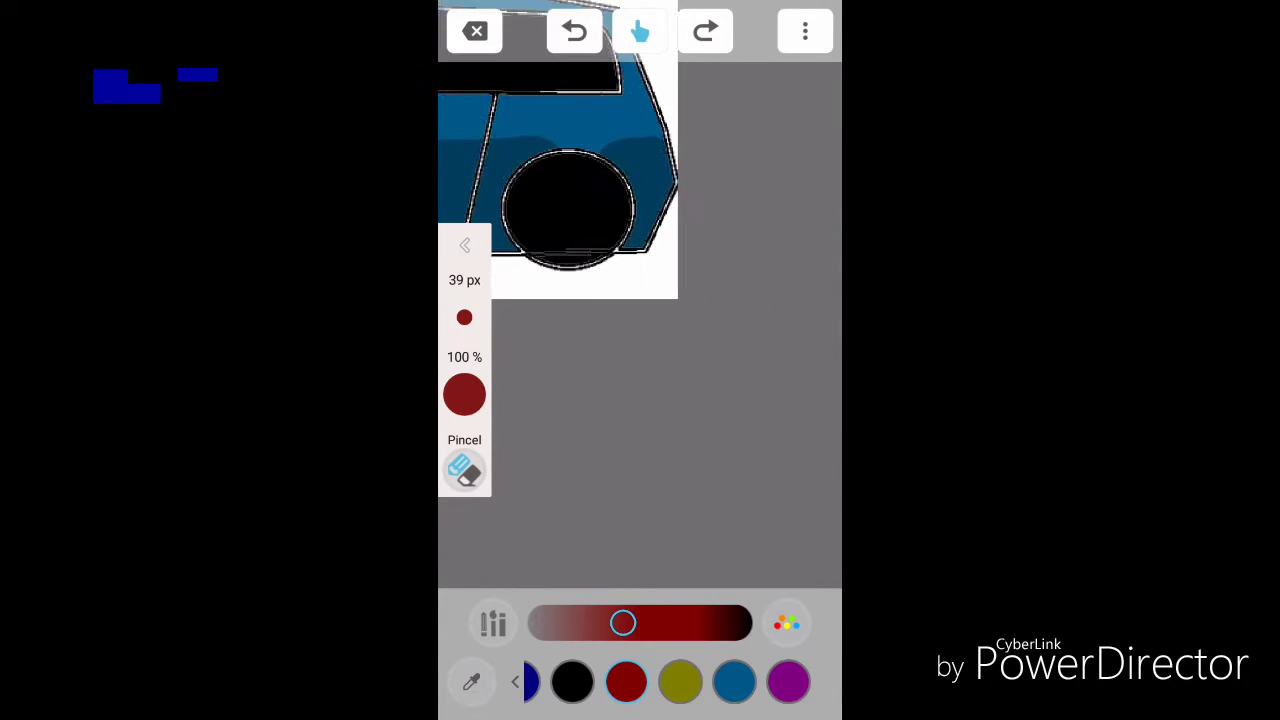
{"action": "left_click_drag", "start_coordinate": [640, 250], "coordinate": [640, 450]}
{"action": "scroll", "coordinate": [600, 400], "scroll_direction": "up", "scroll_amount": 2}
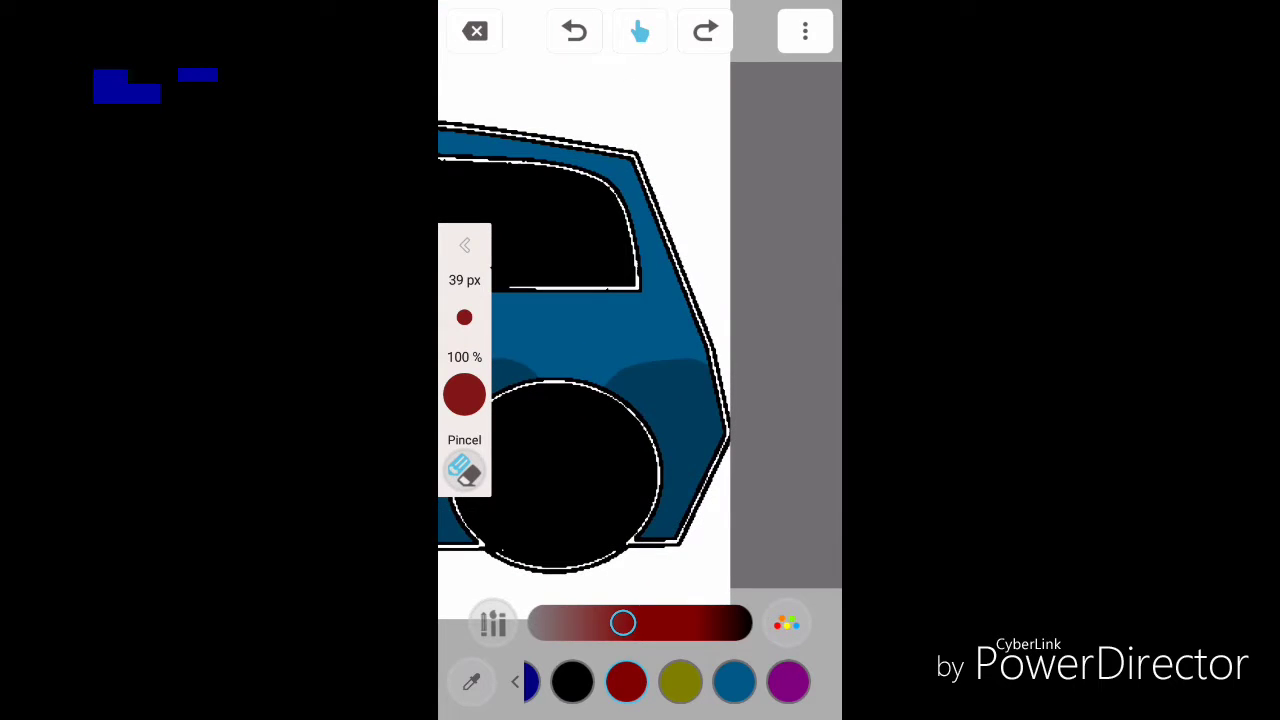
{"action": "left_click_drag", "start_coordinate": [600, 350], "coordinate": [606, 360]}
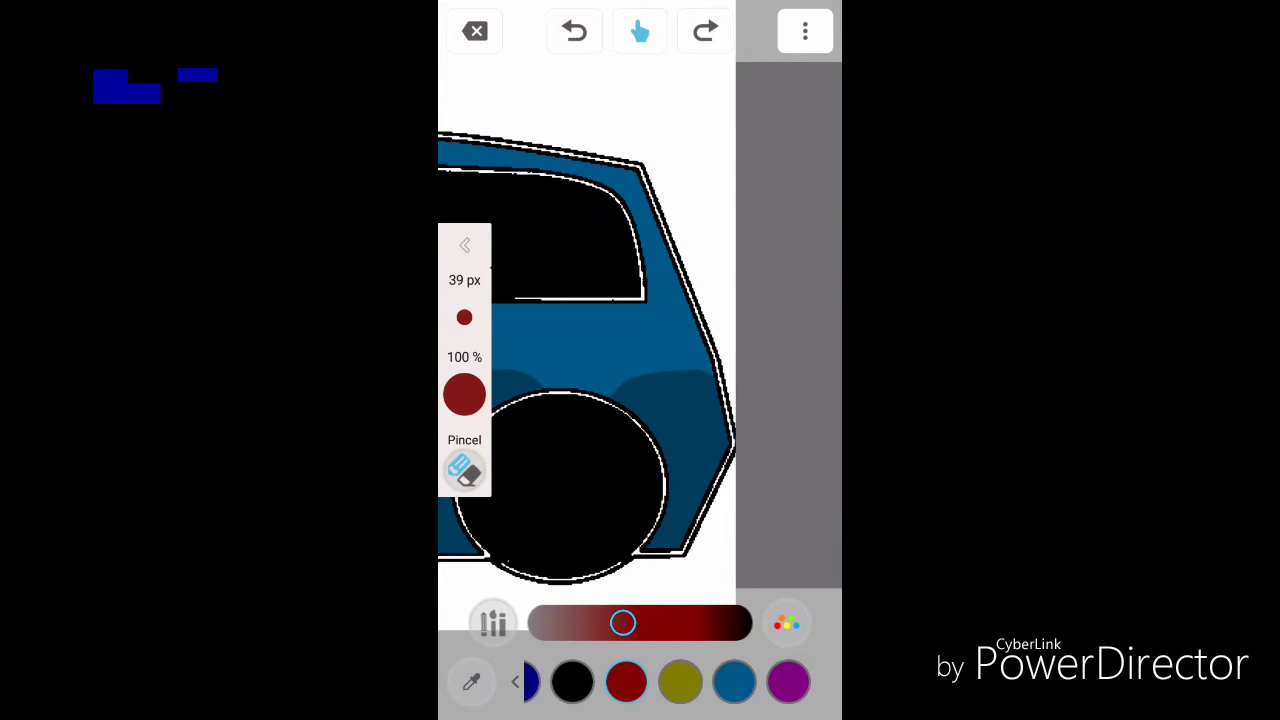
{"action": "left_click", "coordinate": [640, 31]}
{"action": "left_click_drag", "start_coordinate": [676, 305], "coordinate": [694, 348]}
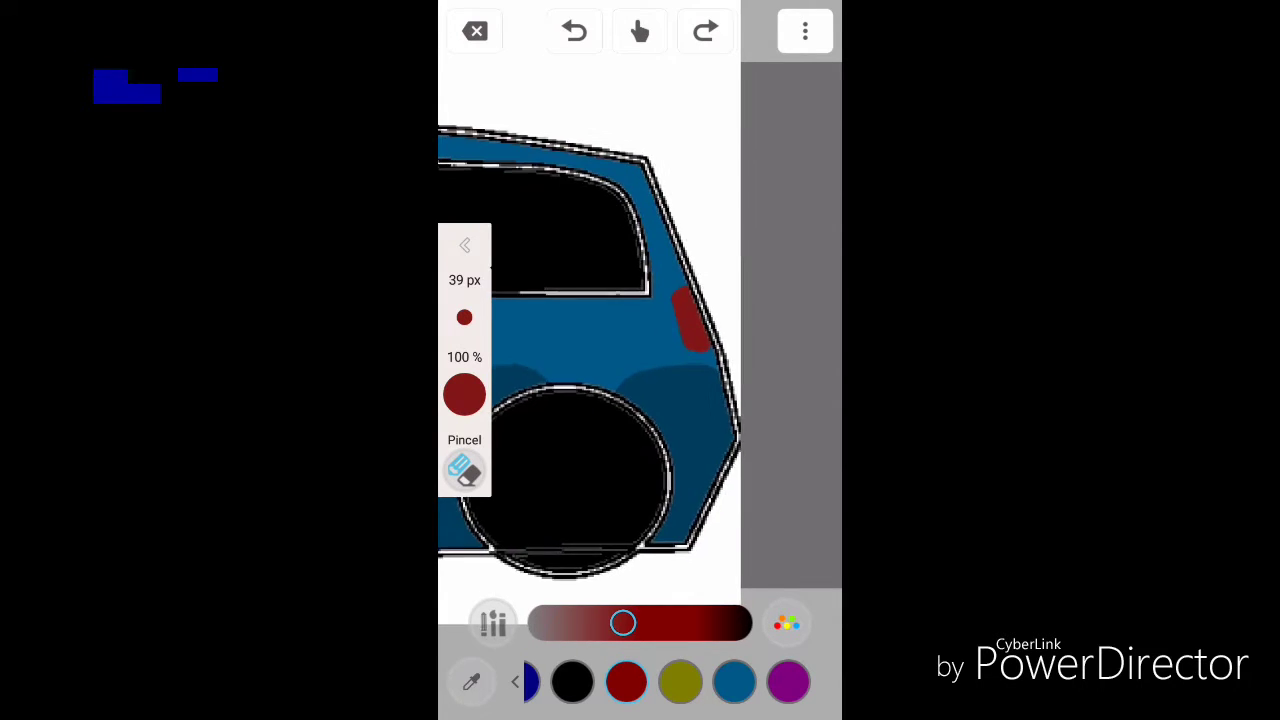
{"action": "scroll", "coordinate": [600, 350], "scroll_direction": "up", "scroll_amount": 3}
{"action": "left_click_drag", "start_coordinate": [674, 258], "coordinate": [694, 274]}
{"action": "left_click_drag", "start_coordinate": [702, 356], "coordinate": [726, 368]}
Extend and widen the red taillight along the slanted rear edge to its bottom end
{"action": "left_click_drag", "start_coordinate": [682, 260], "coordinate": [668, 226]}
{"action": "left_click_drag", "start_coordinate": [718, 308], "coordinate": [738, 360]}
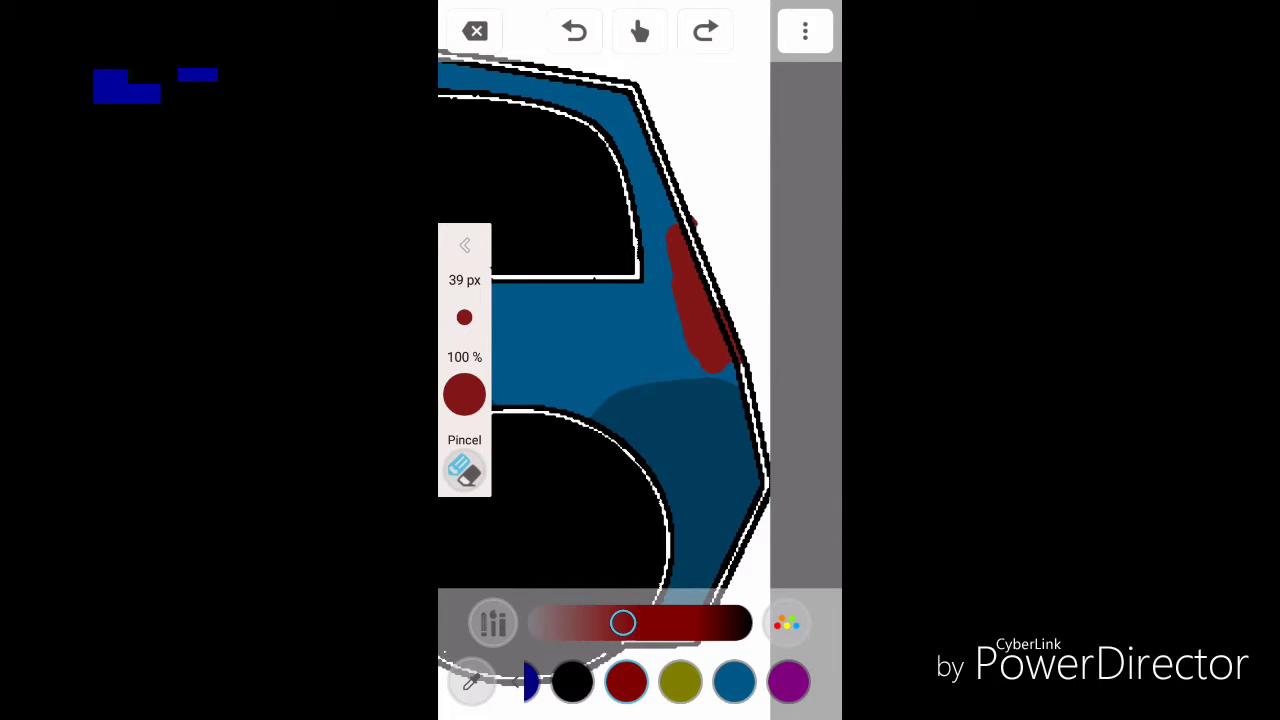
{"action": "scroll", "coordinate": [640, 300], "scroll_direction": "up", "scroll_amount": 3}
{"action": "left_click_drag", "start_coordinate": [700, 222], "coordinate": [734, 336]}
{"action": "left_click_drag", "start_coordinate": [678, 192], "coordinate": [745, 370]}
{"action": "left_click_drag", "start_coordinate": [628, 214], "coordinate": [634, 314]}
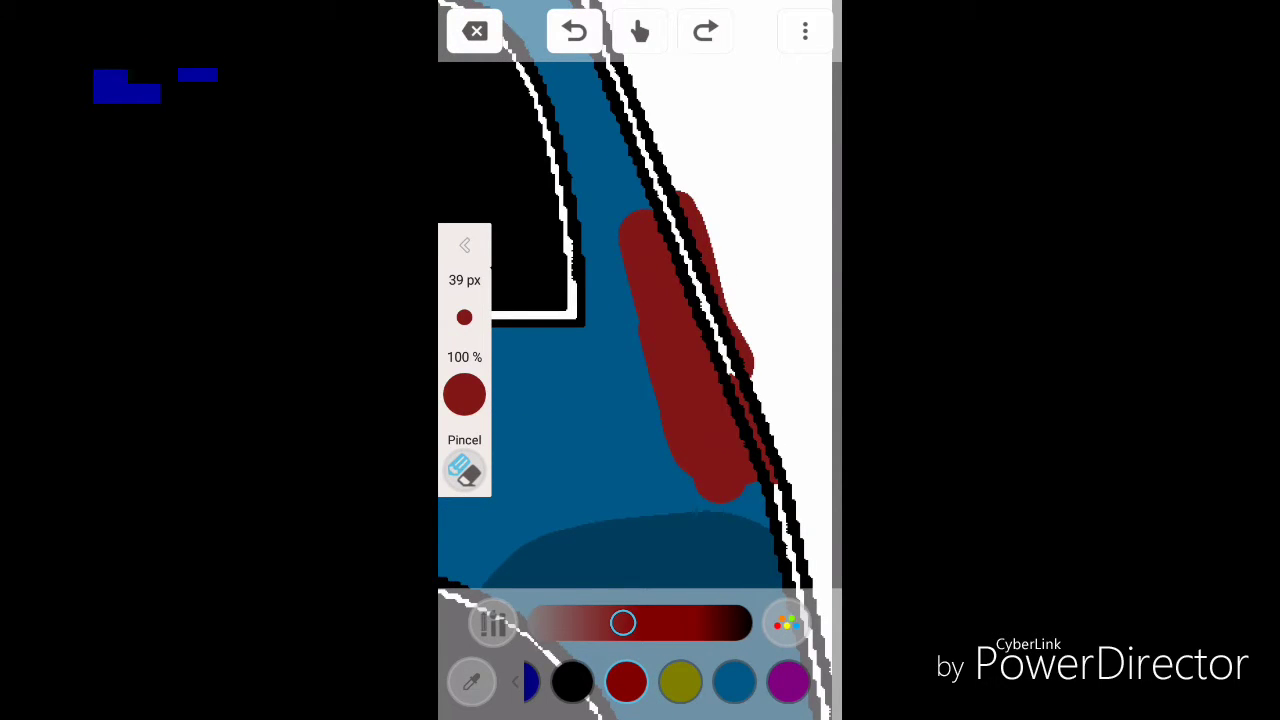
{"action": "mouse_move", "coordinate": [745, 488]}
{"action": "left_mouse_down"}
{"action": "mouse_move", "coordinate": [725, 510]}
{"action": "mouse_move", "coordinate": [760, 520]}
{"action": "left_mouse_up"}
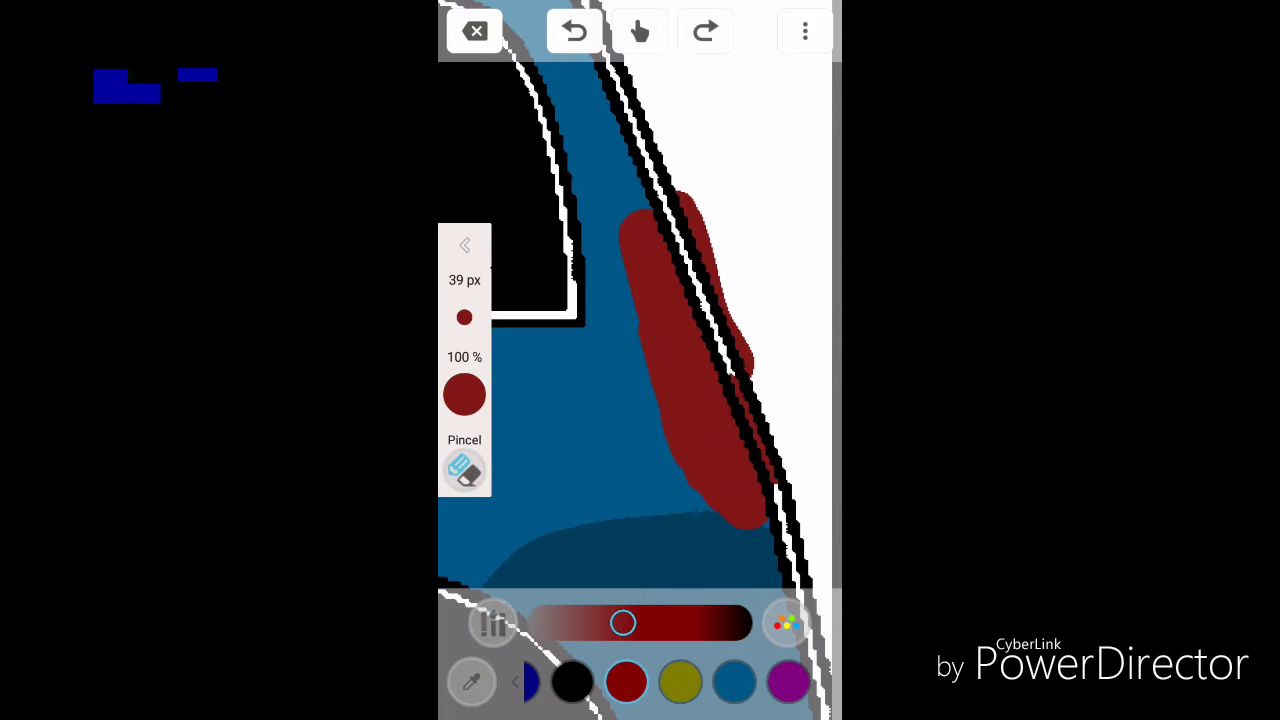
Erase the red paint spilling past the car's rear outline to leave a clean taillight edge
{"action": "left_click", "coordinate": [492, 622]}
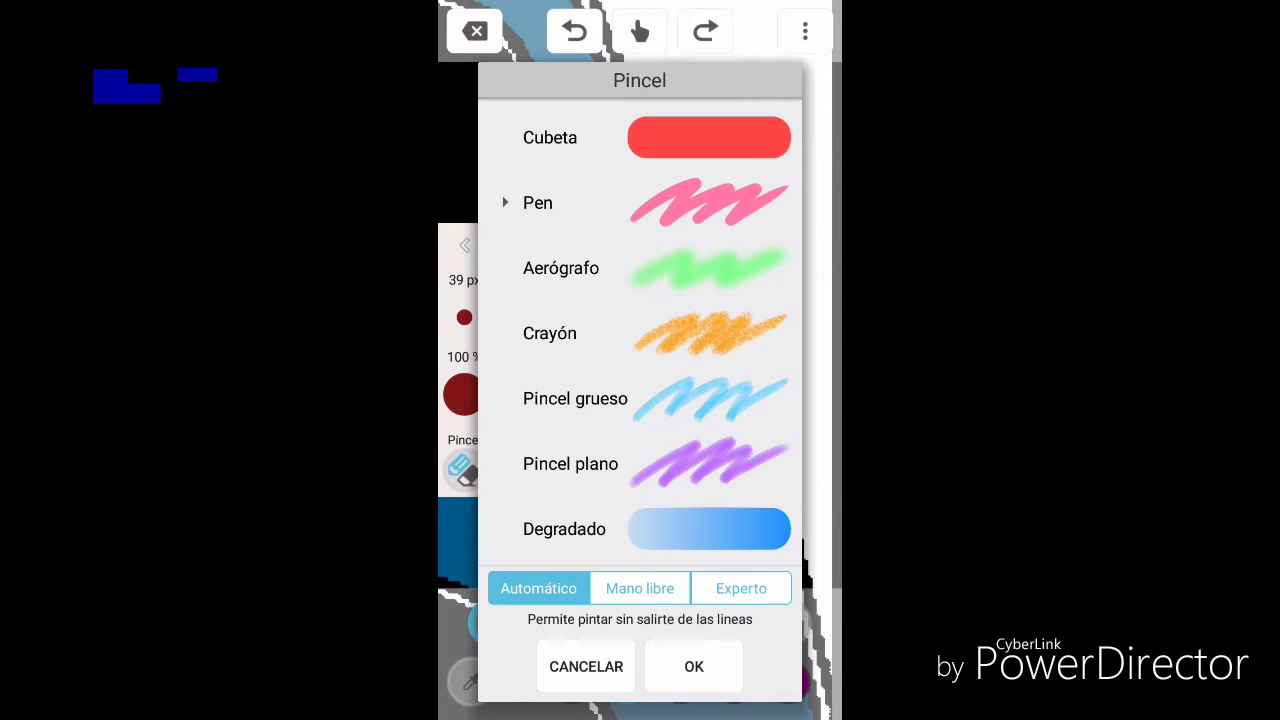
{"action": "left_click", "coordinate": [694, 666]}
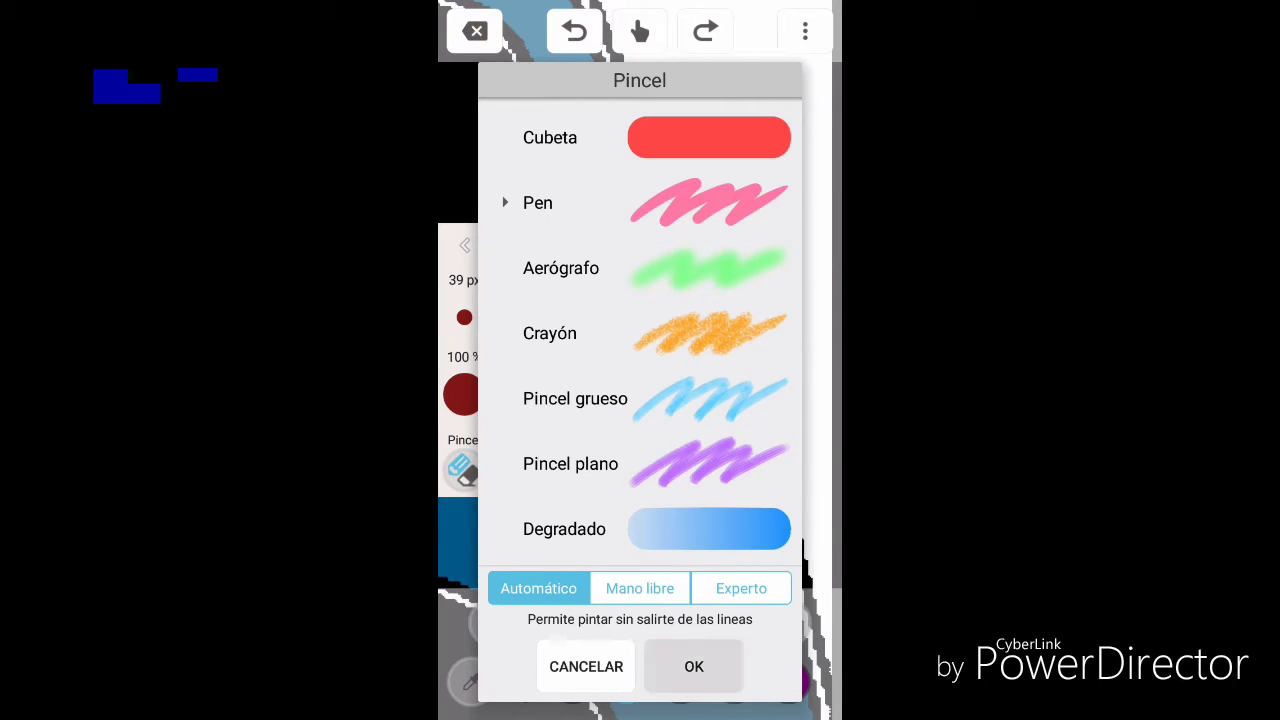
{"action": "left_click", "coordinate": [464, 470]}
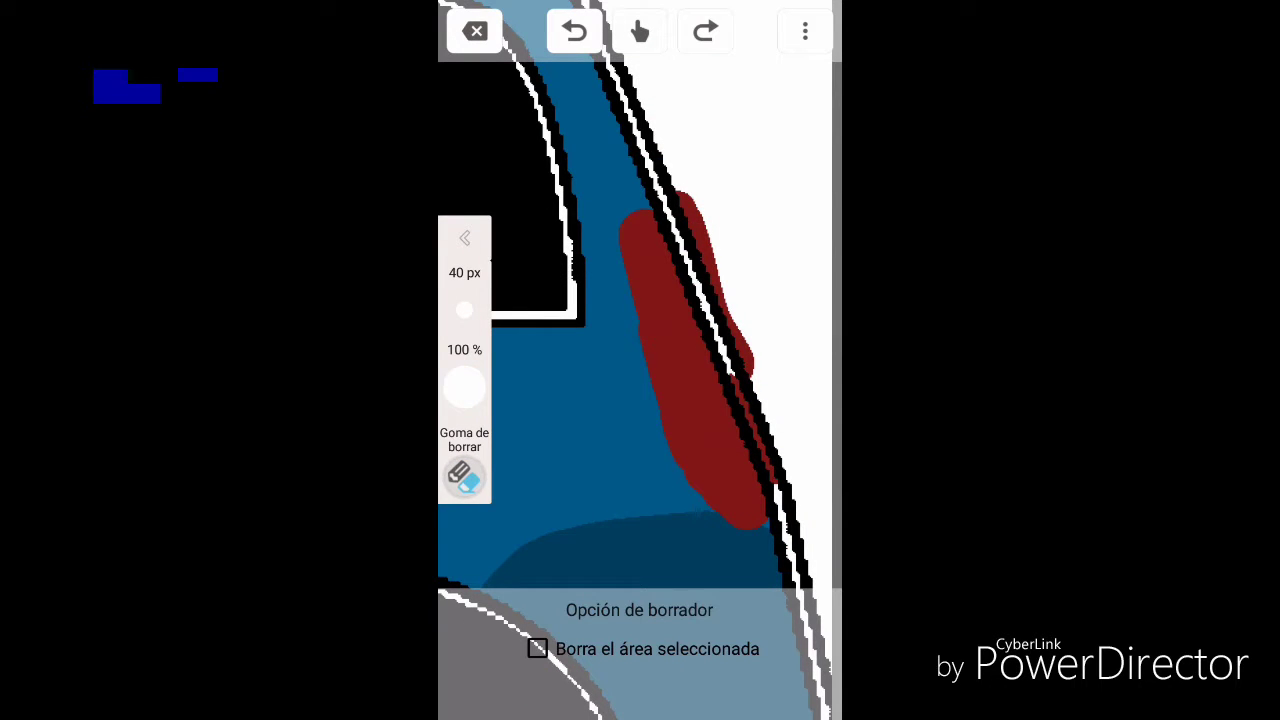
{"action": "left_click_drag", "start_coordinate": [690, 200], "coordinate": [752, 374]}
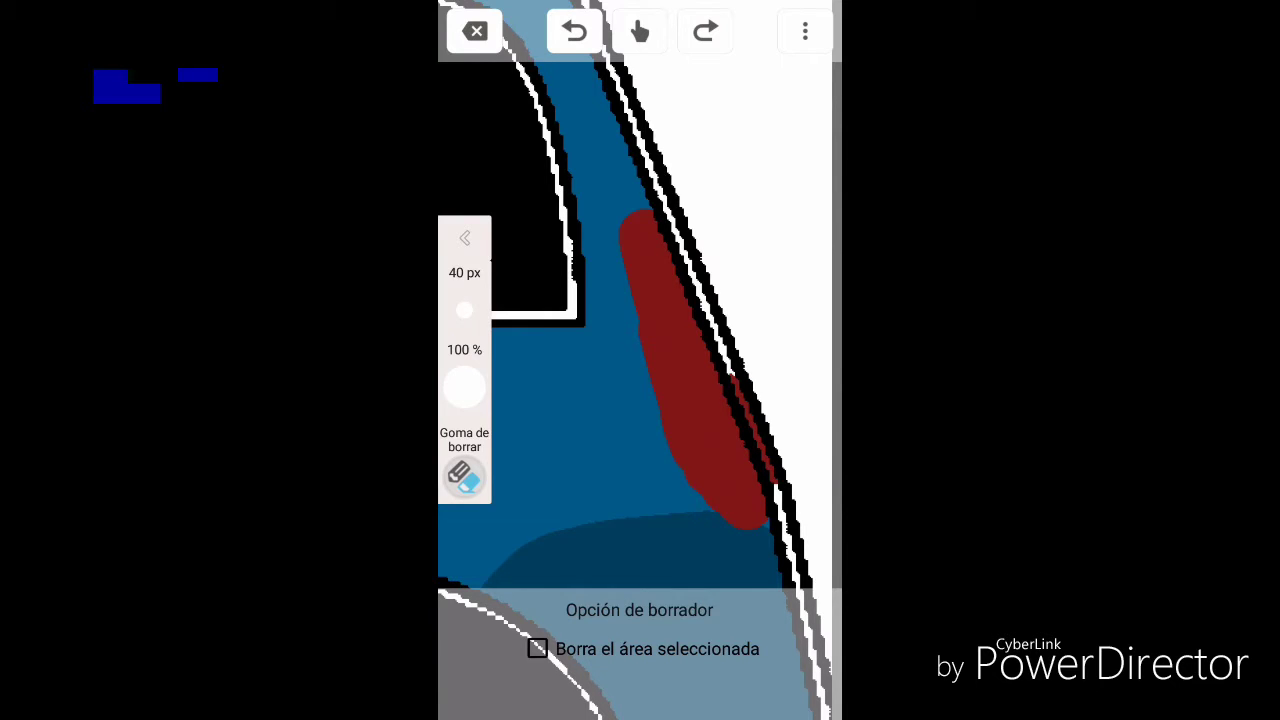
{"action": "left_click", "coordinate": [464, 476]}
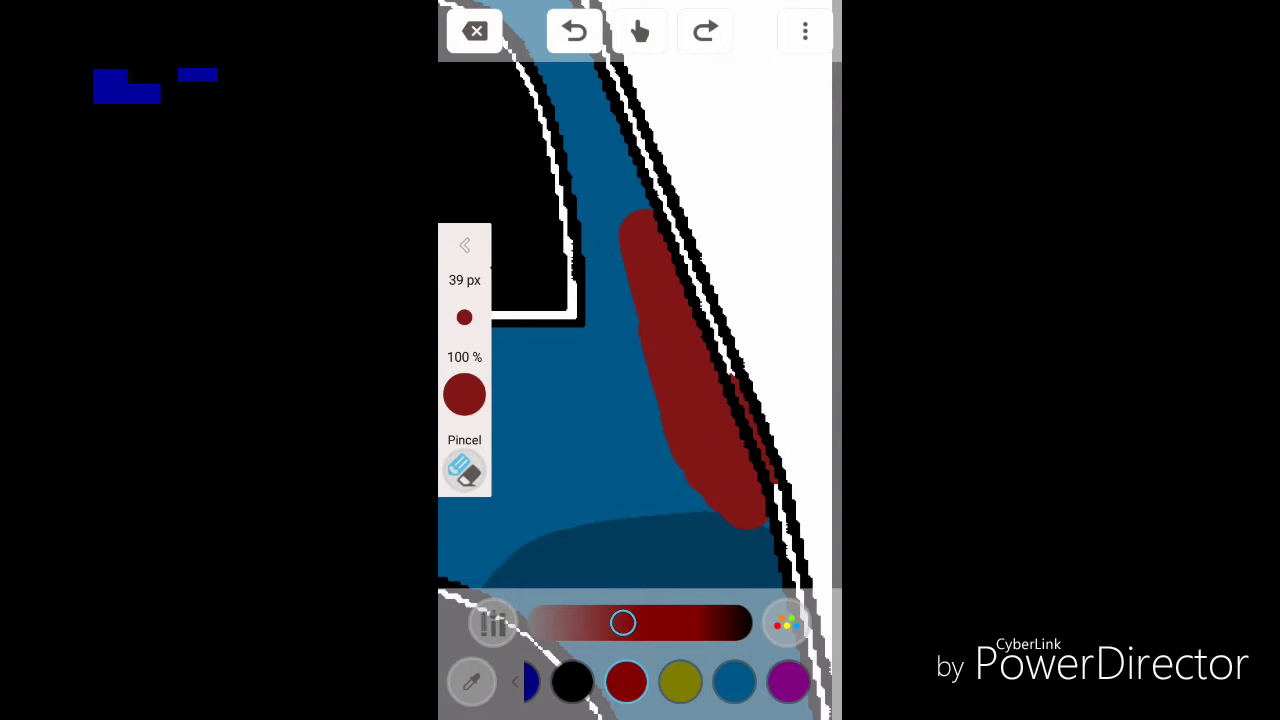
{"action": "left_click", "coordinate": [640, 32]}
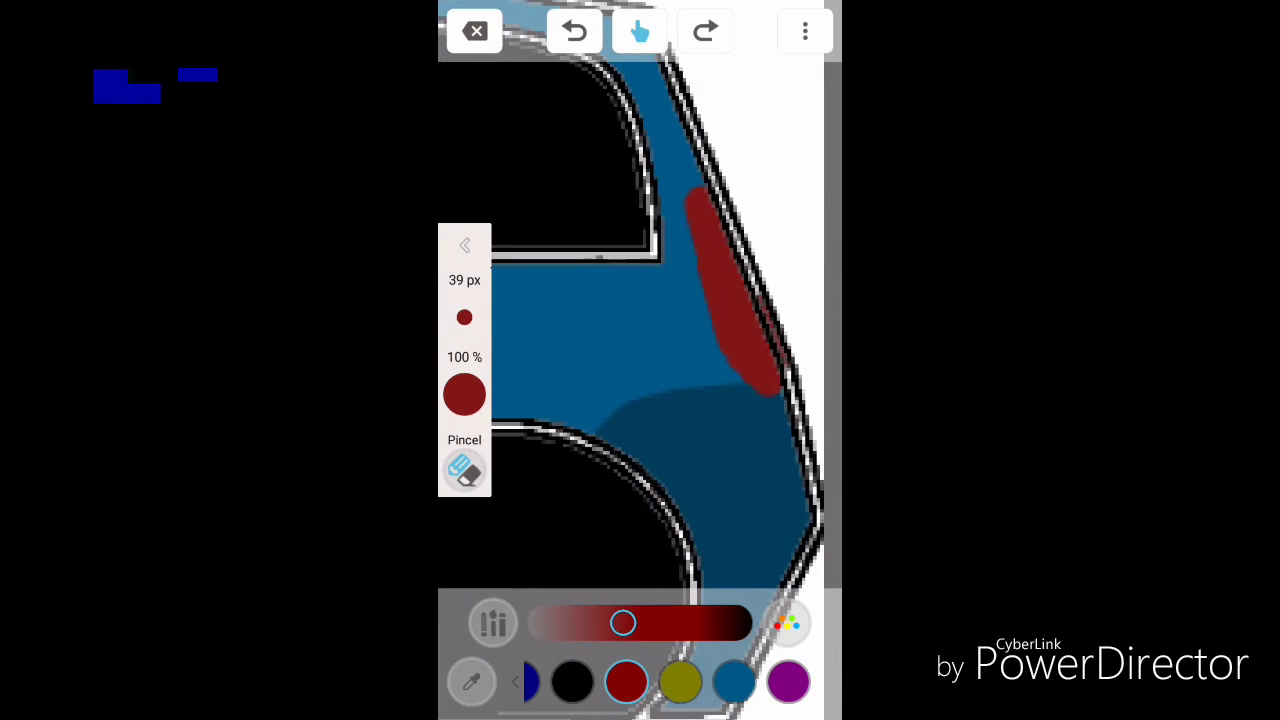
Zoom out and pan so the whole car is in view
{"action": "scroll", "coordinate": [630, 300], "scroll_direction": "down", "scroll_amount": 3}
{"action": "scroll", "coordinate": [630, 300], "scroll_direction": "down", "scroll_amount": 1}
{"action": "scroll", "coordinate": [630, 300], "scroll_direction": "down", "scroll_amount": 2}
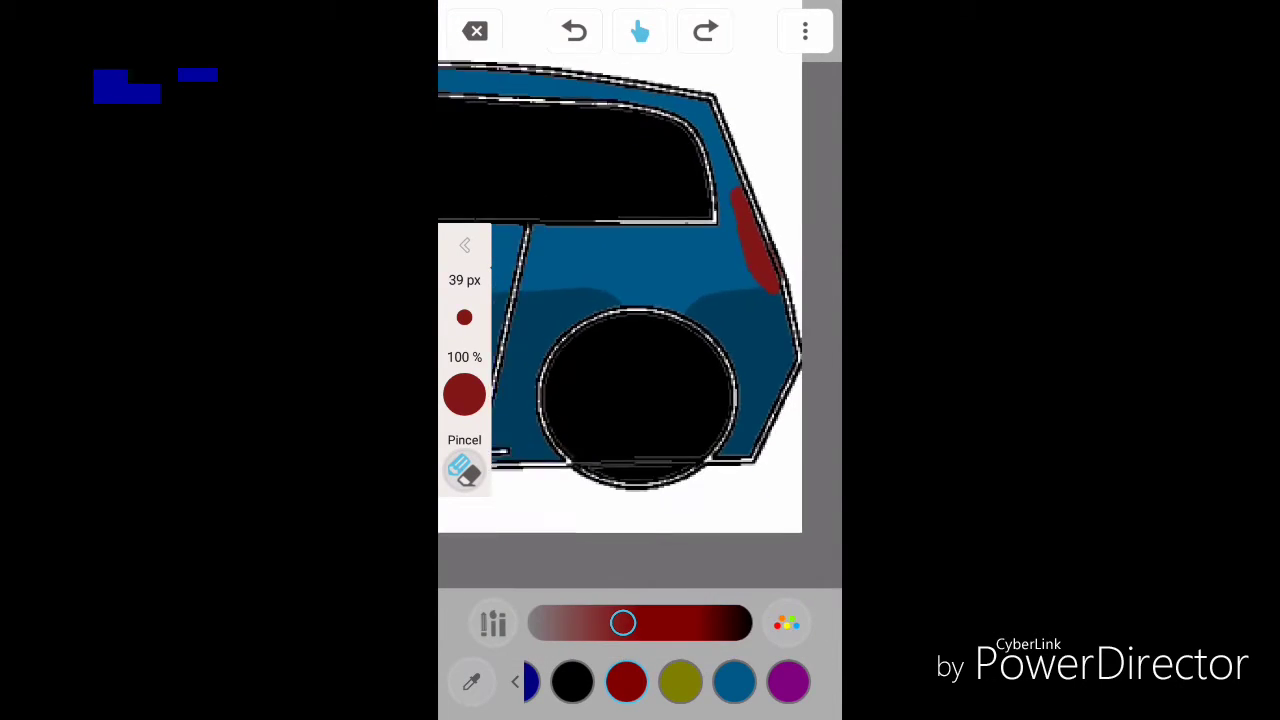
{"action": "scroll", "coordinate": [630, 300], "scroll_direction": "down", "scroll_amount": 1}
{"action": "scroll", "coordinate": [610, 300], "scroll_direction": "down", "scroll_amount": 2}
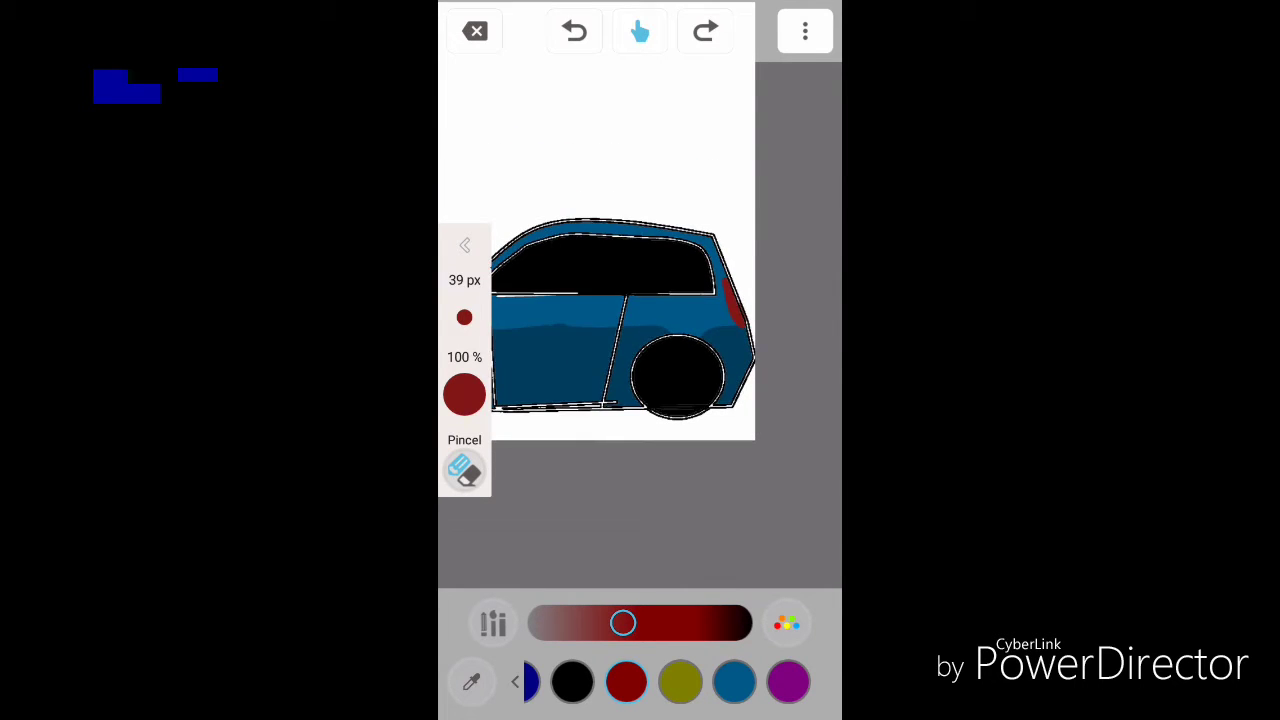
{"action": "mouse_move", "coordinate": [600, 300]}
{"action": "left_mouse_down"}
{"action": "mouse_move", "coordinate": [769, 328]}
{"action": "mouse_move", "coordinate": [543, 300]}
{"action": "left_mouse_up"}
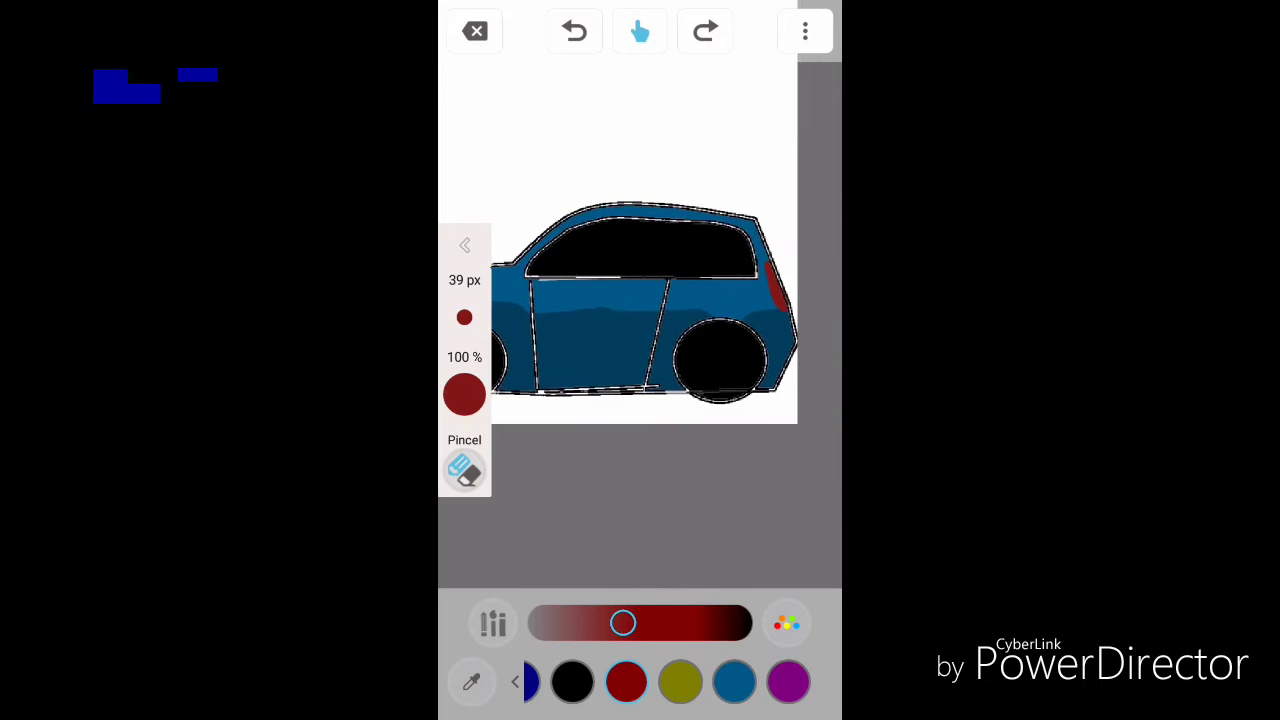
{"action": "left_click_drag", "start_coordinate": [640, 320], "coordinate": [690, 325]}
{"action": "scroll", "coordinate": [660, 310], "scroll_direction": "down", "scroll_amount": 1}
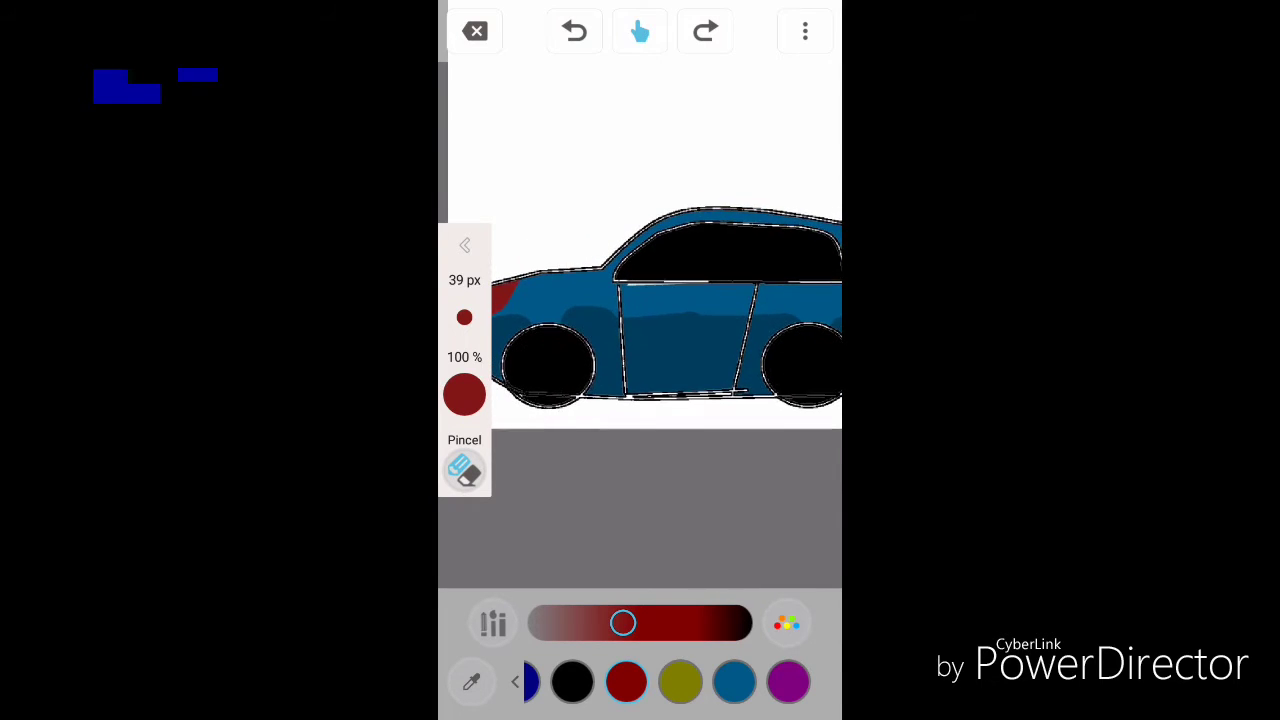
{"action": "scroll", "coordinate": [660, 310], "scroll_direction": "down", "scroll_amount": 1}
{"action": "scroll", "coordinate": [660, 300], "scroll_direction": "down", "scroll_amount": 1}
{"action": "scroll", "coordinate": [660, 300], "scroll_direction": "up", "scroll_amount": 2}
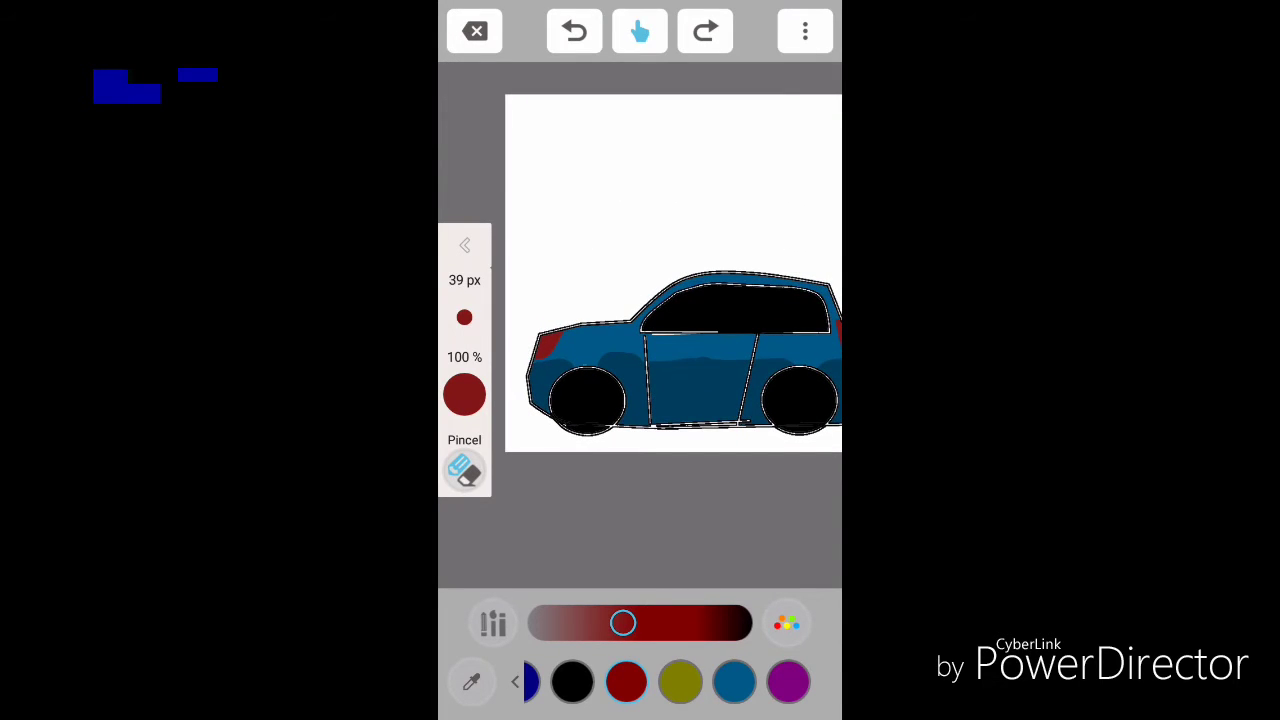
Set the brush type to the Degradado gradient in the Pincel options
{"action": "left_click", "coordinate": [786, 623]}
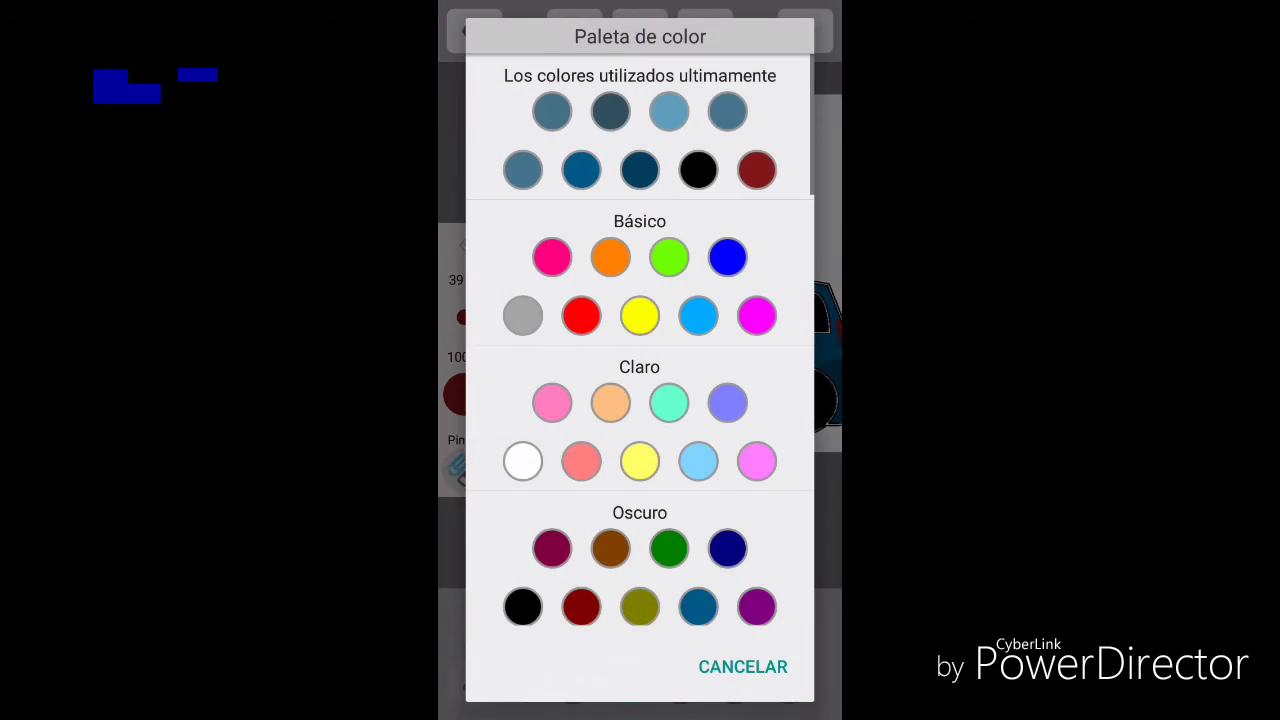
{"action": "left_click", "coordinate": [743, 666]}
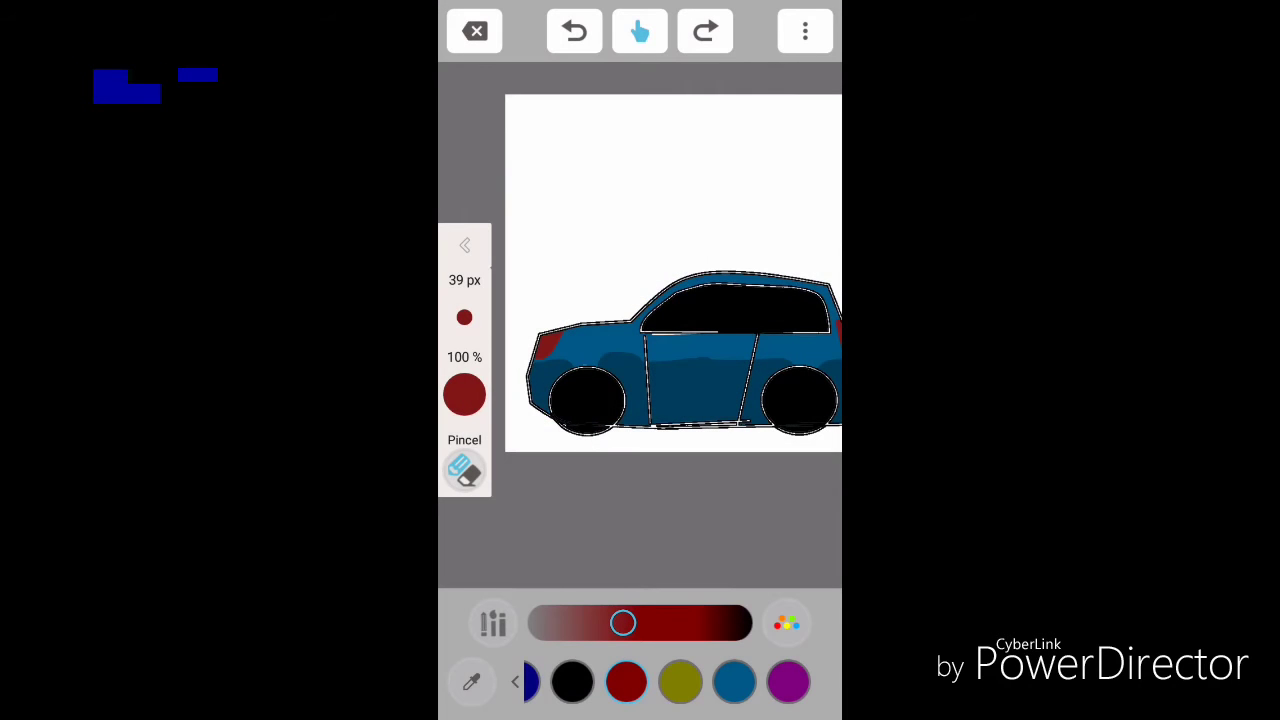
{"action": "left_click", "coordinate": [493, 623]}
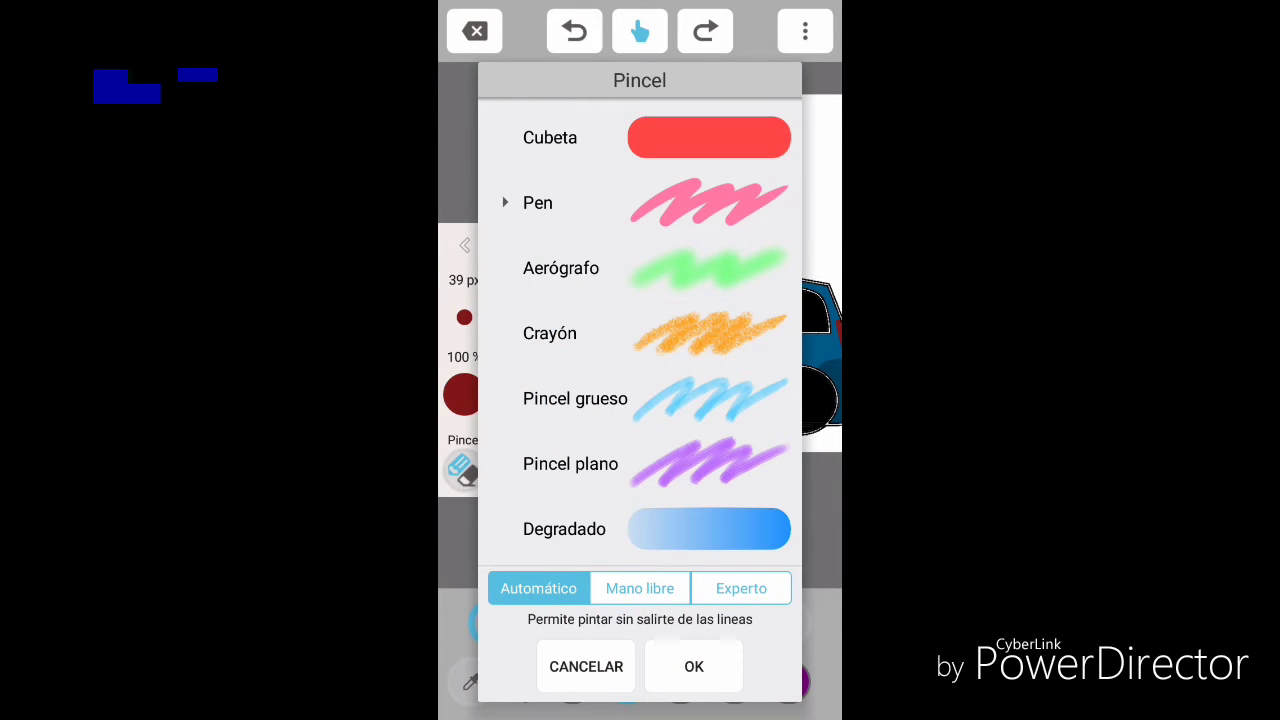
{"action": "left_click", "coordinate": [564, 529]}
{"action": "left_click", "coordinate": [694, 666]}
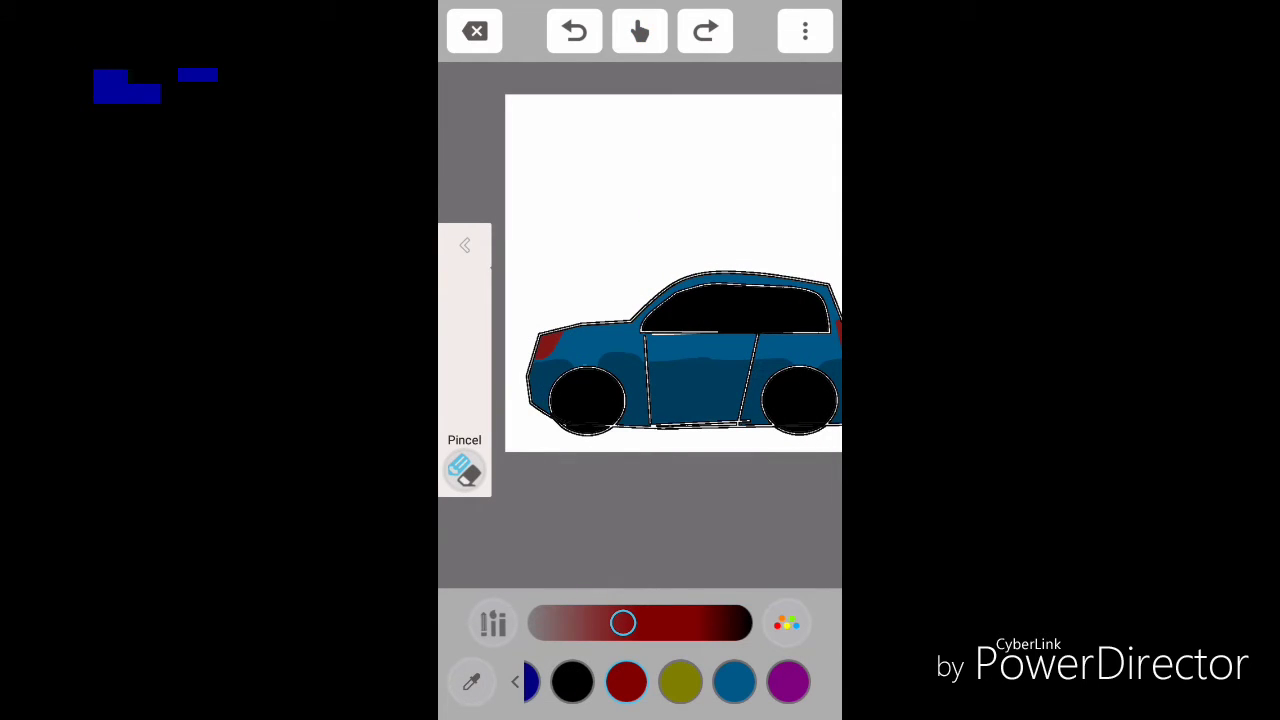
Choose grey as the painting colour and adjust its shade
{"action": "left_click_drag", "start_coordinate": [570, 681], "coordinate": [647, 681]}
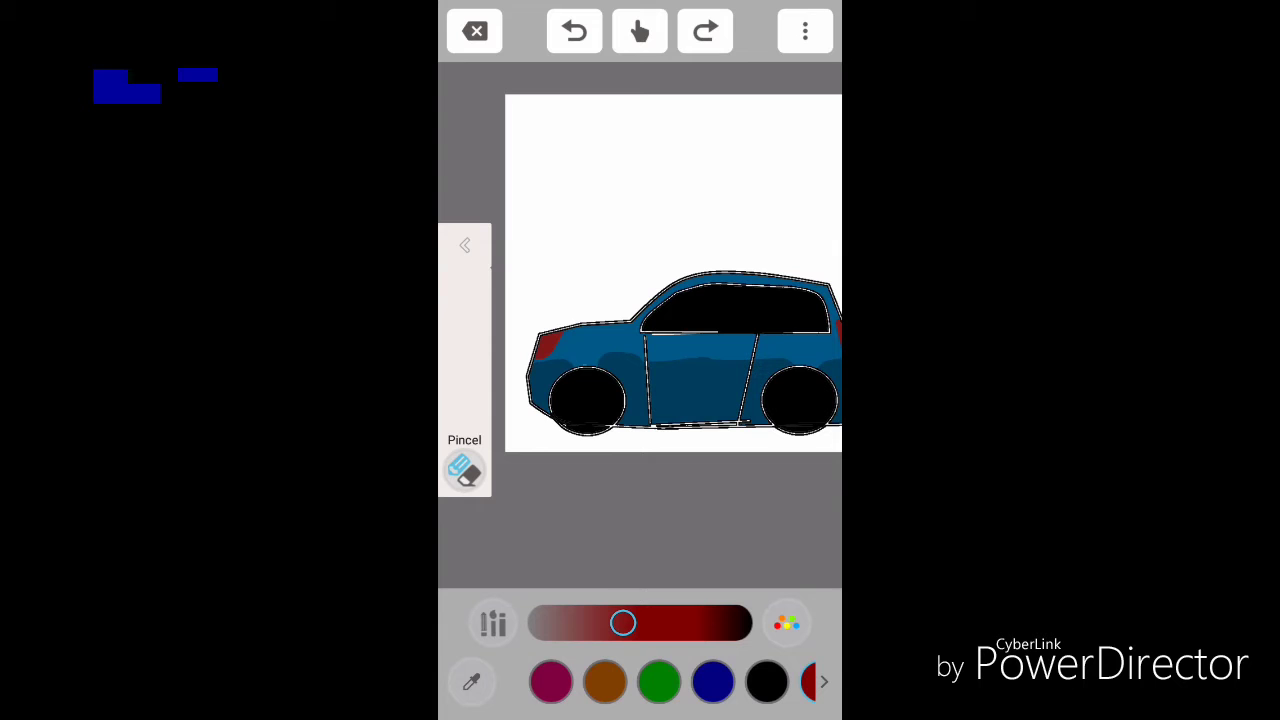
{"action": "left_click", "coordinate": [824, 681]}
{"action": "left_click", "coordinate": [786, 623]}
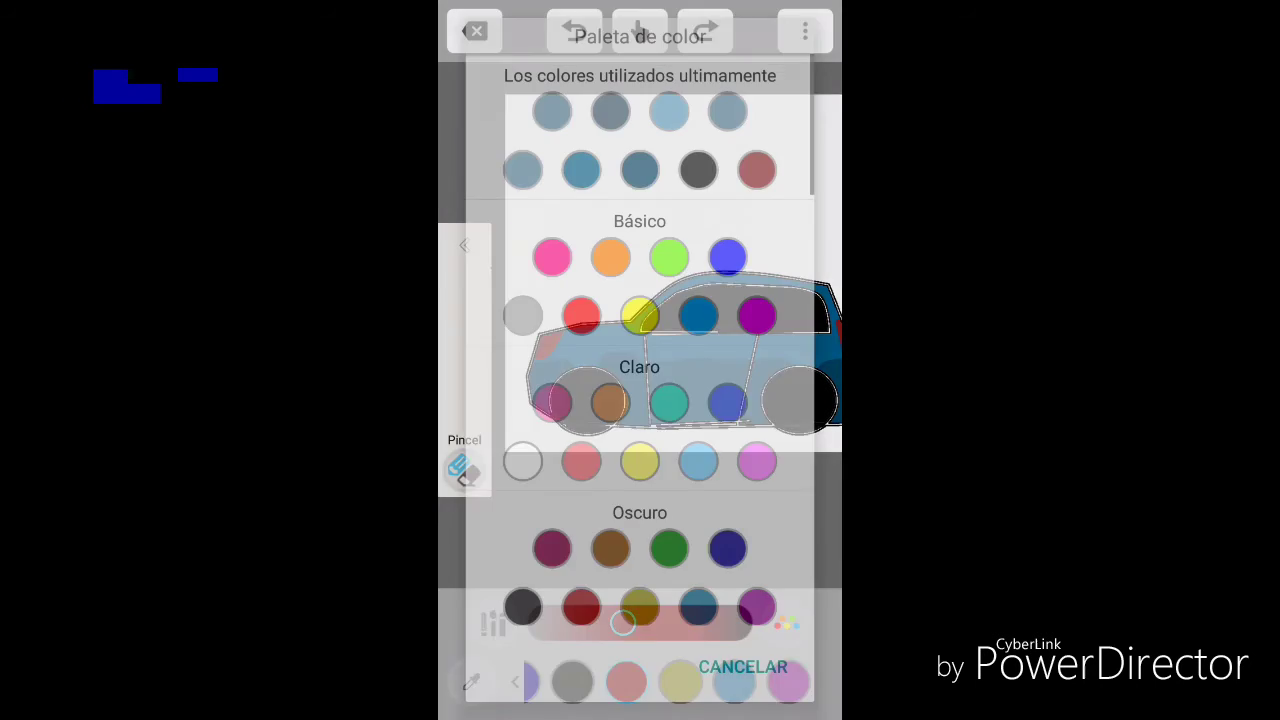
{"action": "left_click", "coordinate": [551, 257]}
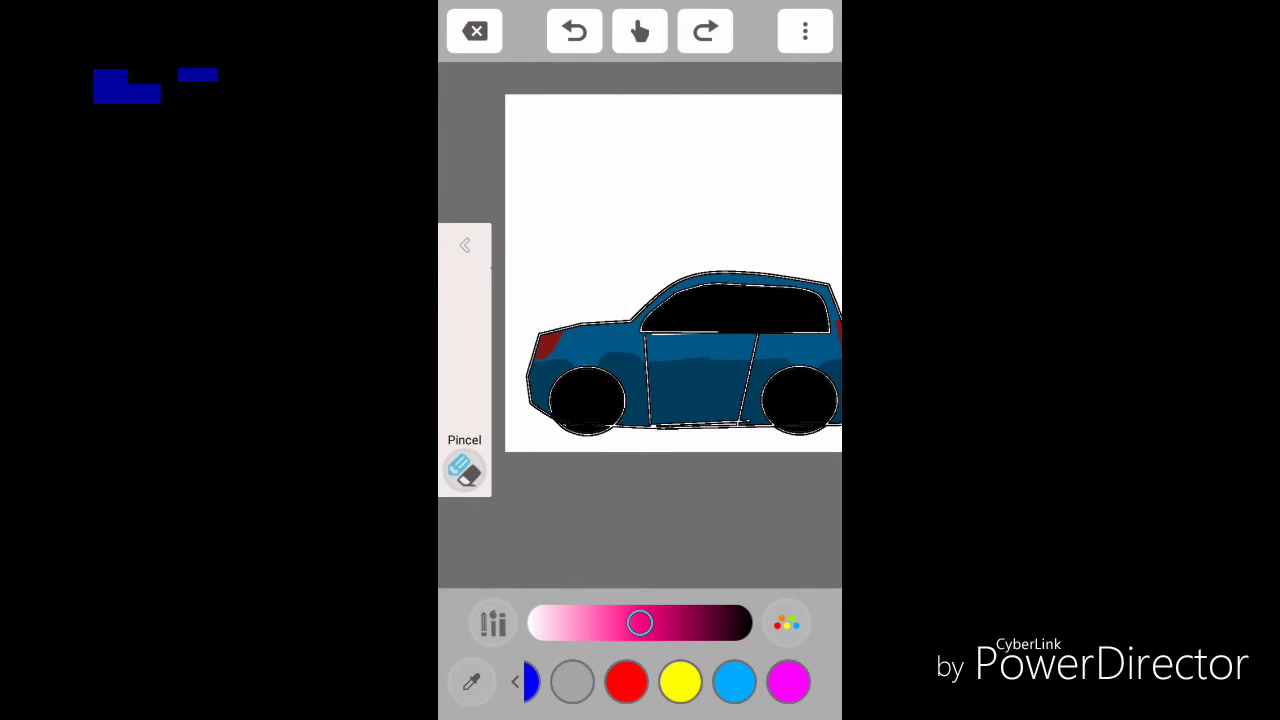
{"action": "left_click", "coordinate": [572, 681]}
{"action": "mouse_move", "coordinate": [640, 623]}
{"action": "left_mouse_down"}
{"action": "mouse_move", "coordinate": [674, 623]}
{"action": "mouse_move", "coordinate": [662, 623]}
{"action": "left_mouse_up"}
Lay a grey gradient across the background and save the drawing to Mis obras
{"action": "scroll", "coordinate": [686, 300], "scroll_direction": "up", "scroll_amount": 2}
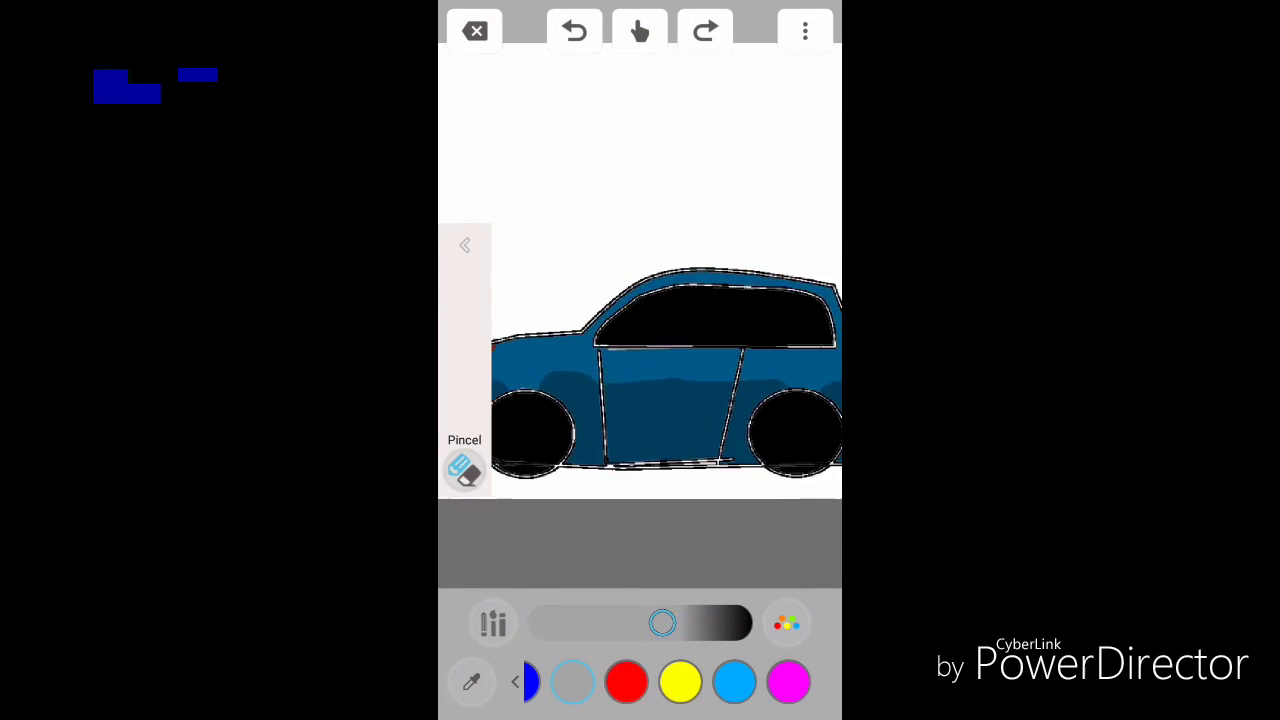
{"action": "scroll", "coordinate": [686, 266], "scroll_direction": "down", "scroll_amount": 3}
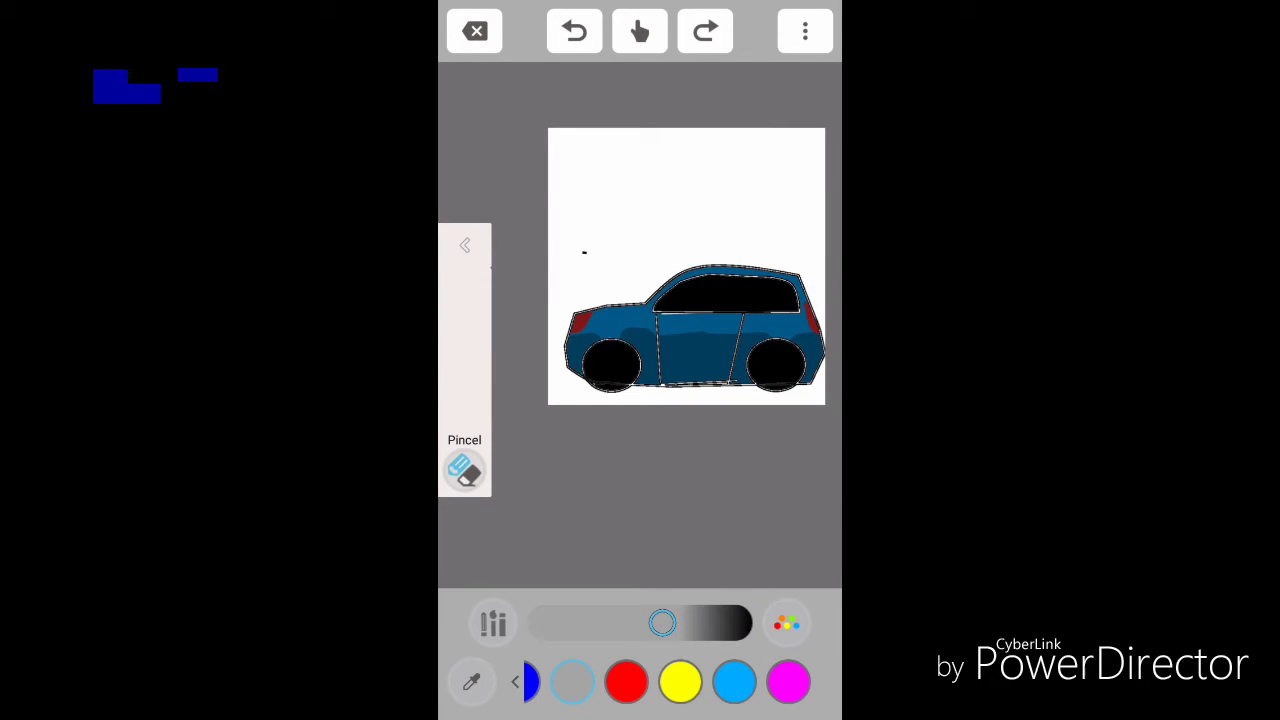
{"action": "left_click_drag", "start_coordinate": [662, 623], "coordinate": [693, 623]}
{"action": "left_click_drag", "start_coordinate": [627, 229], "coordinate": [769, 229]}
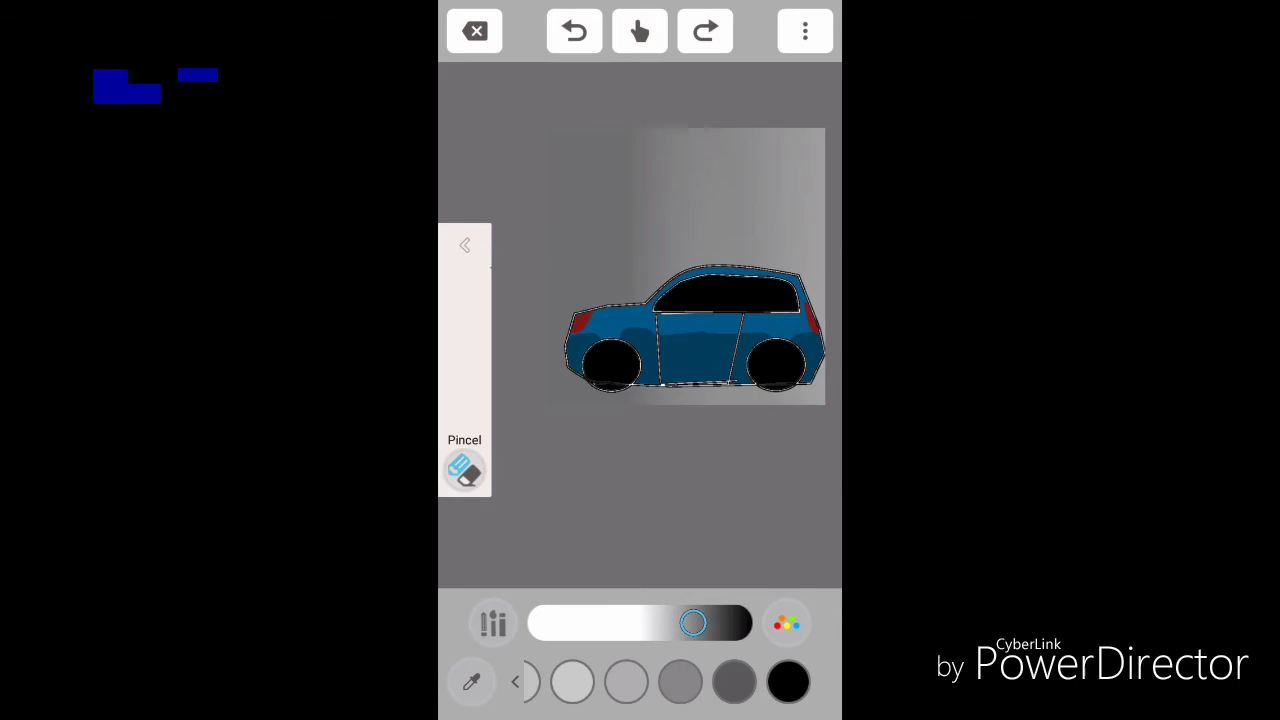
{"action": "scroll", "coordinate": [686, 300], "scroll_direction": "up", "scroll_amount": 3}
{"action": "scroll", "coordinate": [700, 300], "scroll_direction": "down", "scroll_amount": 3}
{"action": "left_click_drag", "start_coordinate": [720, 340], "coordinate": [650, 340]}
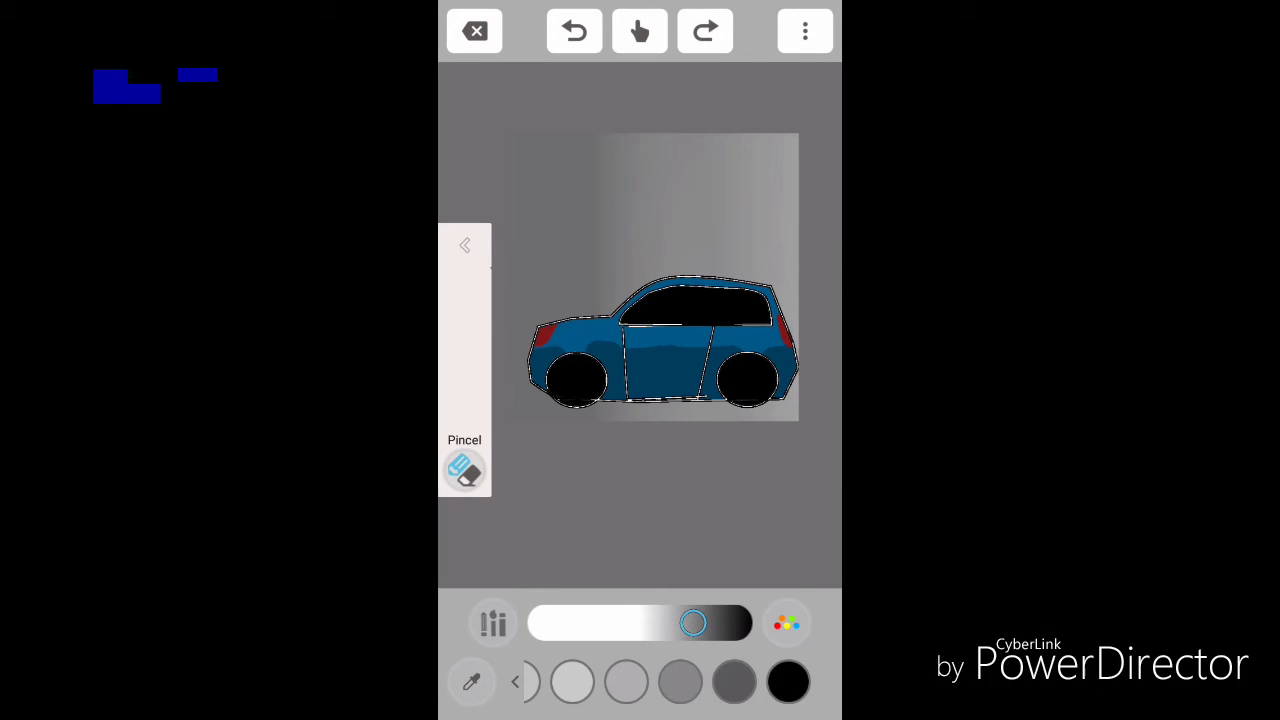
{"action": "left_click", "coordinate": [475, 31]}
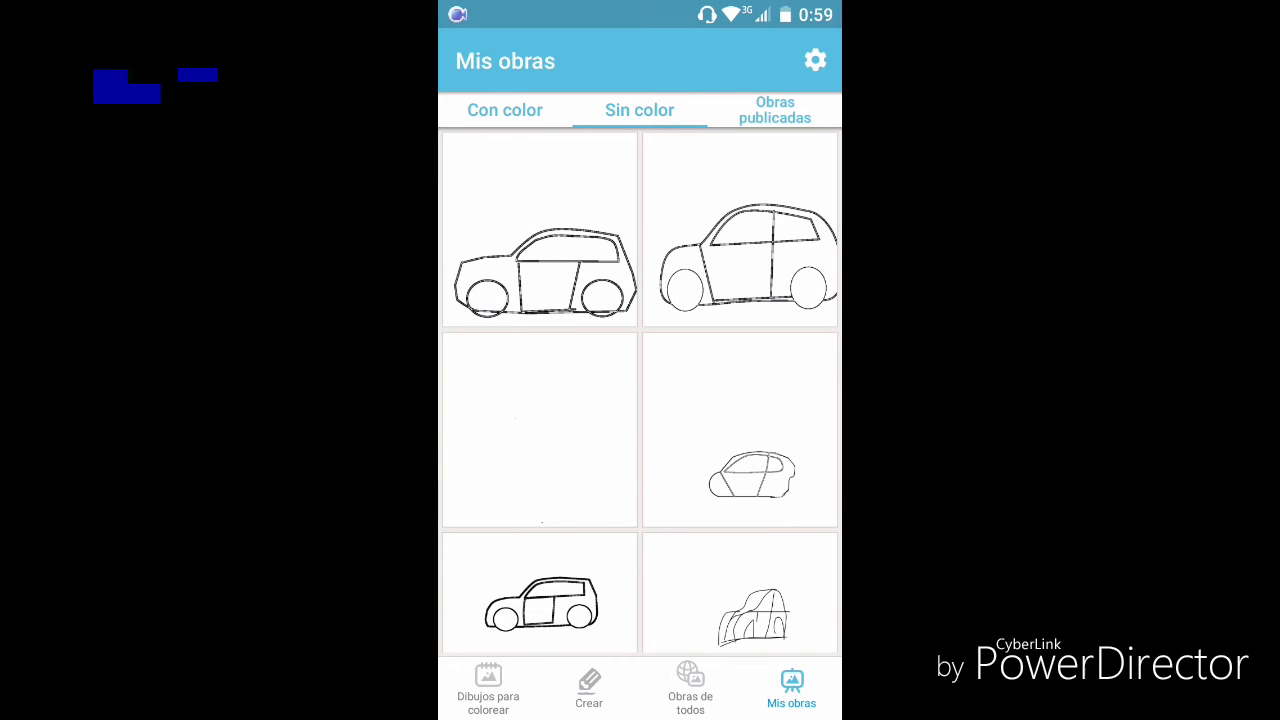
Open the first car in Con color, browse the share app list, then return to the Compartir dialog
{"action": "left_click", "coordinate": [504, 110]}
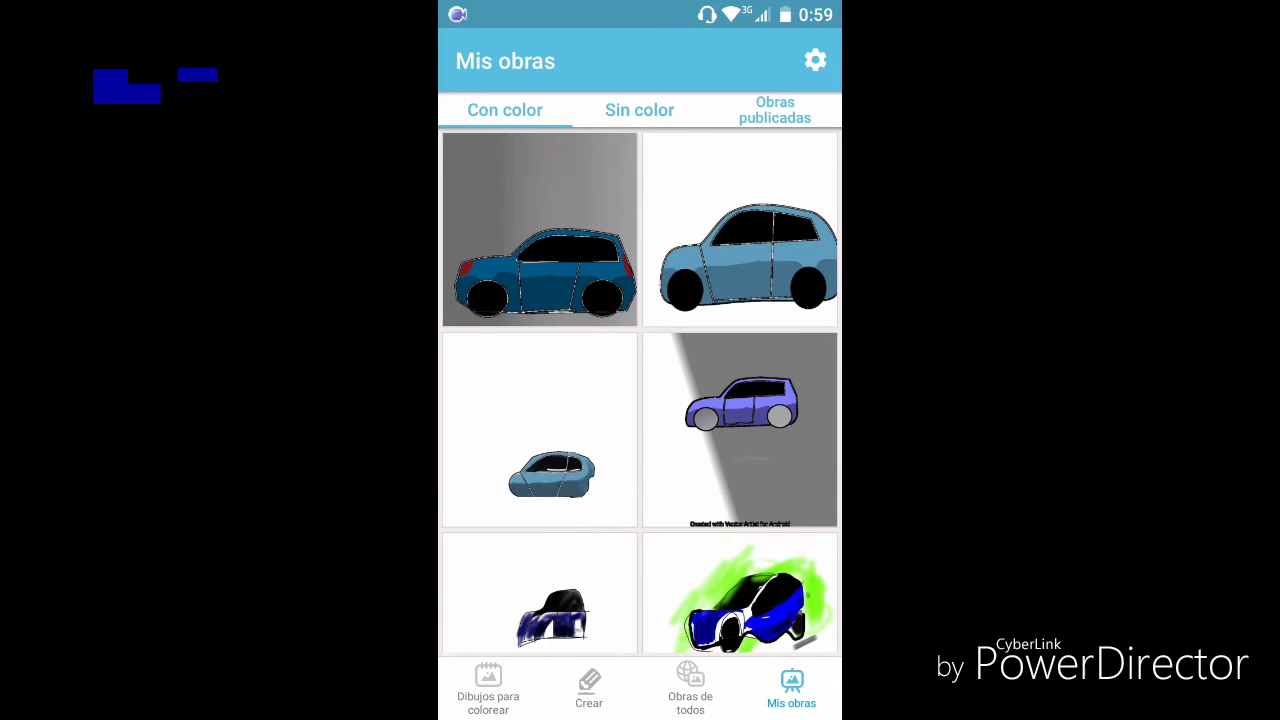
{"action": "left_click", "coordinate": [539, 229]}
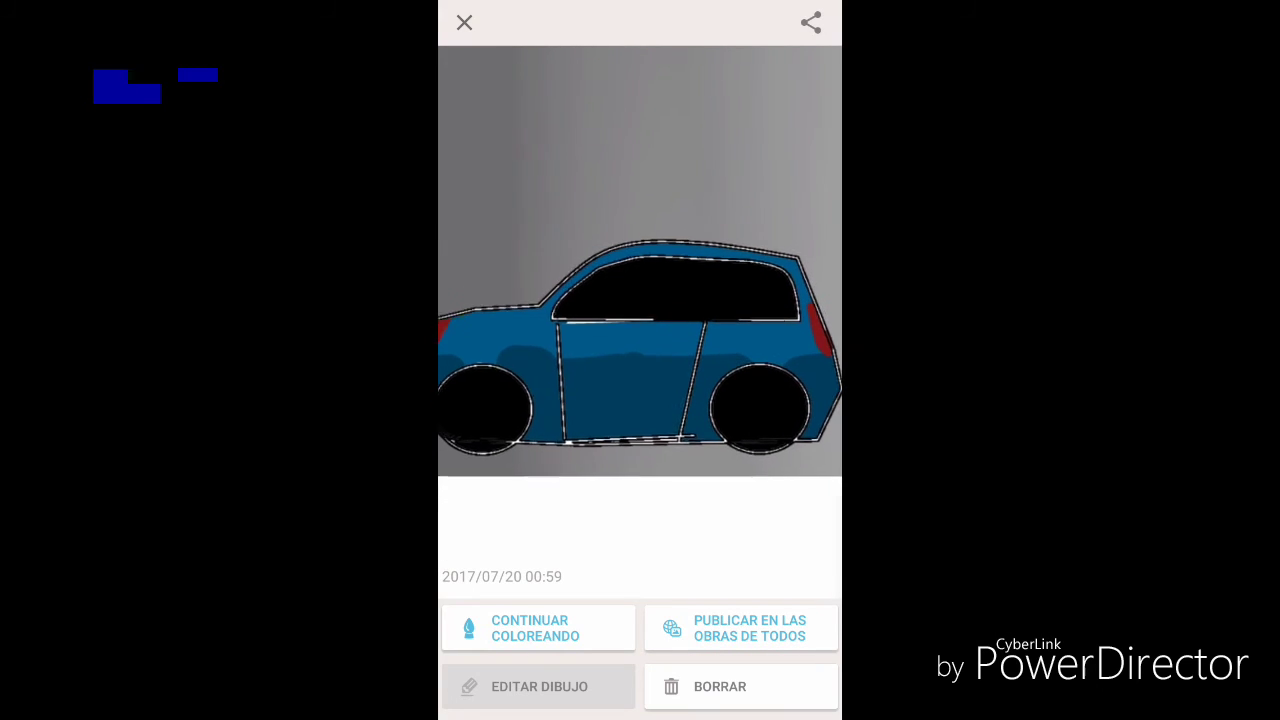
{"action": "left_click", "coordinate": [810, 22]}
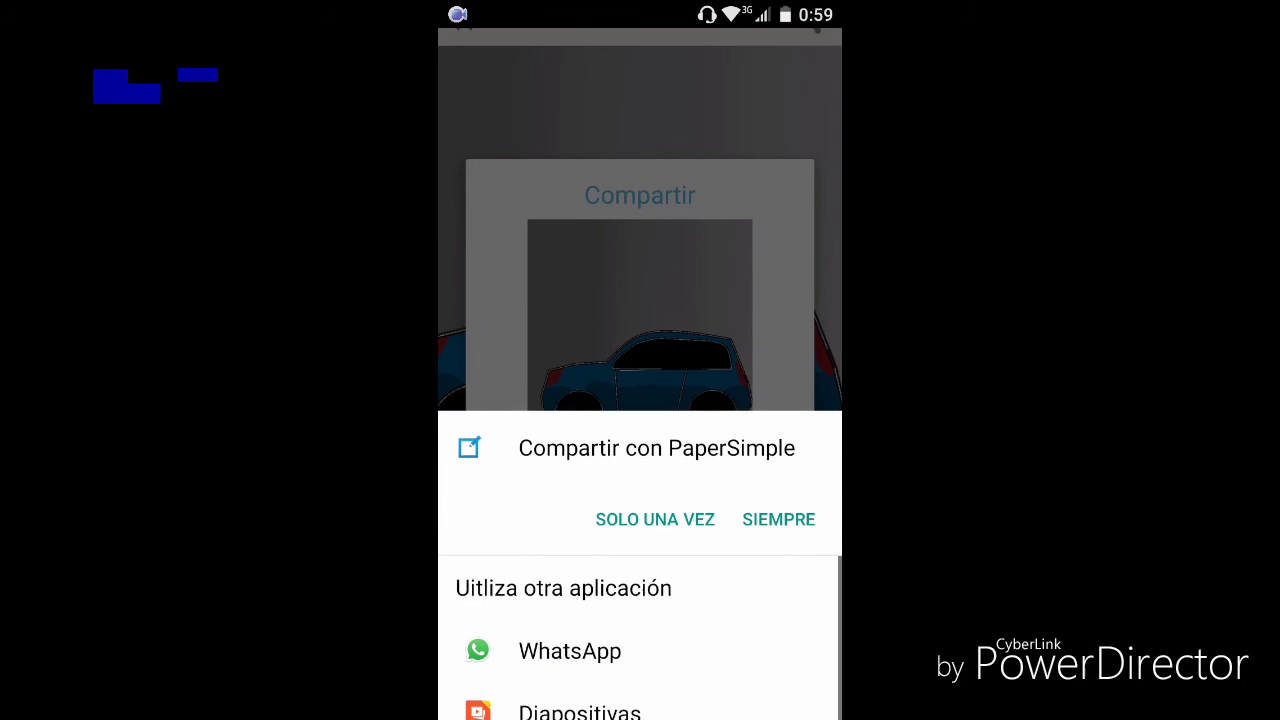
{"action": "scroll", "coordinate": [640, 500], "scroll_direction": "down", "scroll_amount": 10}
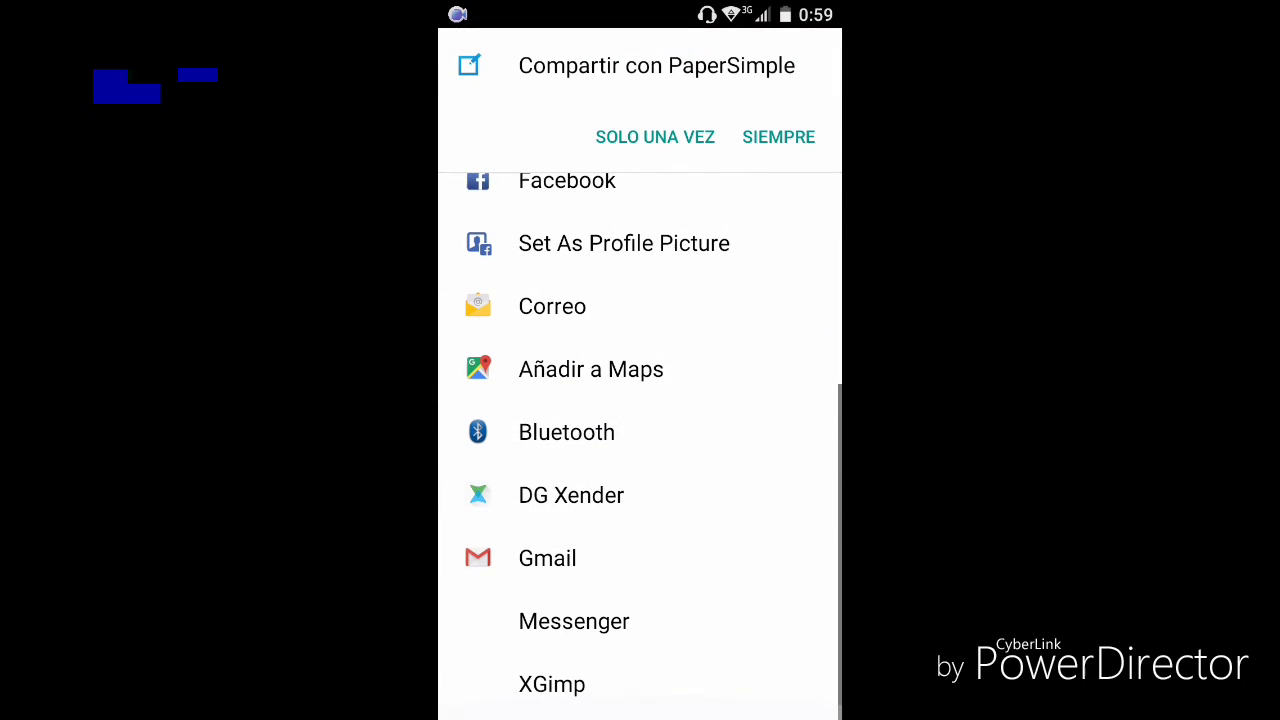
{"action": "scroll", "coordinate": [640, 446], "scroll_direction": "up", "scroll_amount": 1}
{"action": "scroll", "coordinate": [640, 446], "scroll_direction": "up", "scroll_amount": 3}
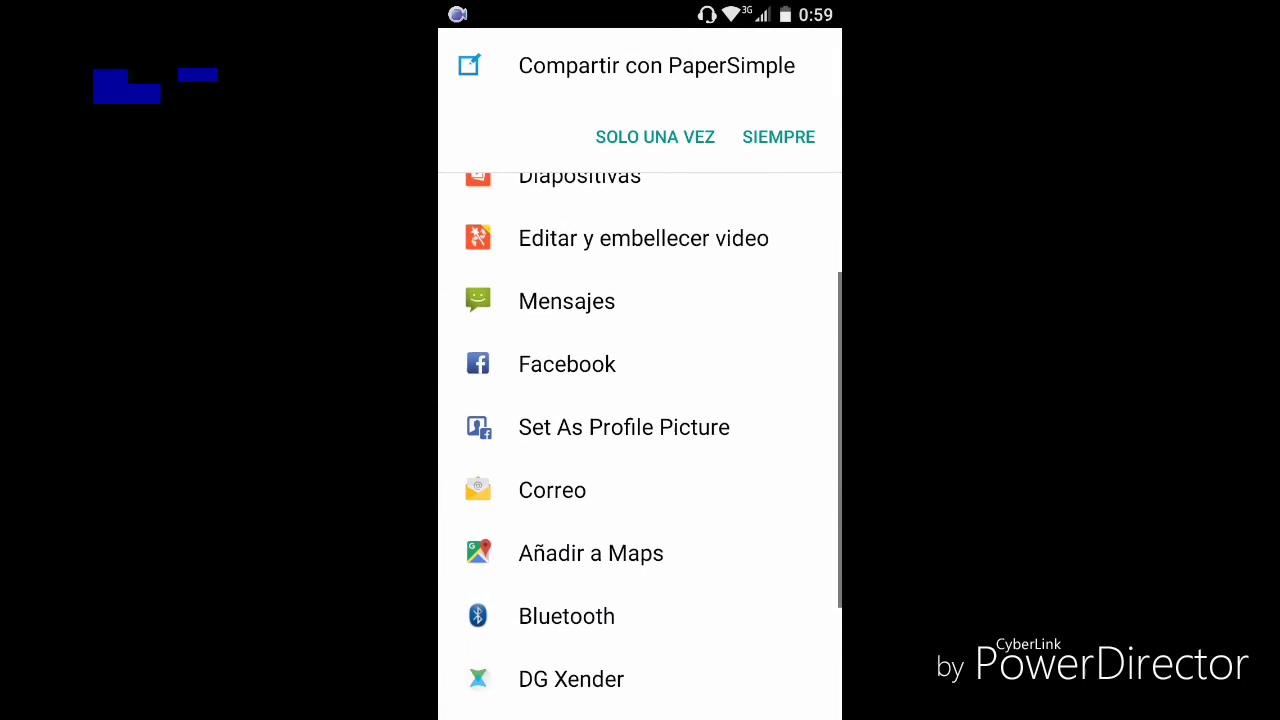
{"action": "scroll", "coordinate": [640, 446], "scroll_direction": "up", "scroll_amount": 2}
{"action": "key", "text": "Escape"}
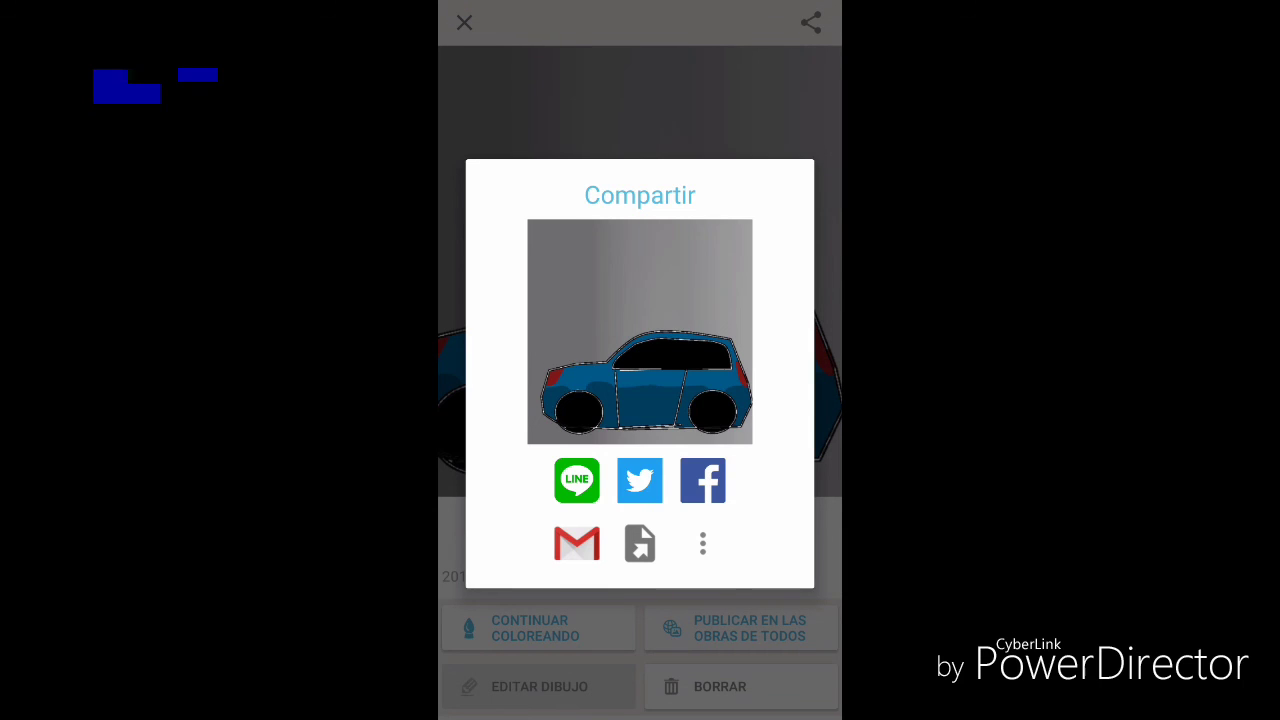